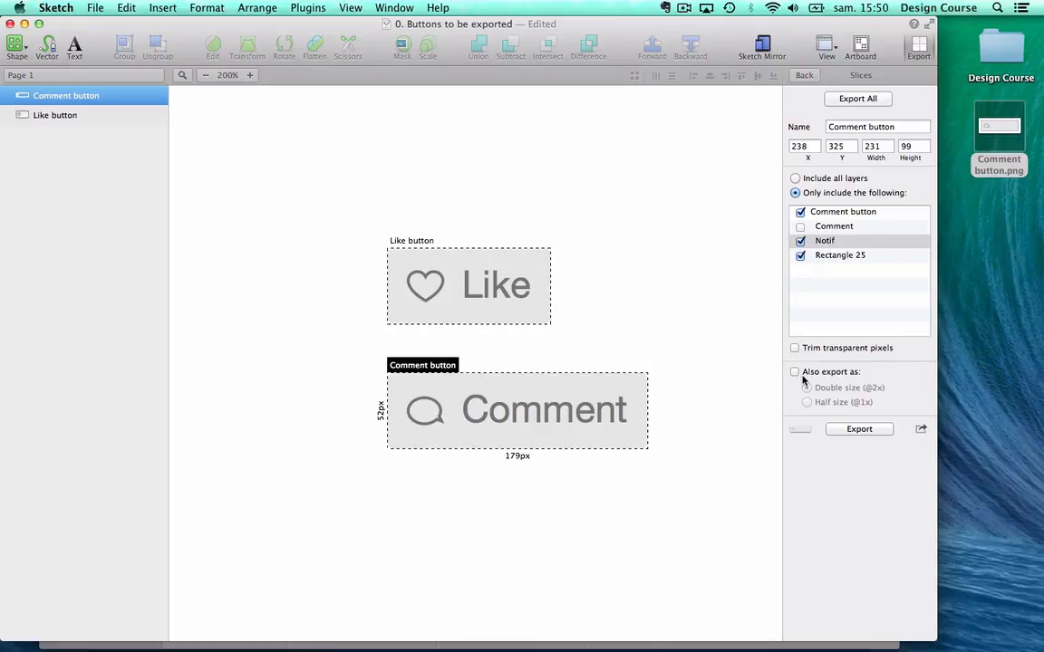
click(794, 371)
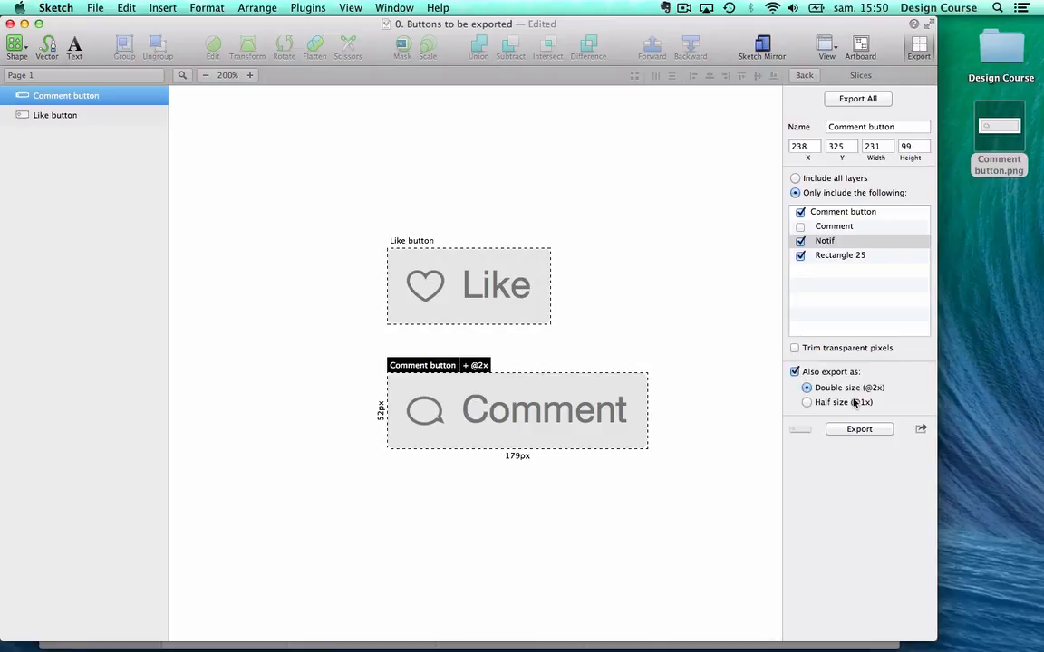
click(807, 402)
click(1002, 143)
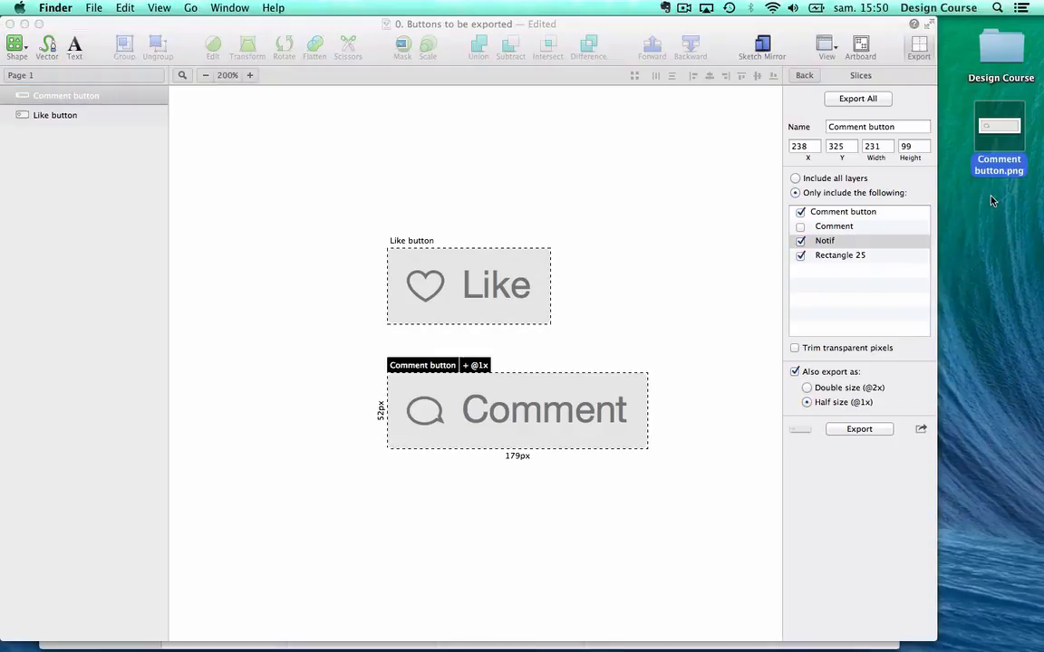
key(super+BackSpace)
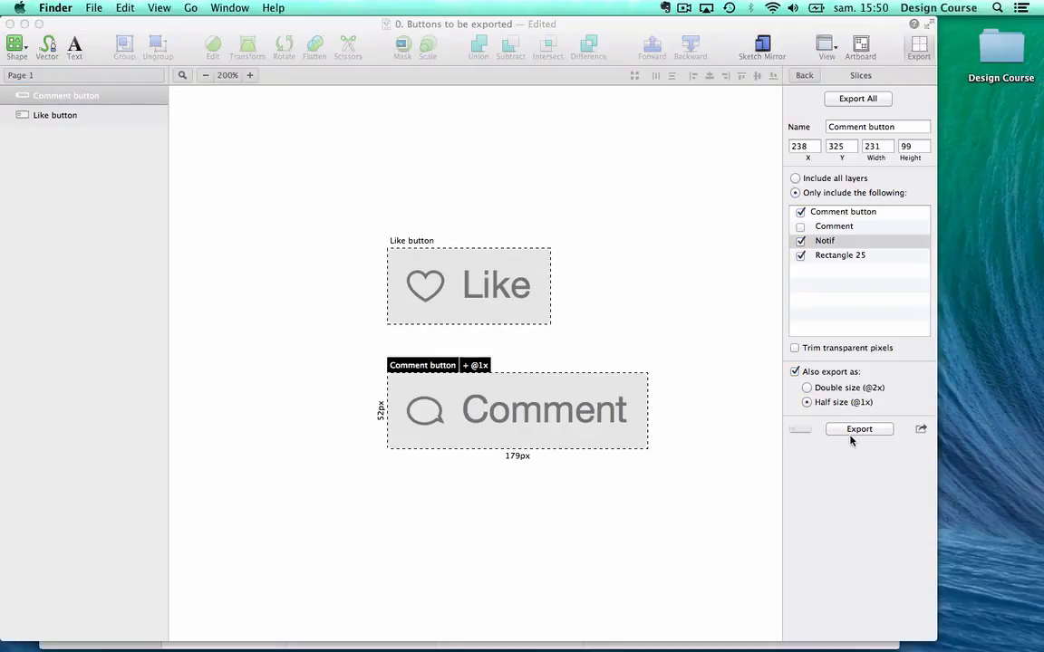
click(853, 429)
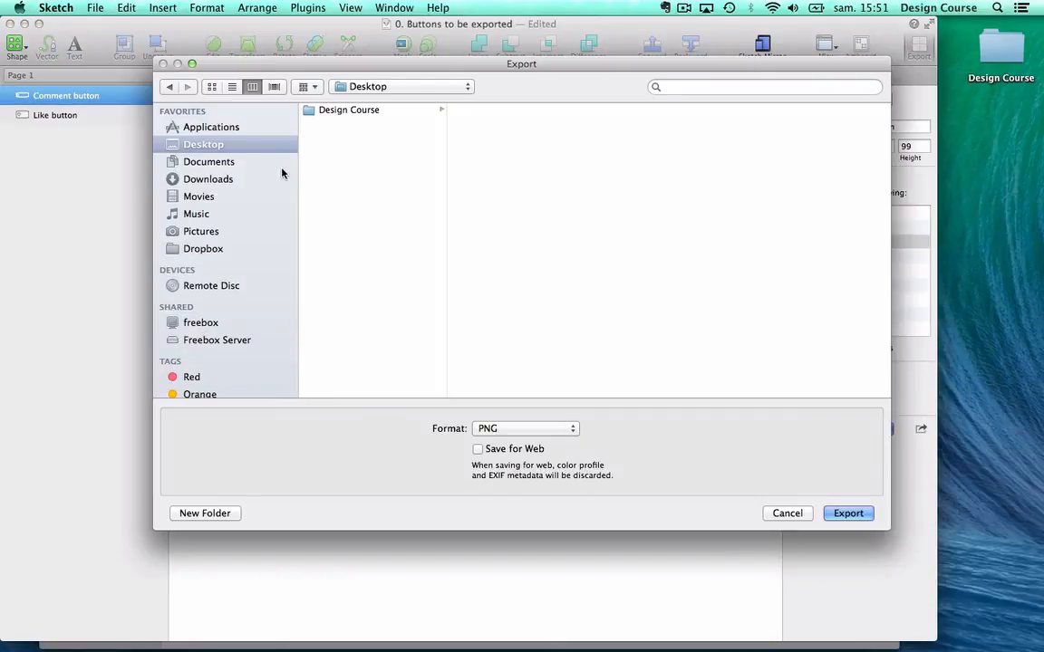
key(Return)
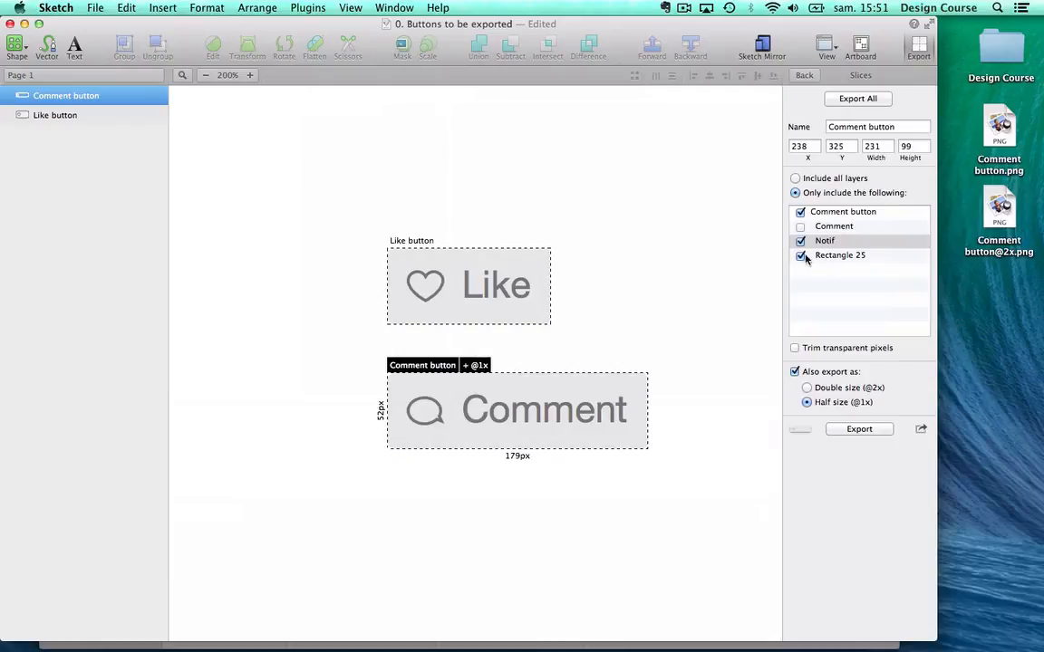
click(1002, 304)
double_click(998, 127)
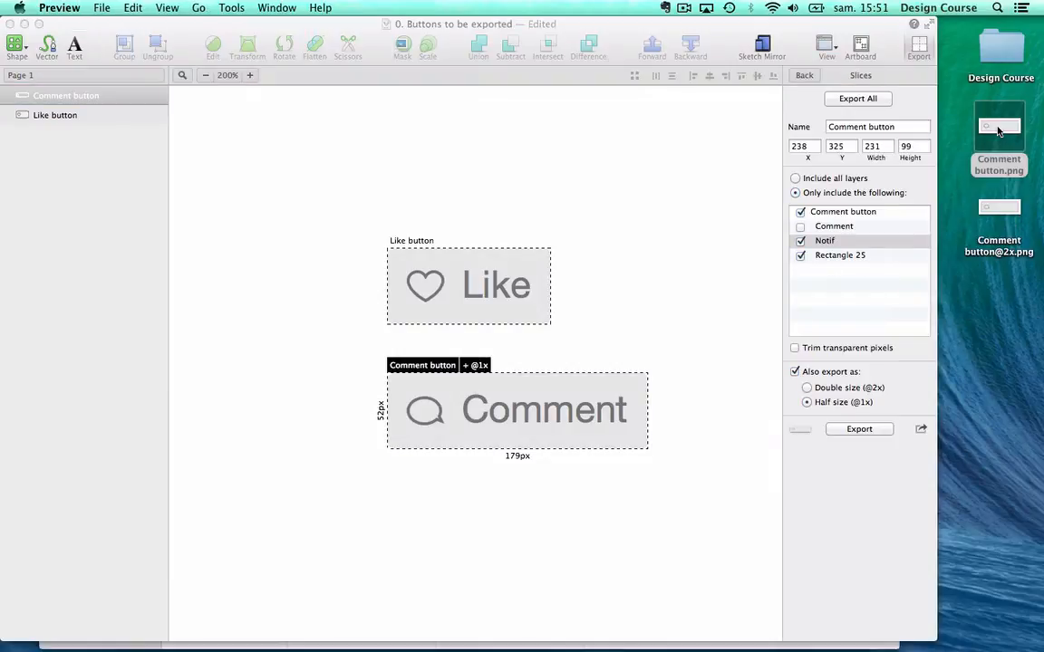
click(1001, 211)
double_click(1000, 210)
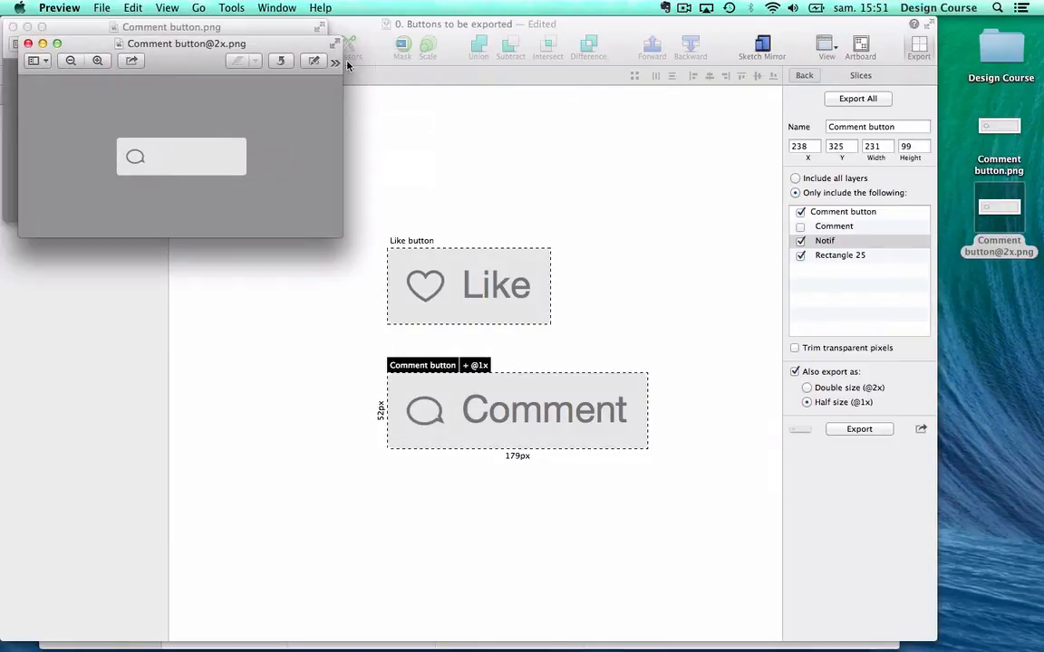
drag(175, 52, 495, 31)
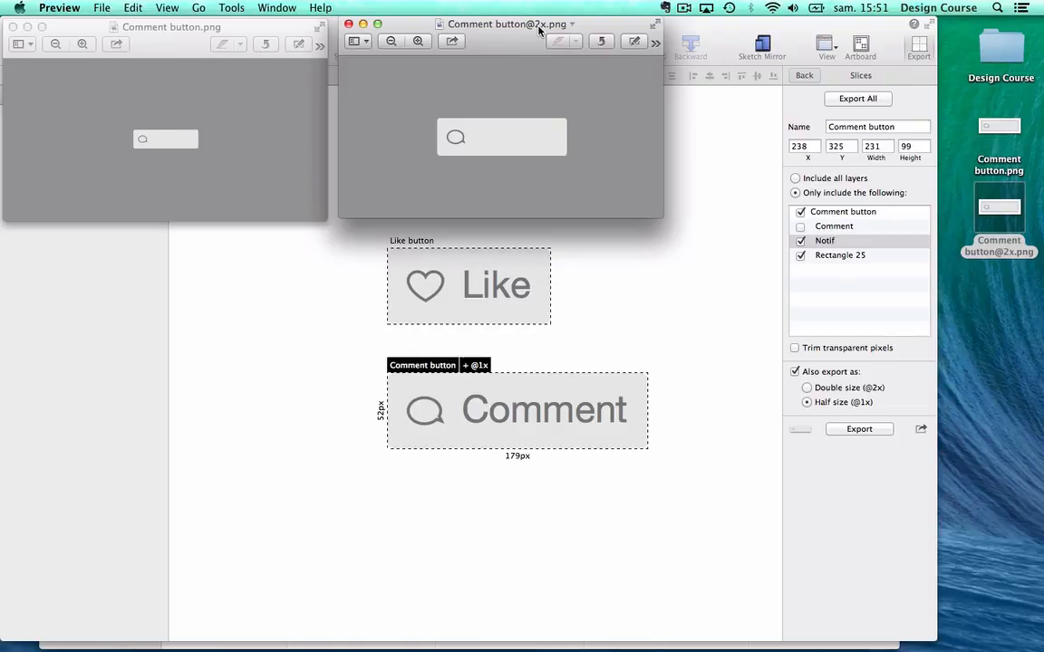
click(348, 23)
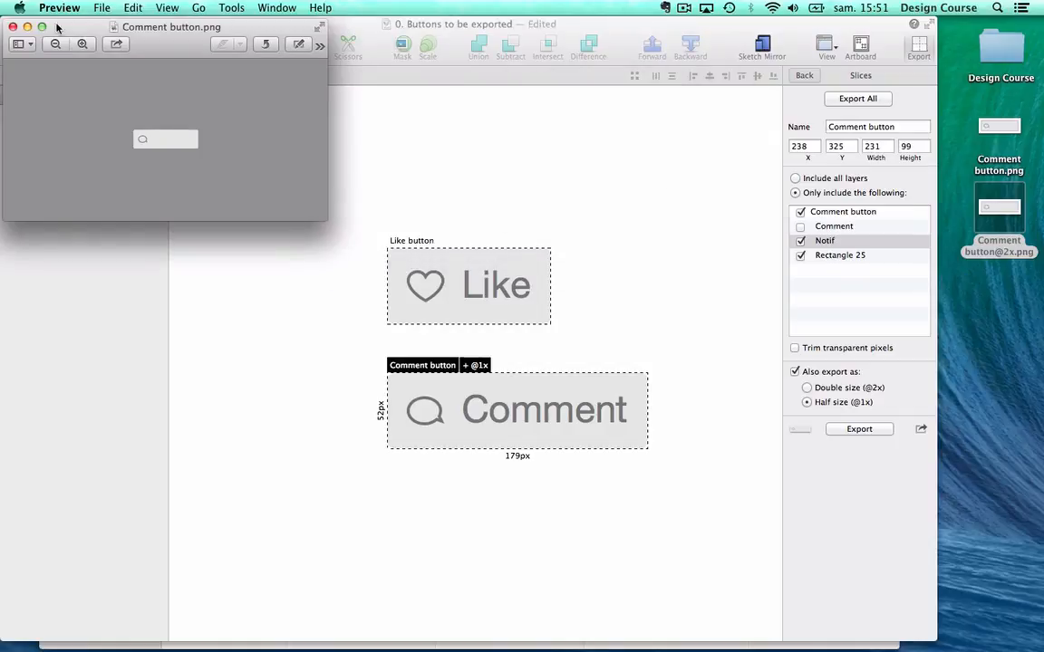
click(11, 28)
Delete both exported Comment button PNG files from the desktop, return to Sketch and leave the slice export view.
drag(988, 300, 995, 163)
key(super+BackSpace)
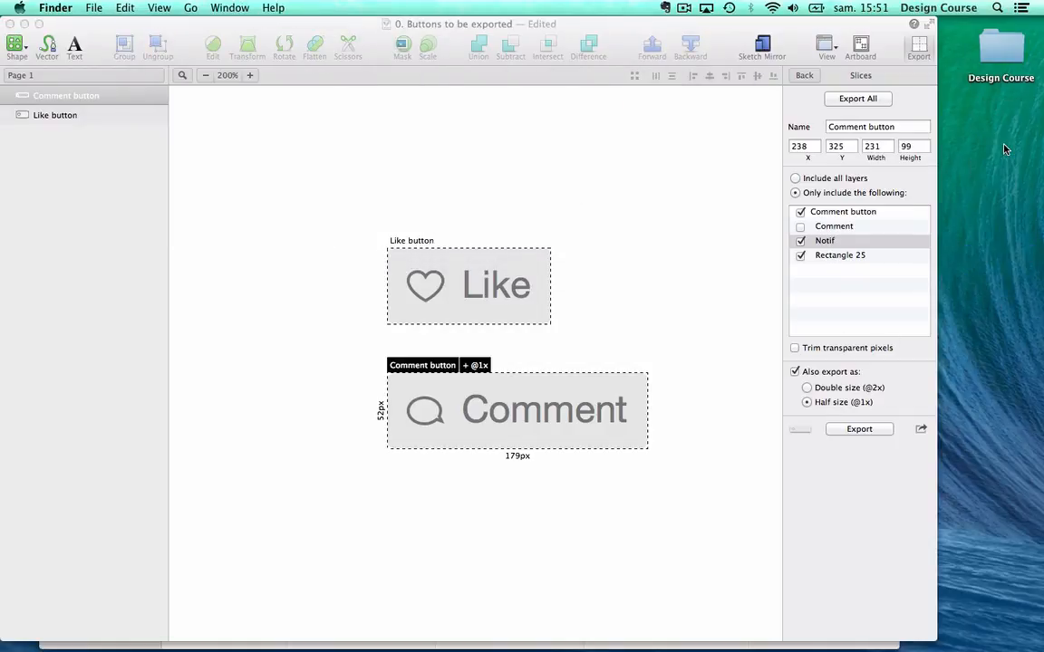
click(738, 185)
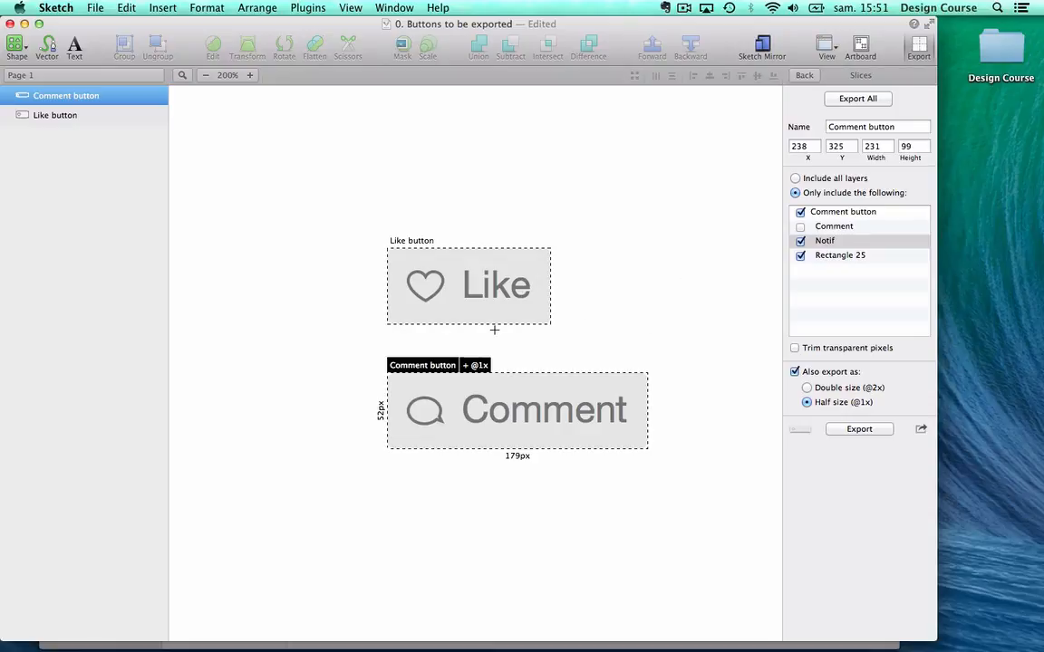
key(Escape)
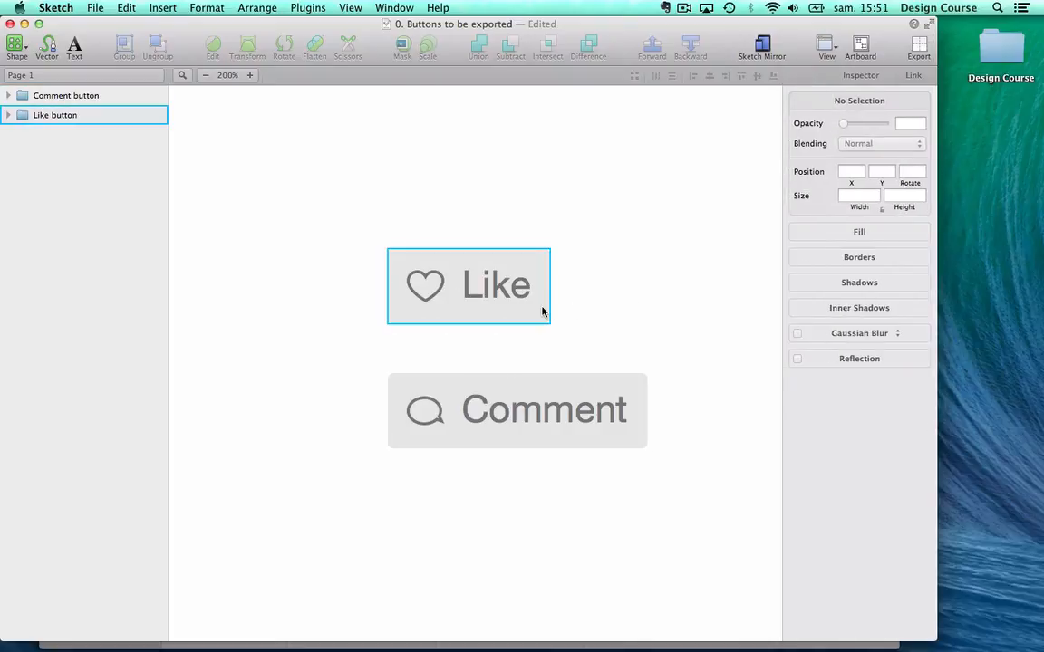
Examine the separate layers of the Like button: the text, the heart icon and the background rectangle.
double_click(542, 312)
click(606, 297)
double_click(507, 284)
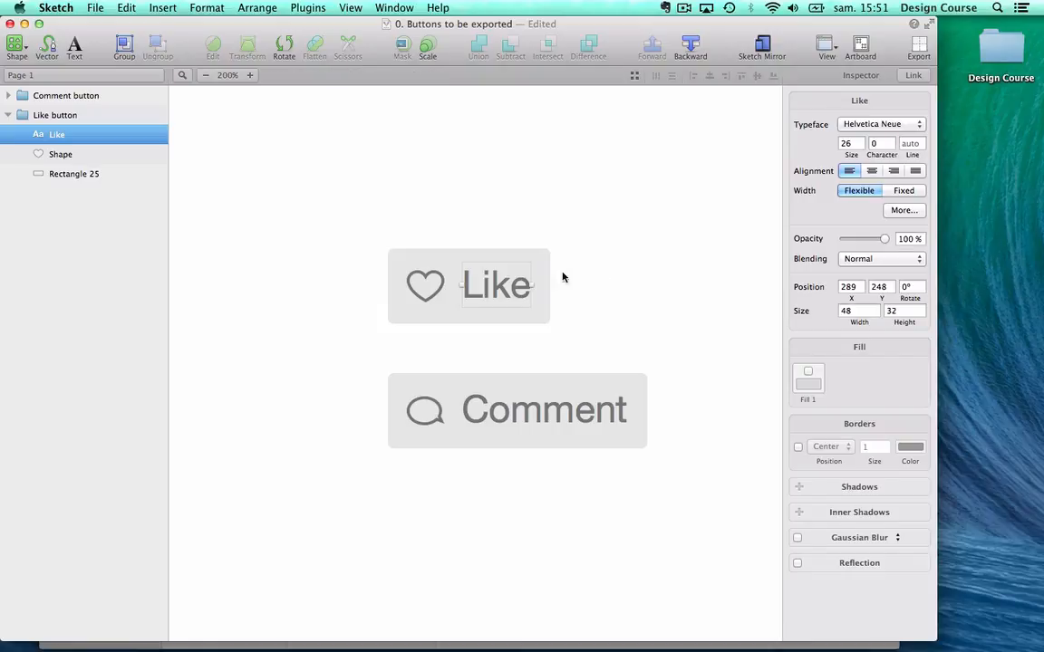
click(538, 261)
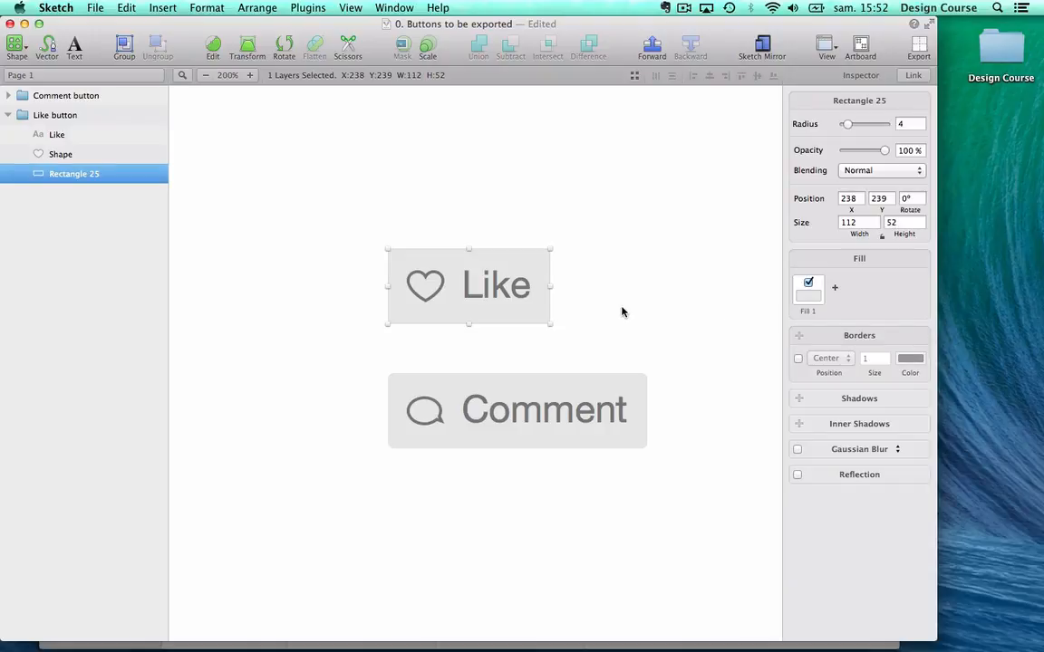
click(419, 286)
click(466, 324)
click(489, 288)
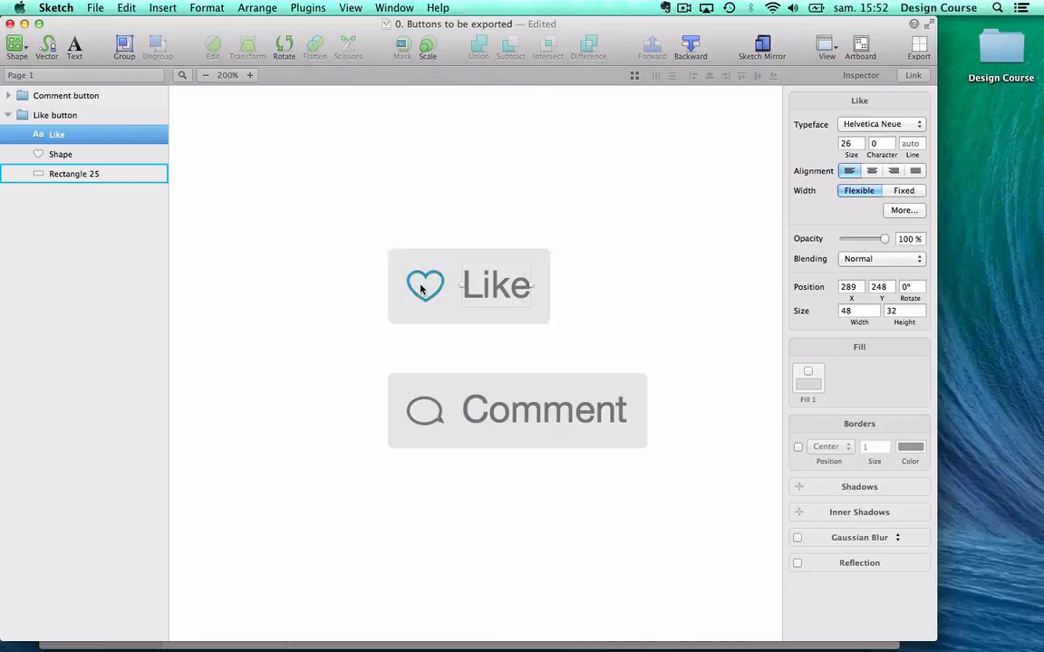
click(444, 349)
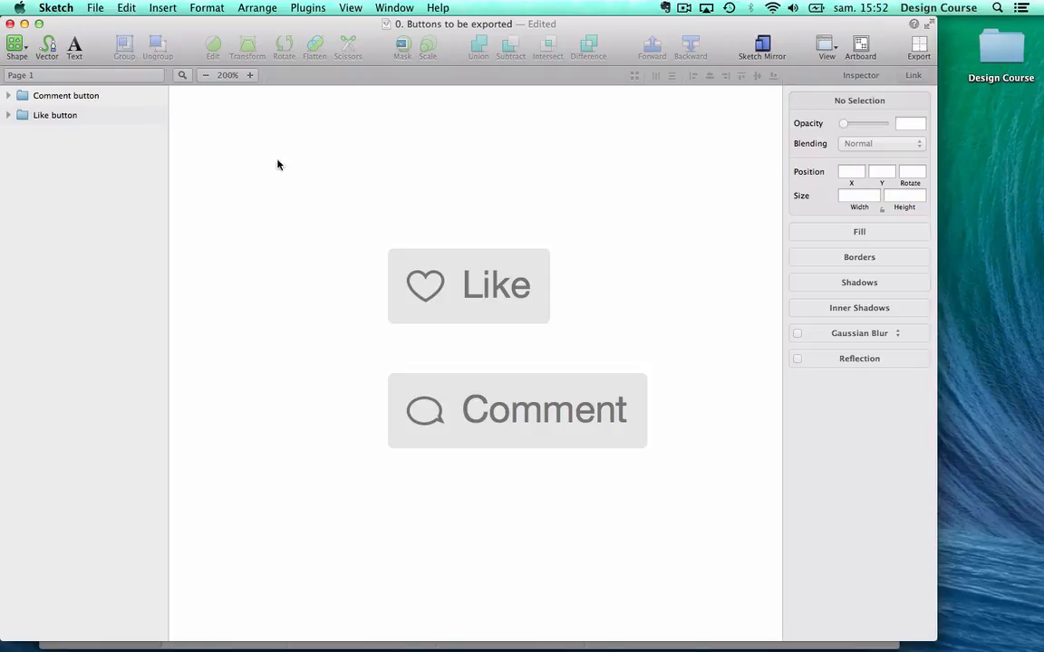
Duplicate the Notif speech bubble and the heart Shape layers together, placing the copies at the top of the Comment button group.
click(206, 75)
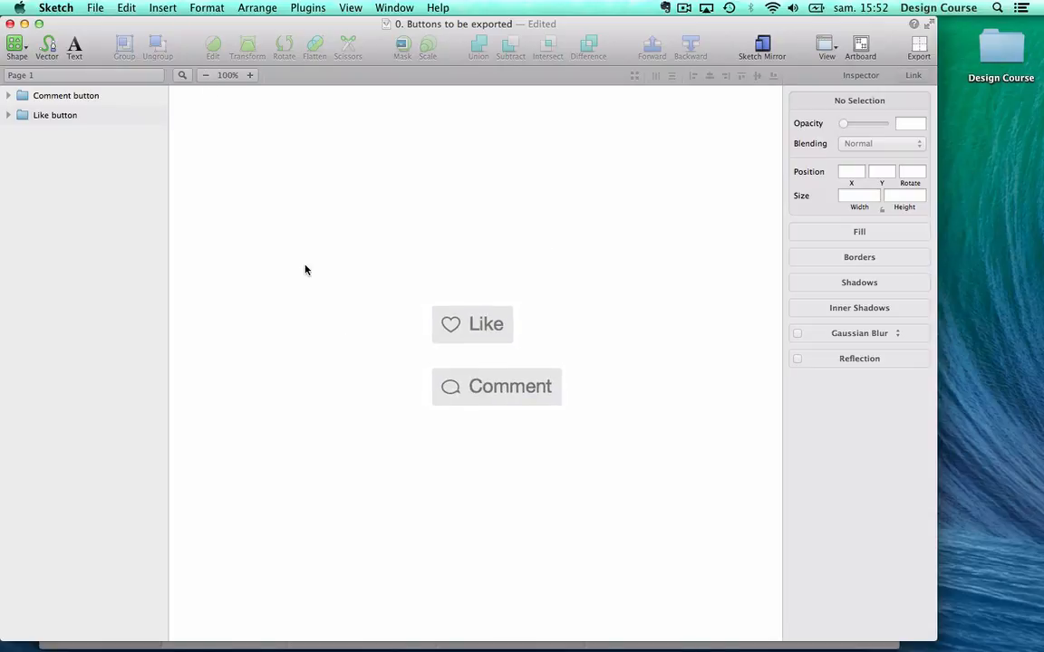
double_click(450, 323)
double_click(445, 385)
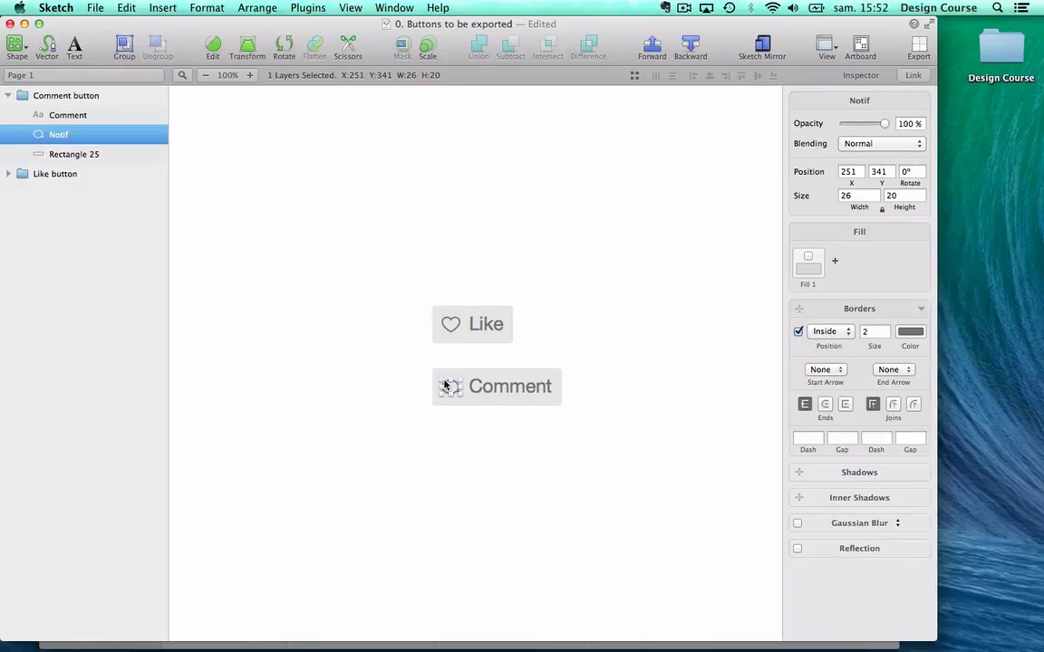
click(11, 174)
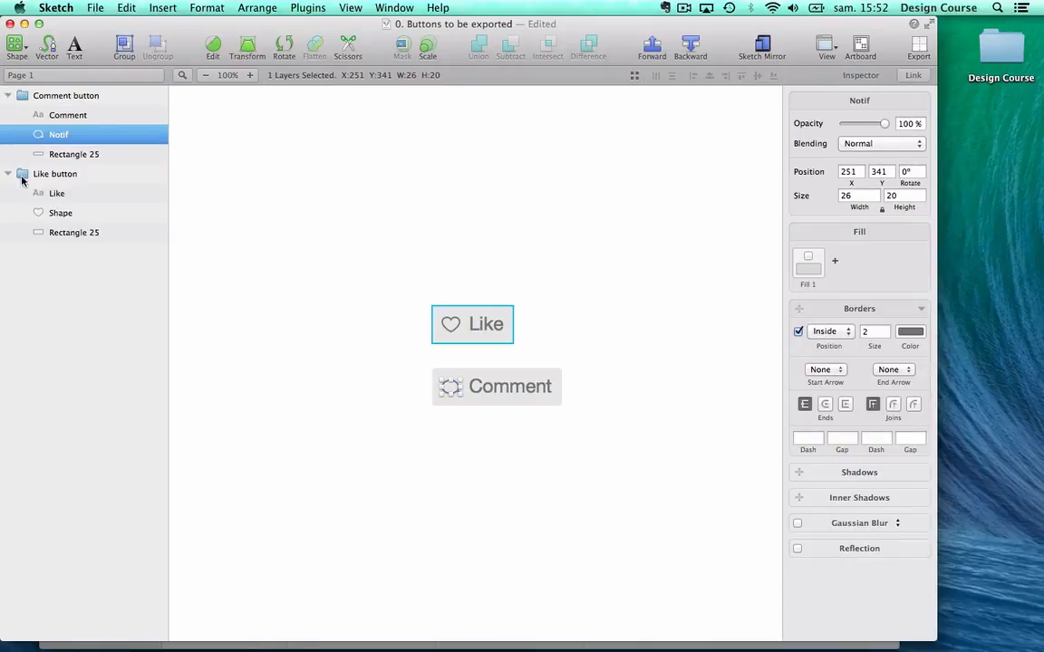
super+click(58, 214)
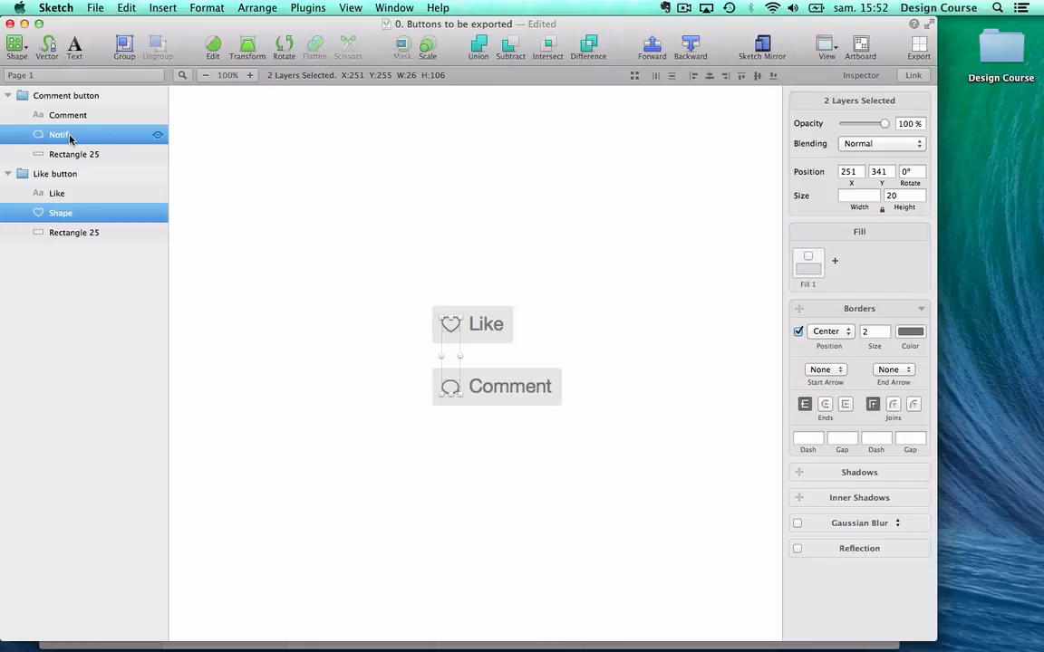
drag(68, 137, 67, 94)
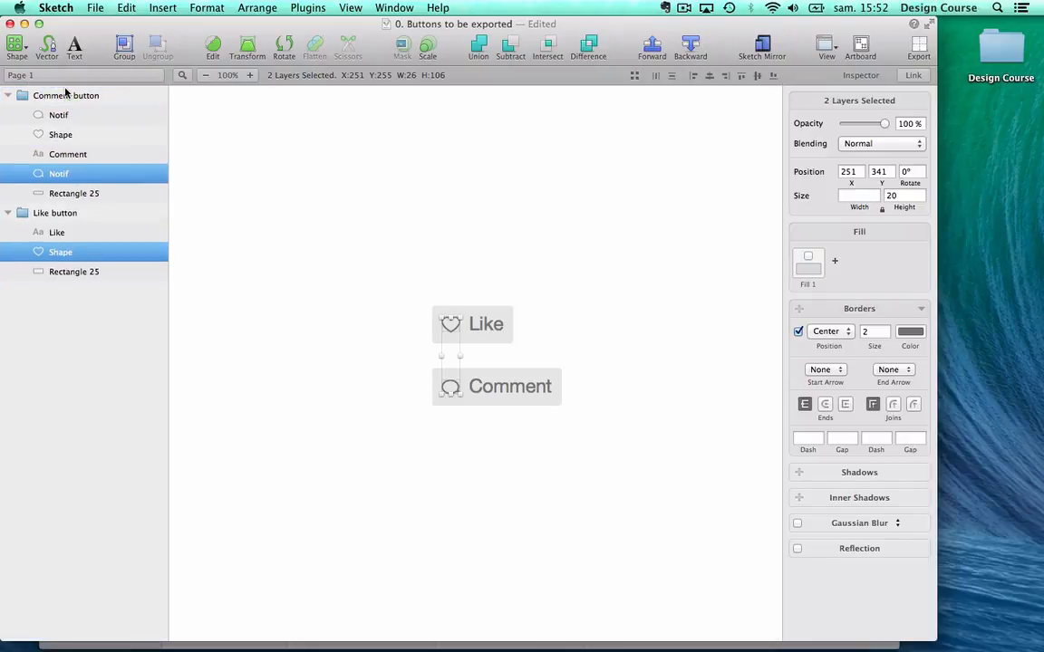
Move the selected heart and speech bubble icons 190 px to the left, clear of the two buttons.
key(shift+Left)
key(shift+Left)
key(shift+Left)
key(shift+Left)
key(shift+Left)
key(shift+Left)
key(shift+Left)
key(shift+Left)
key(shift+Left)
key(shift+Left)
key(shift+Left)
key(shift+Left)
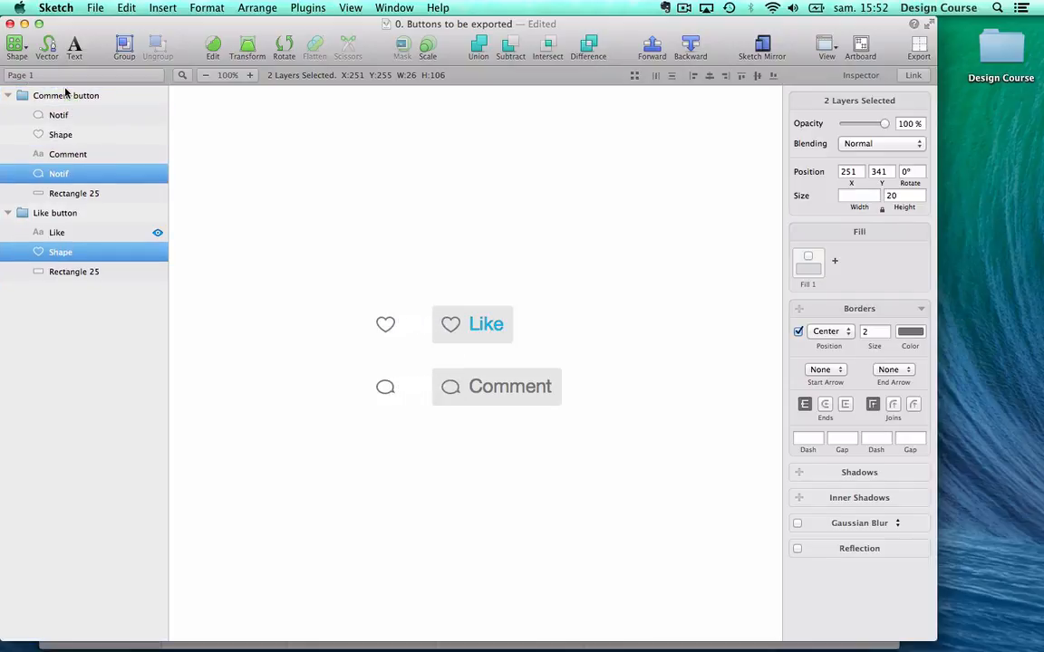
key(shift+Left)
key(shift+Left)
key(shift+Left)
key(shift+Left)
click(365, 289)
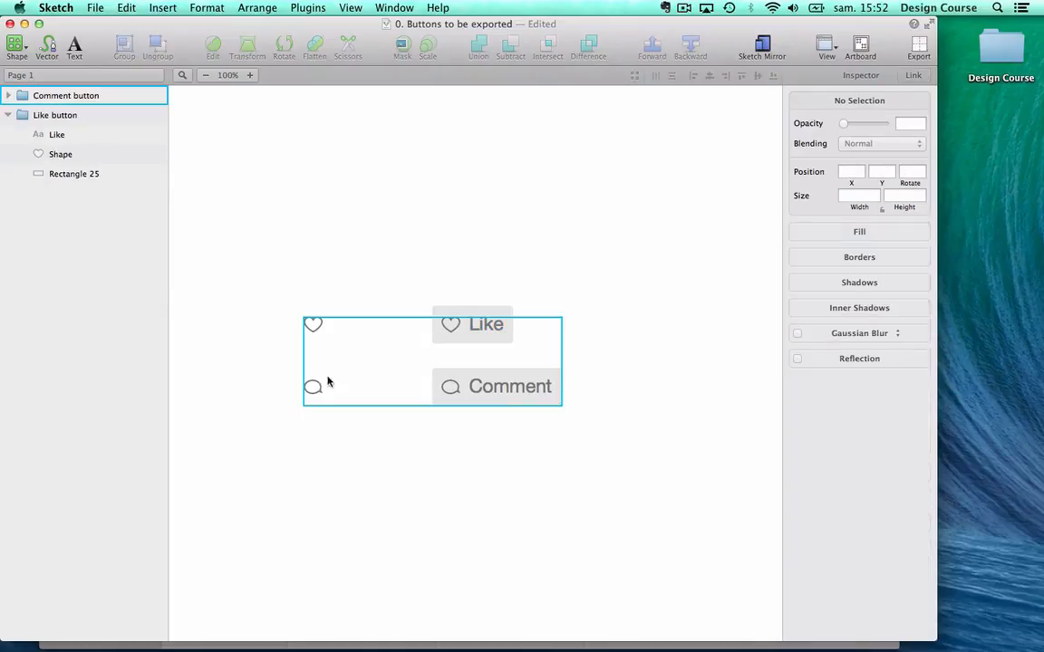
Move the detached speech bubble icon up beside the detached heart, to about X 101, Y 252.
double_click(318, 387)
key(shift+Up)
key(shift+Up)
key(shift+Up)
key(shift+Up)
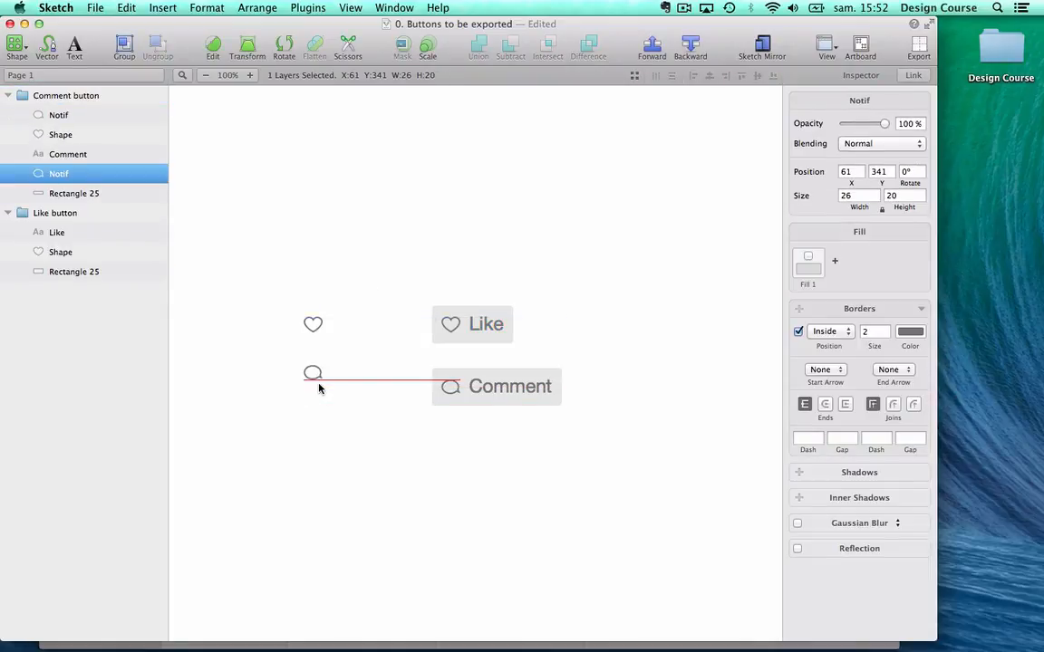
key(Right)
key(Right)
key(Right)
key(Right)
key(Right)
key(Right)
key(Right)
key(Right)
key(shift+Up)
key(shift+Right)
key(shift+Up)
key(shift+Up)
key(shift+Right)
Move the detached Notif and heart Shape layers out of their button groups to the top level of the layer list.
double_click(314, 326)
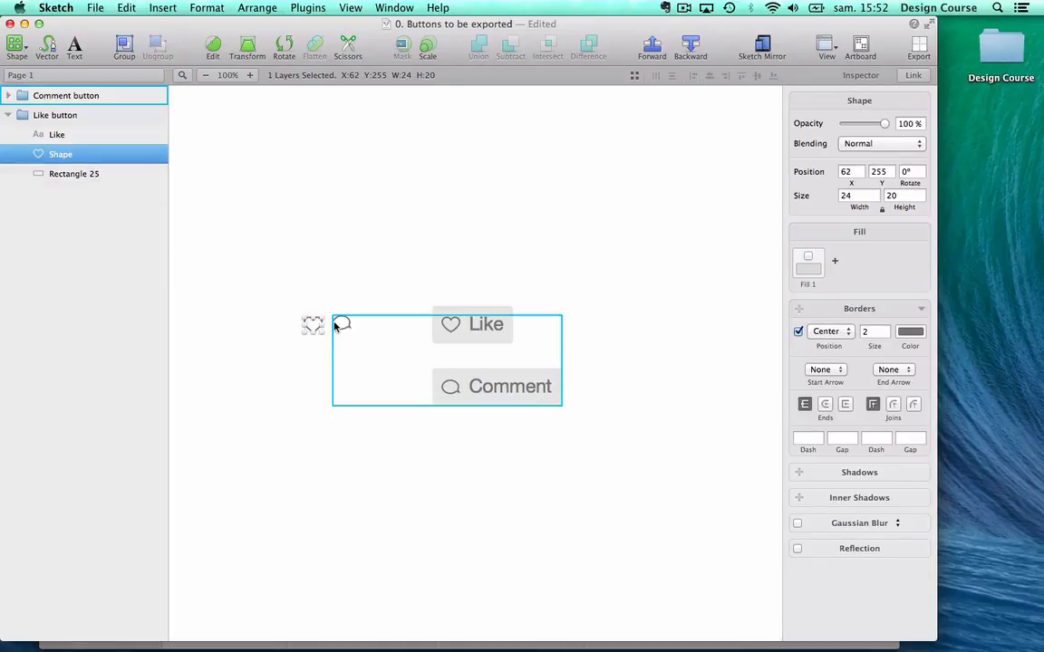
double_click(335, 328)
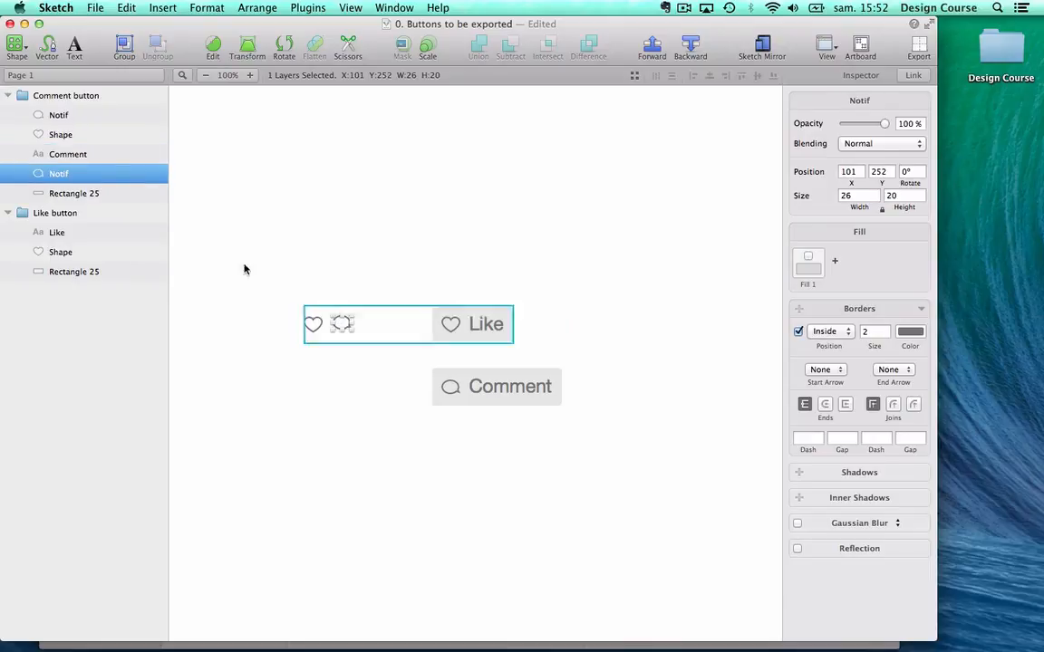
drag(77, 172, 67, 91)
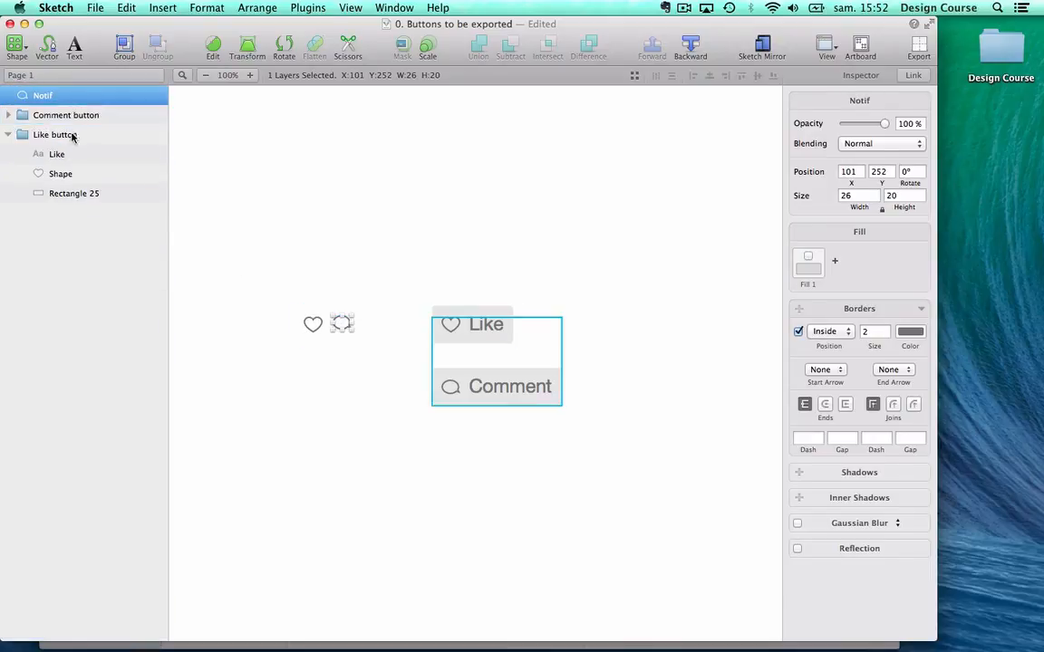
click(309, 326)
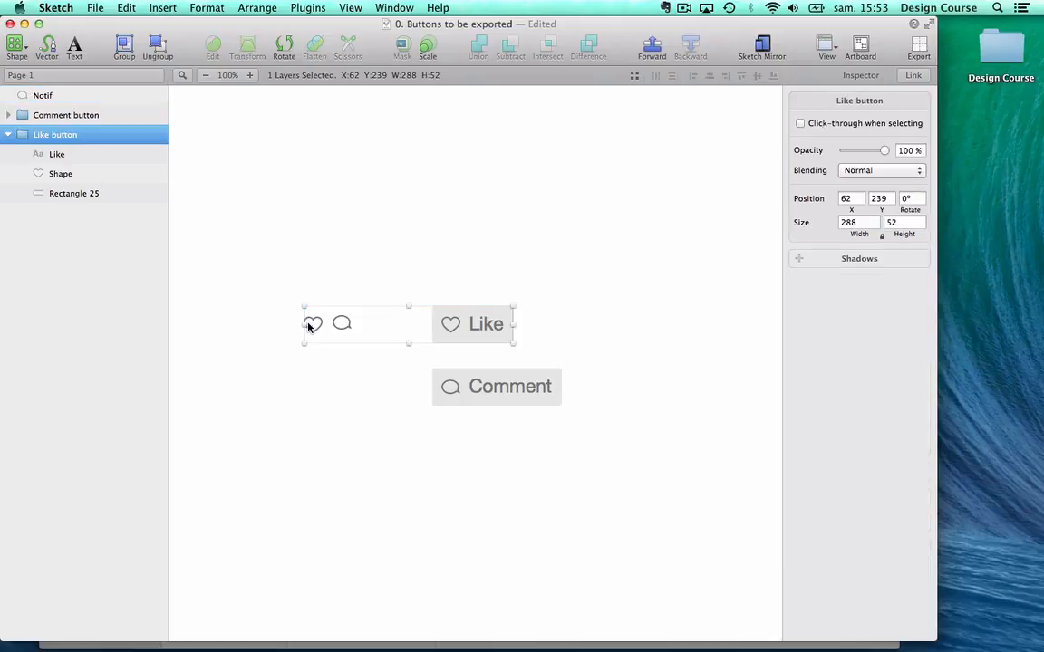
double_click(311, 326)
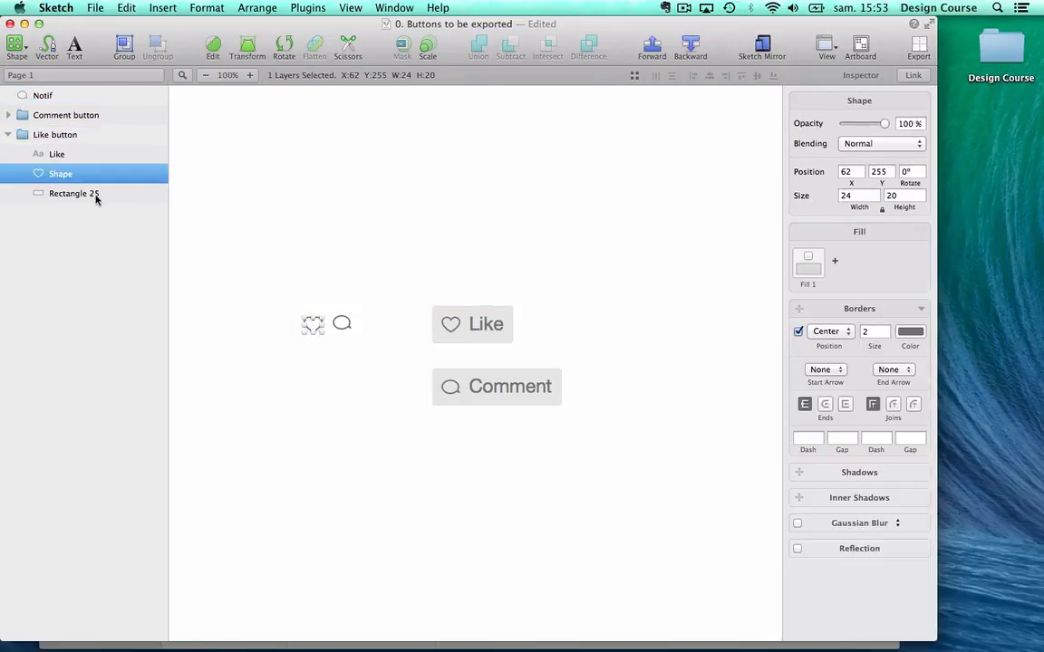
drag(66, 177, 54, 107)
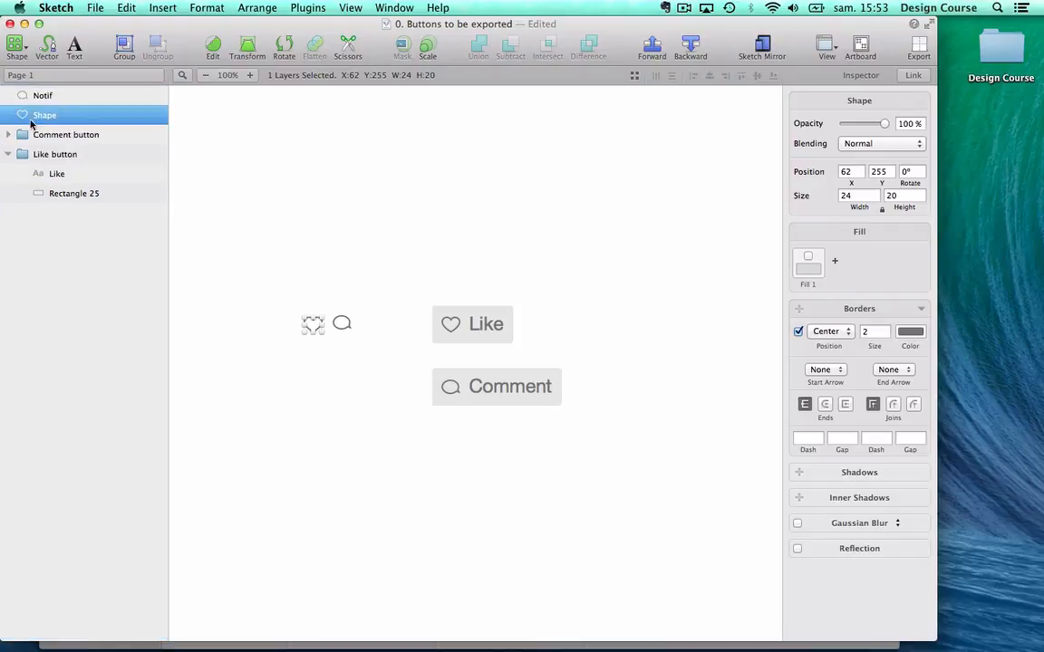
click(8, 134)
click(68, 181)
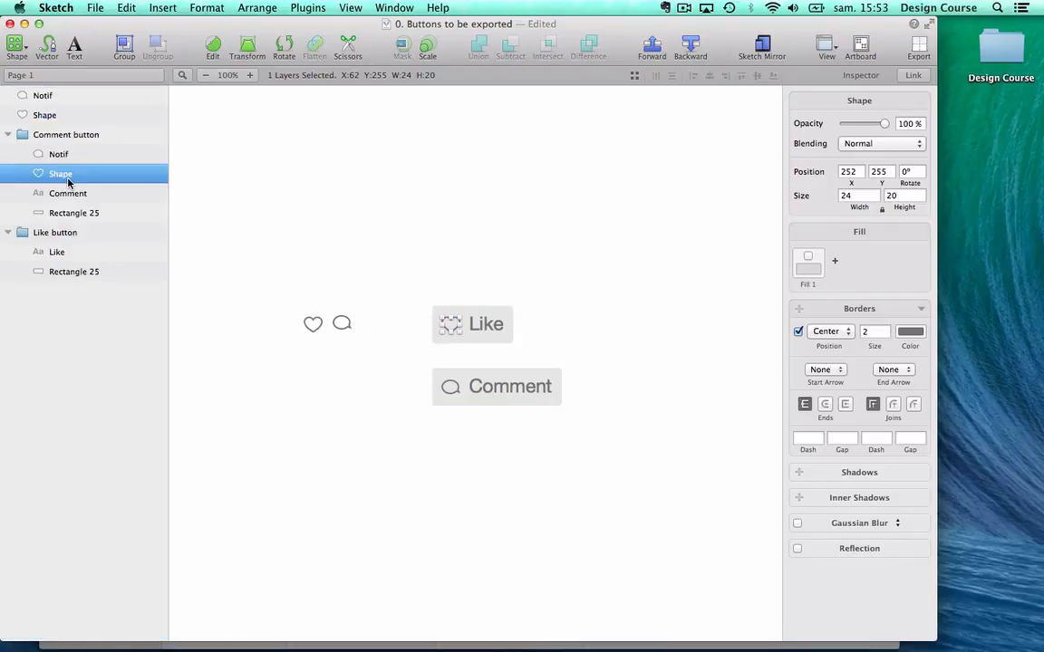
key(Delete)
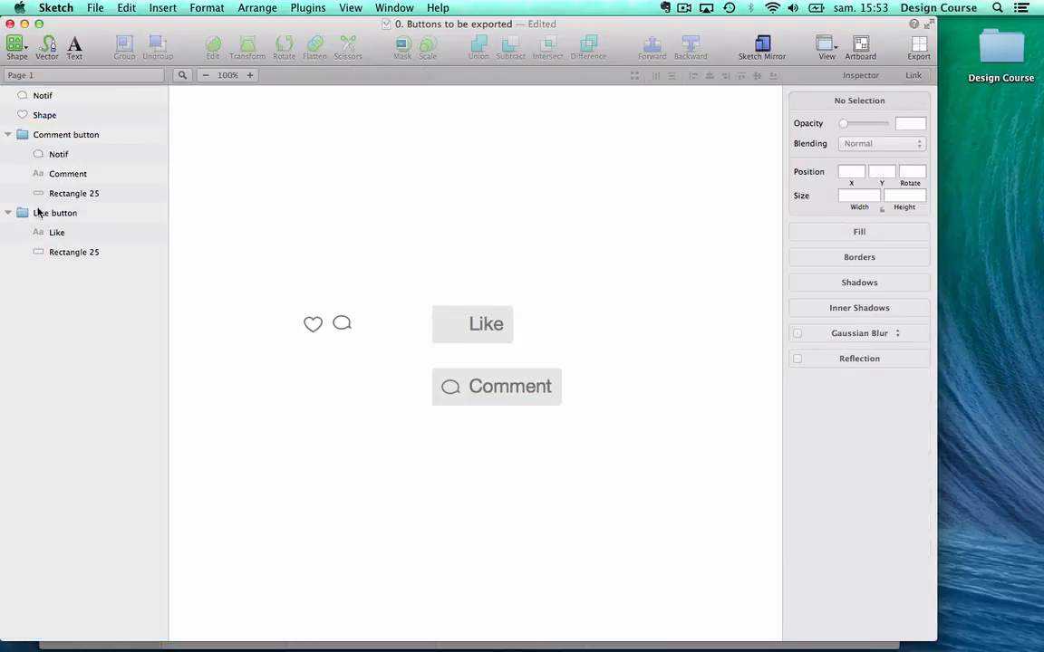
key(super+z)
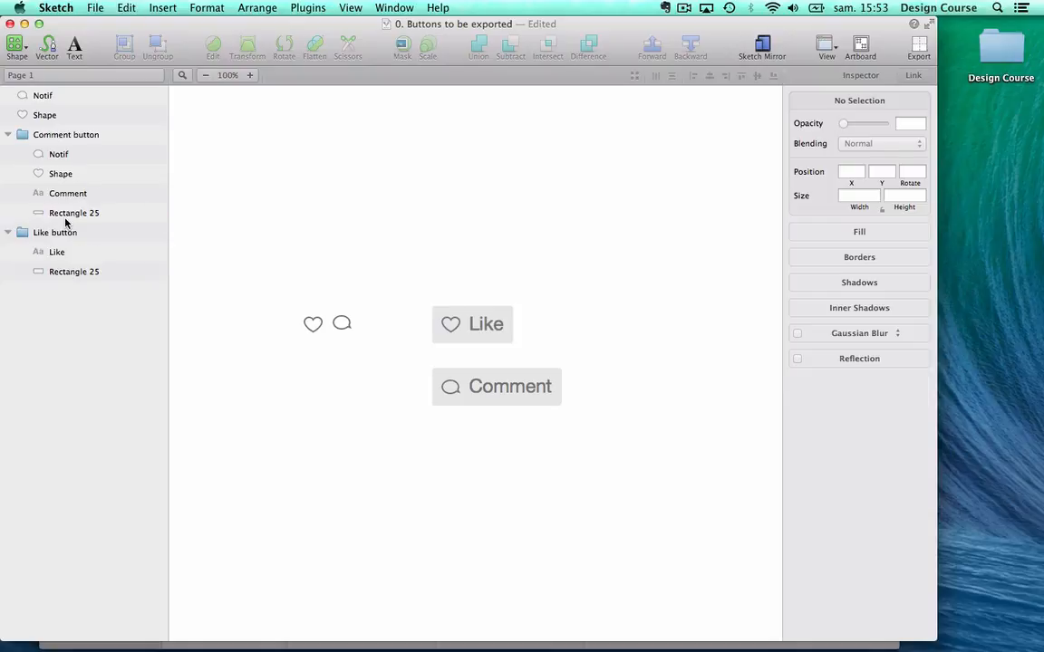
Move the remaining heart Shape layer from the Comment button group into the Like button group and collapse both groups.
click(54, 172)
drag(55, 232, 55, 246)
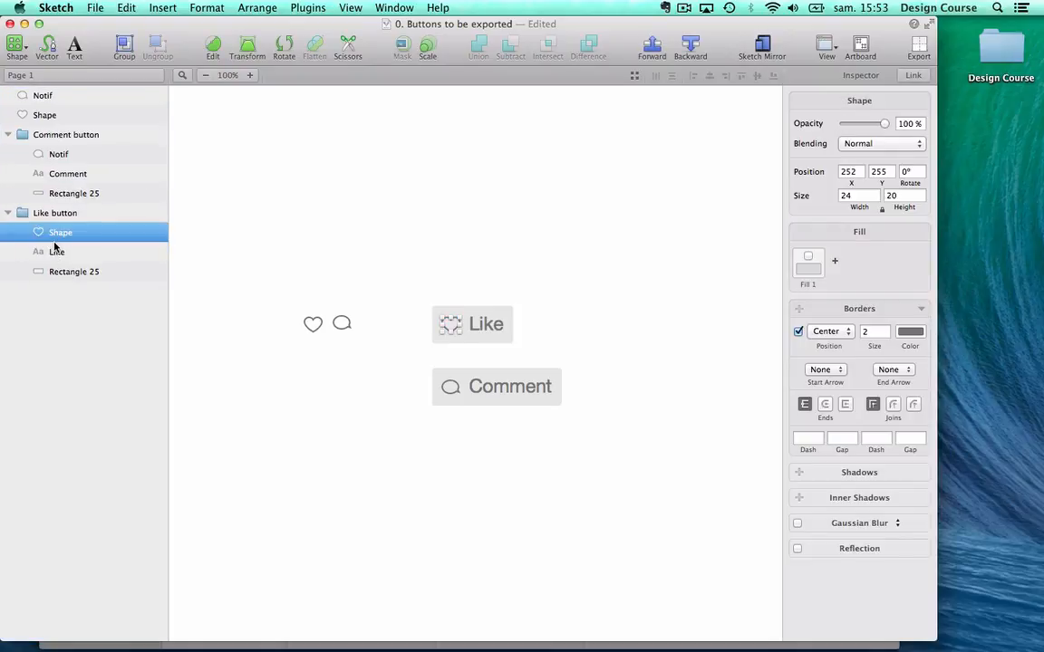
click(9, 213)
click(8, 135)
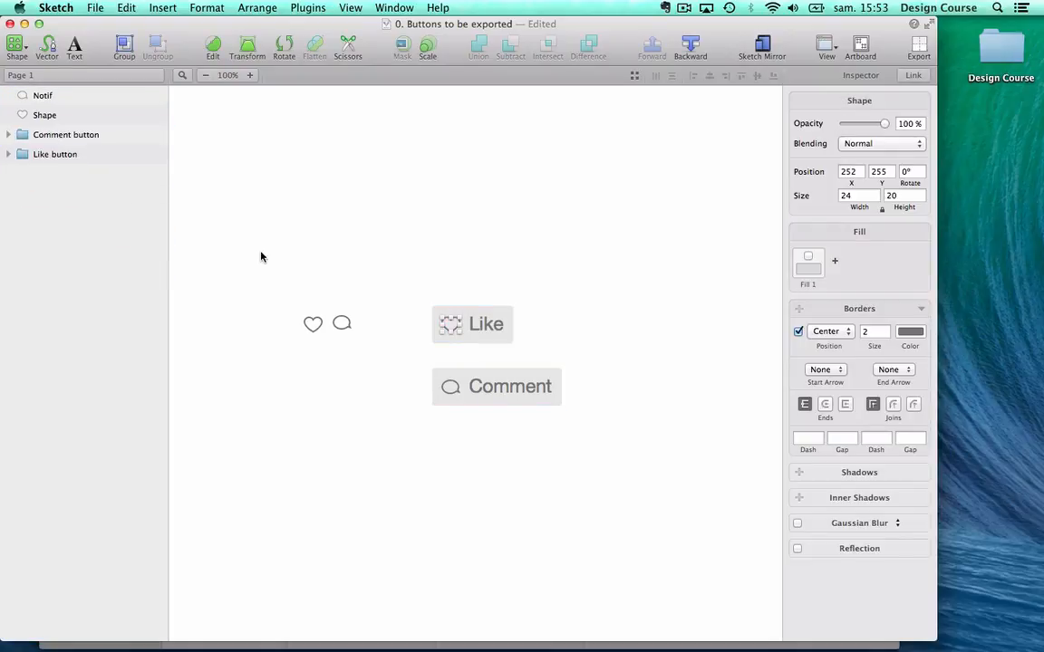
Add export slices for the detached Notif and heart Shape layers.
click(261, 257)
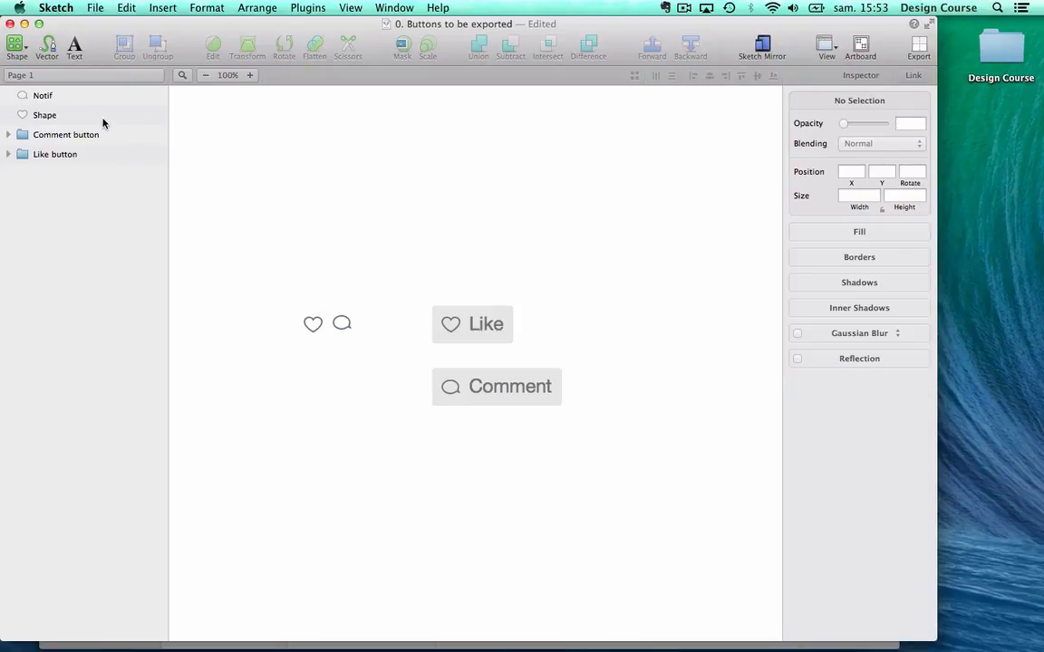
click(74, 115)
shift+click(55, 94)
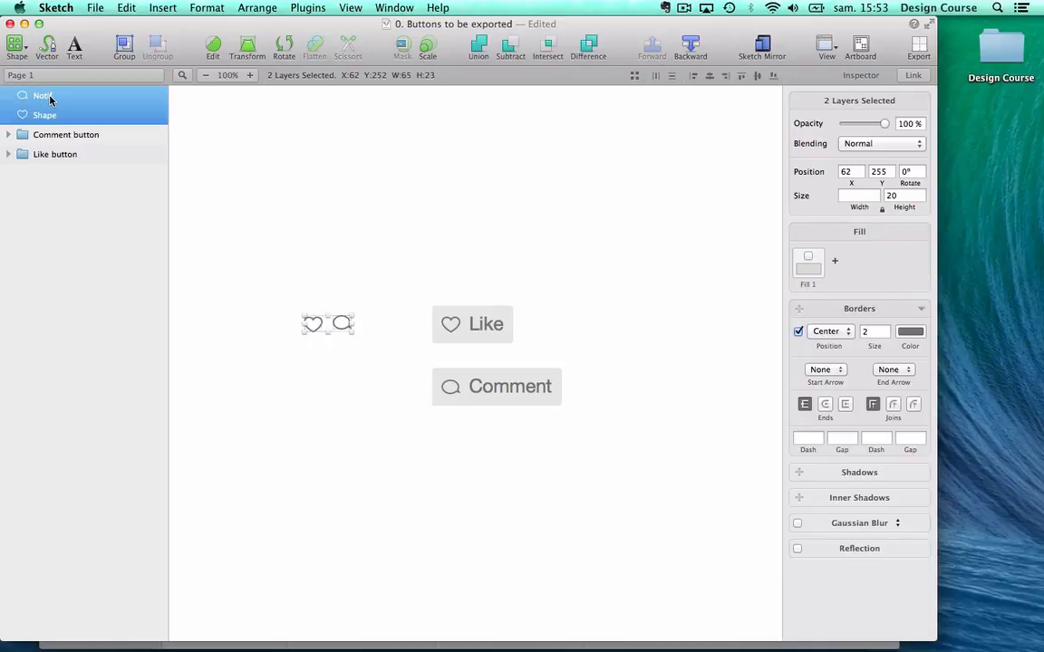
click(97, 8)
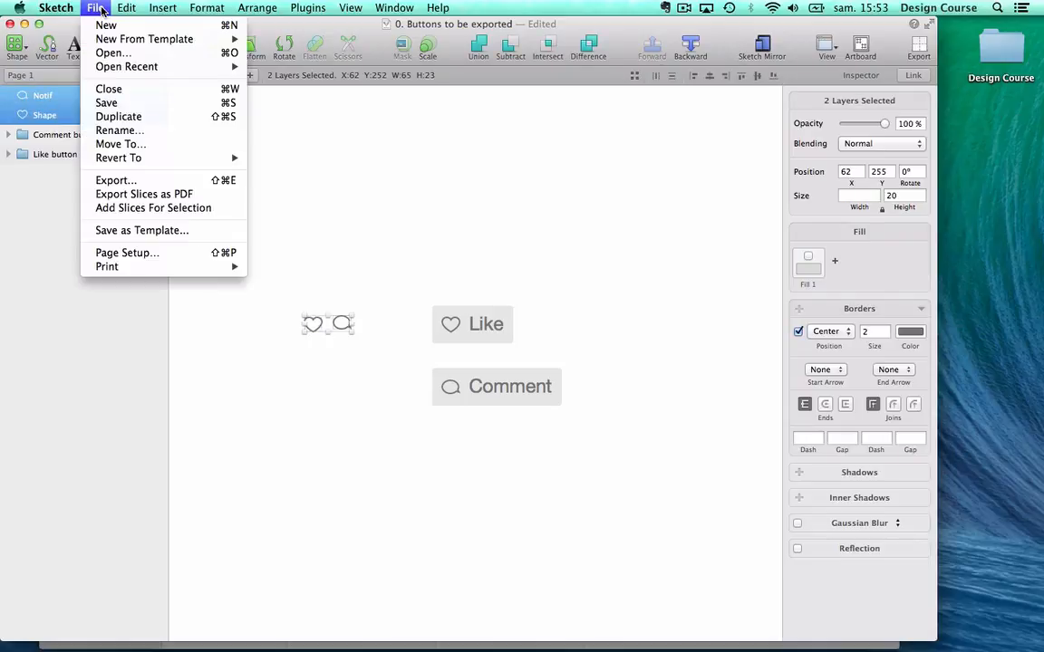
click(140, 208)
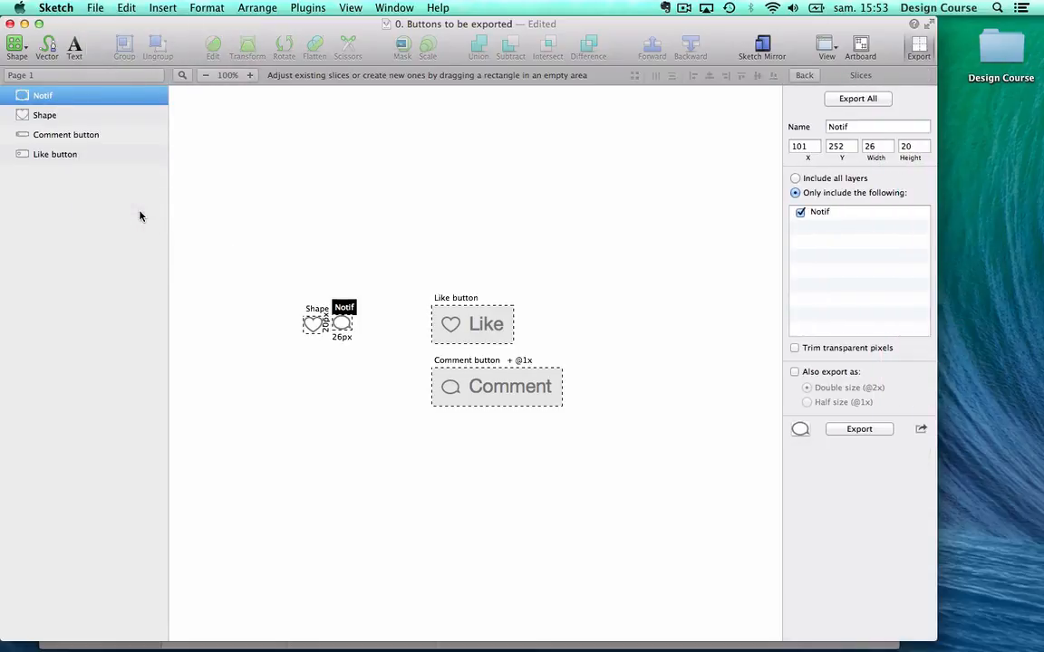
Compare the width and height of the Notif and Shape slices.
click(91, 118)
click(77, 97)
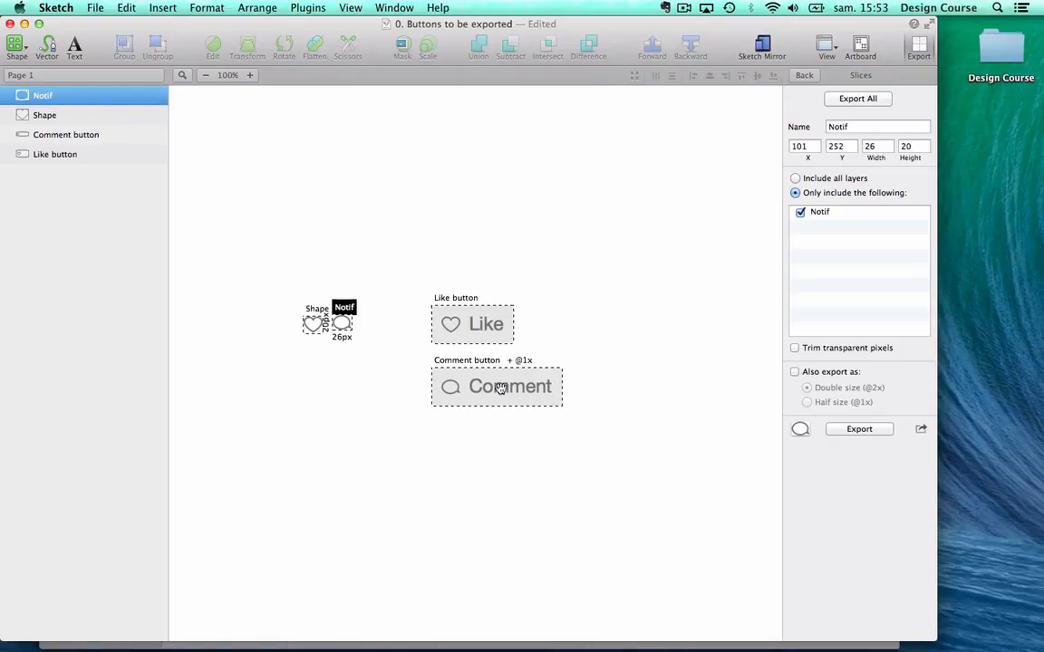
click(871, 146)
click(899, 149)
click(113, 118)
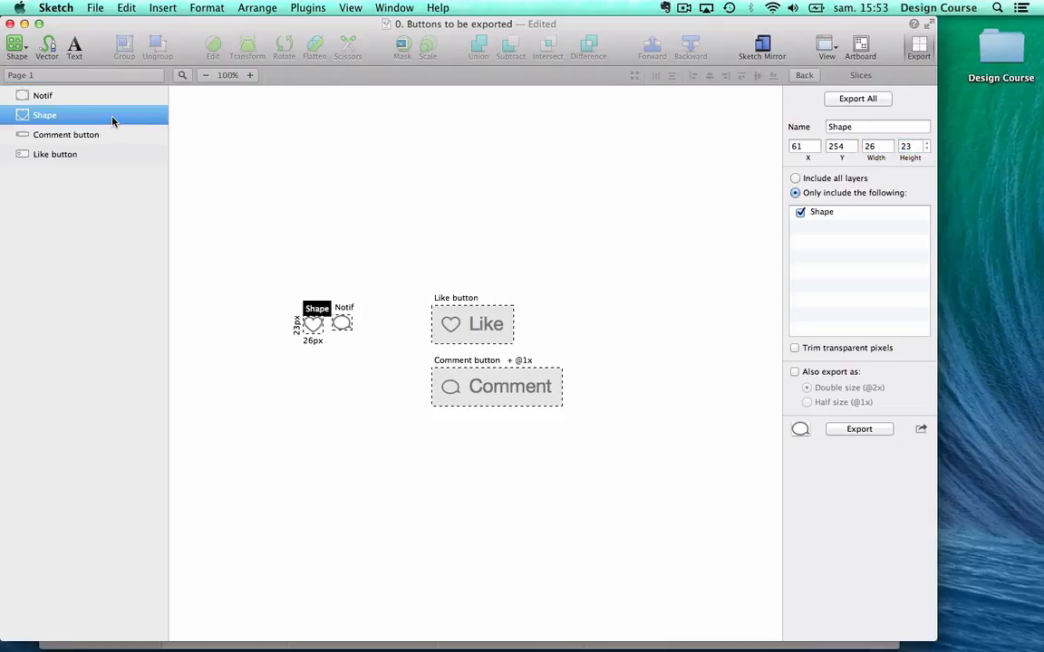
click(869, 147)
click(909, 146)
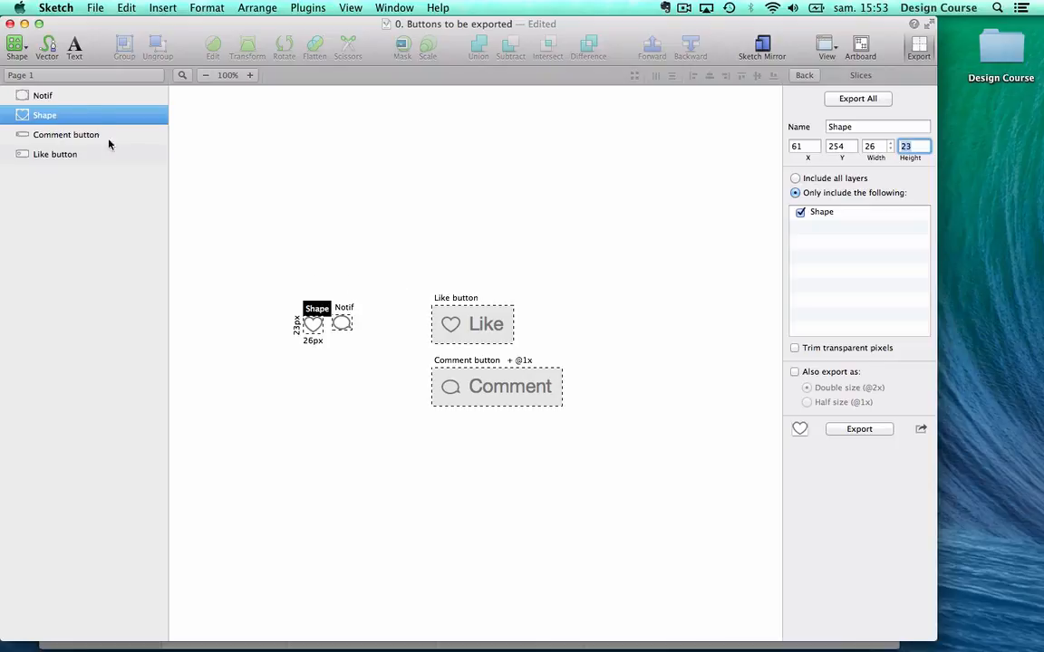
Delete the Notif and Shape slices and leave the slice export mode.
click(75, 98)
key(BackSpace)
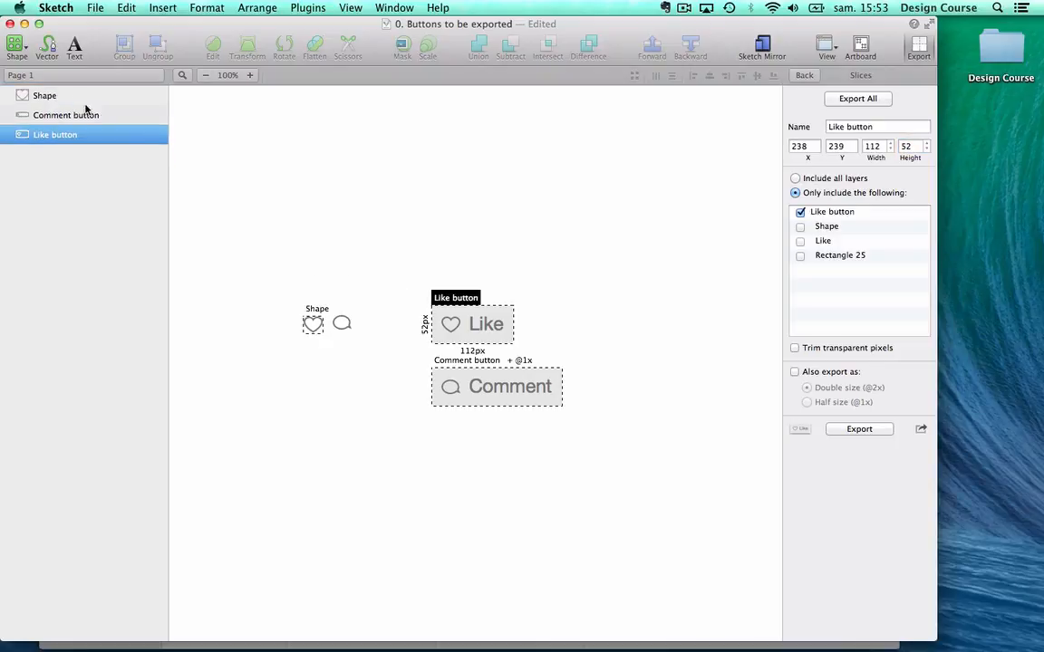
click(94, 97)
key(BackSpace)
key(super+z)
key(super+z)
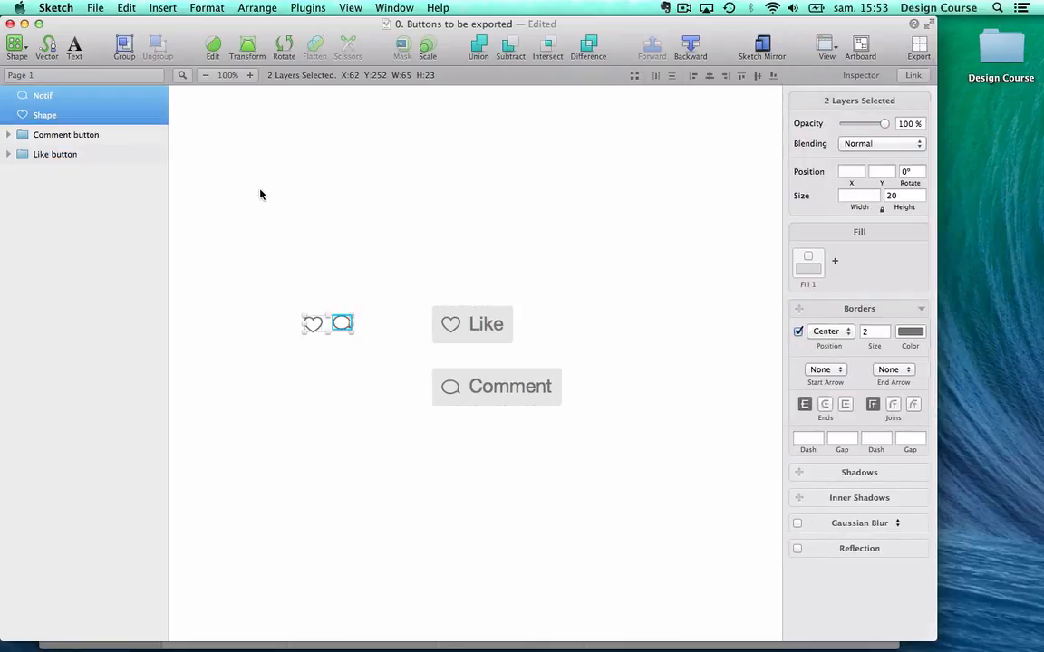
Move the detached speech bubble icon level with the heart, to about X 111, Y 255.
click(226, 107)
click(248, 76)
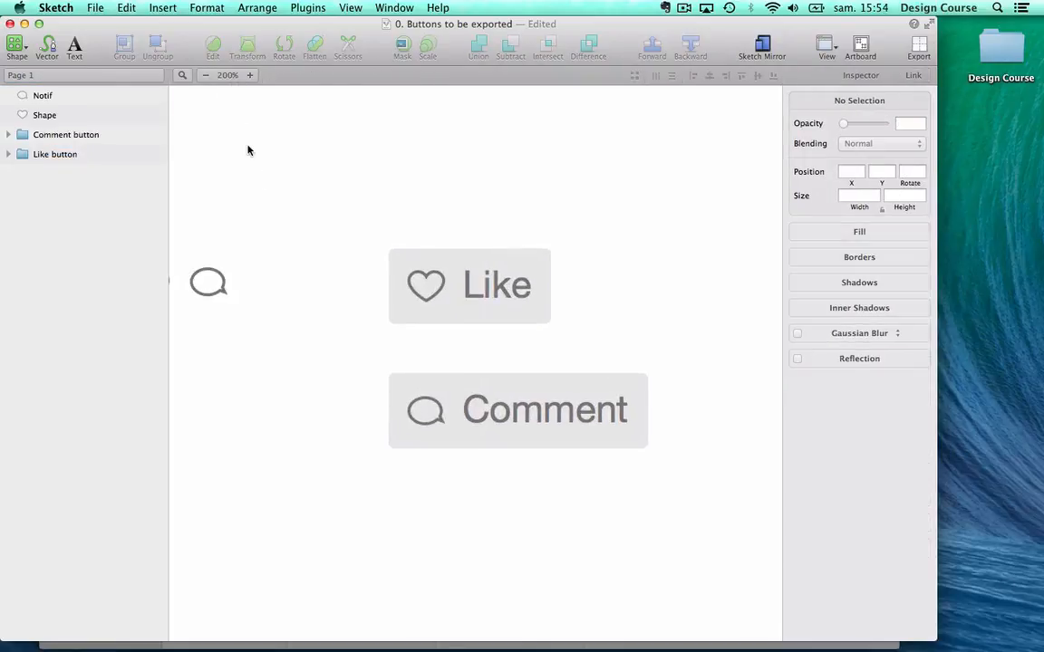
click(362, 332)
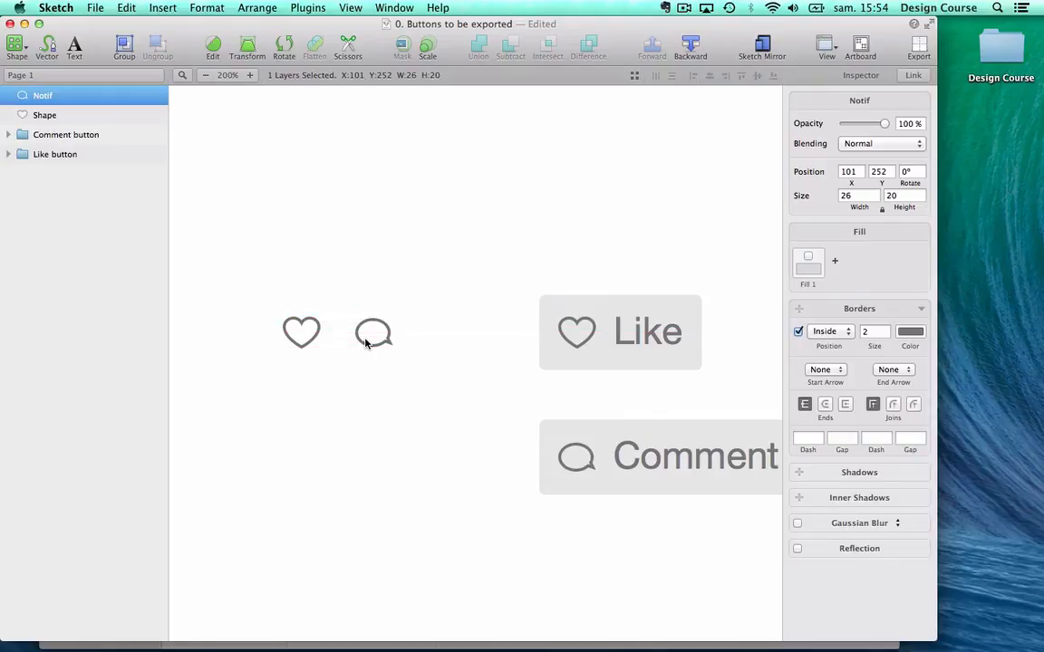
Draw a 26 by 26 px square centred on the detached heart and place it directly beneath the heart's Shape layer.
key(r)
drag(284, 313, 321, 350)
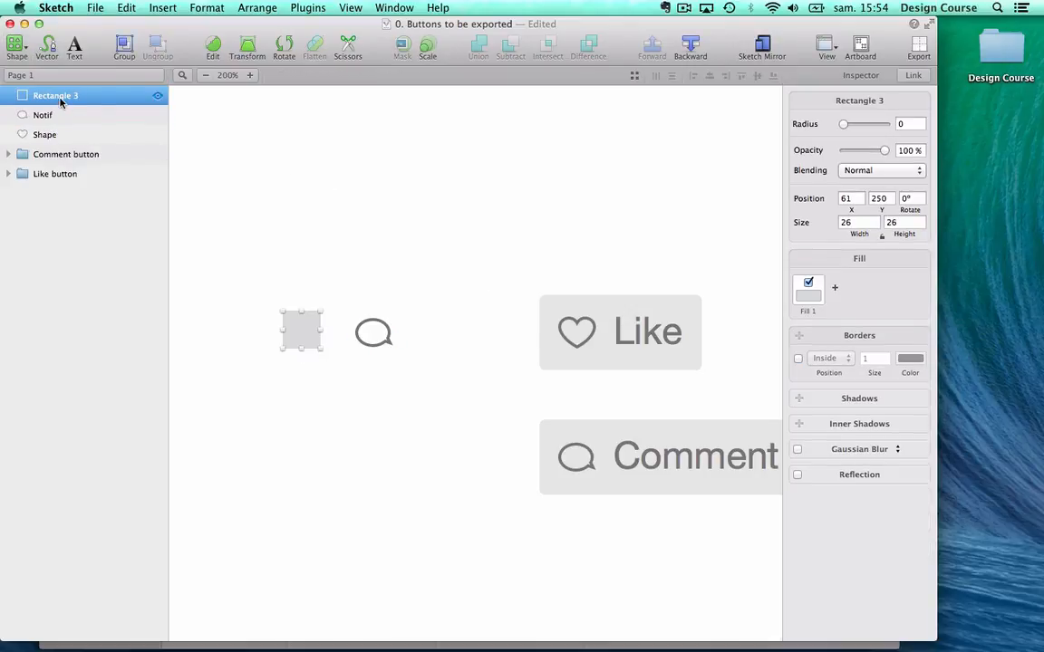
drag(61, 102, 65, 141)
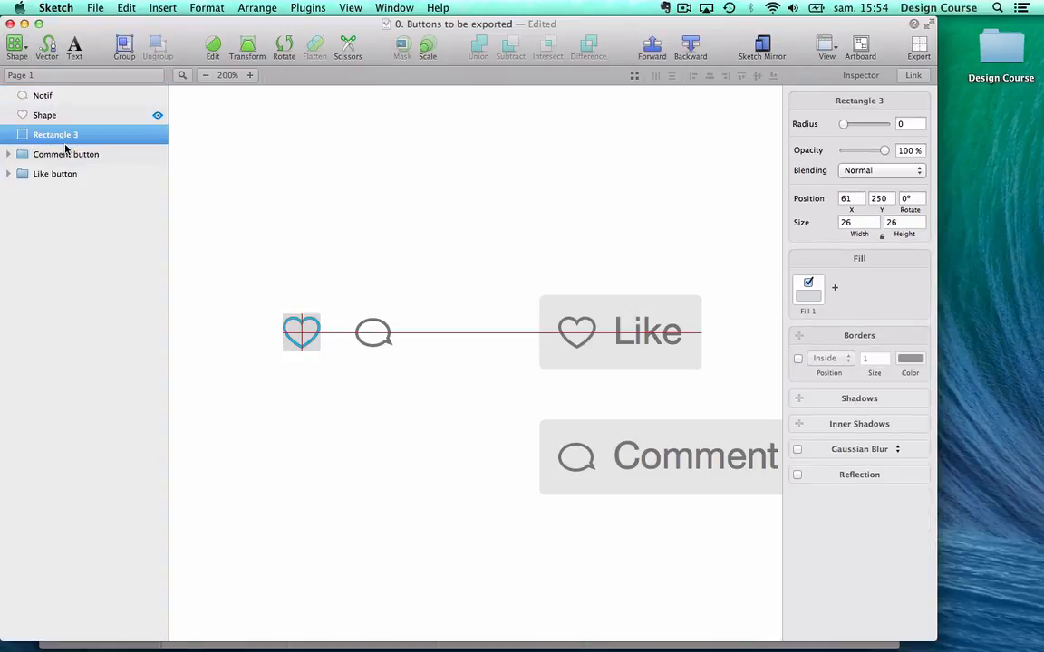
Group the heart Shape with its square and rename the group Like icon.
shift+click(45, 112)
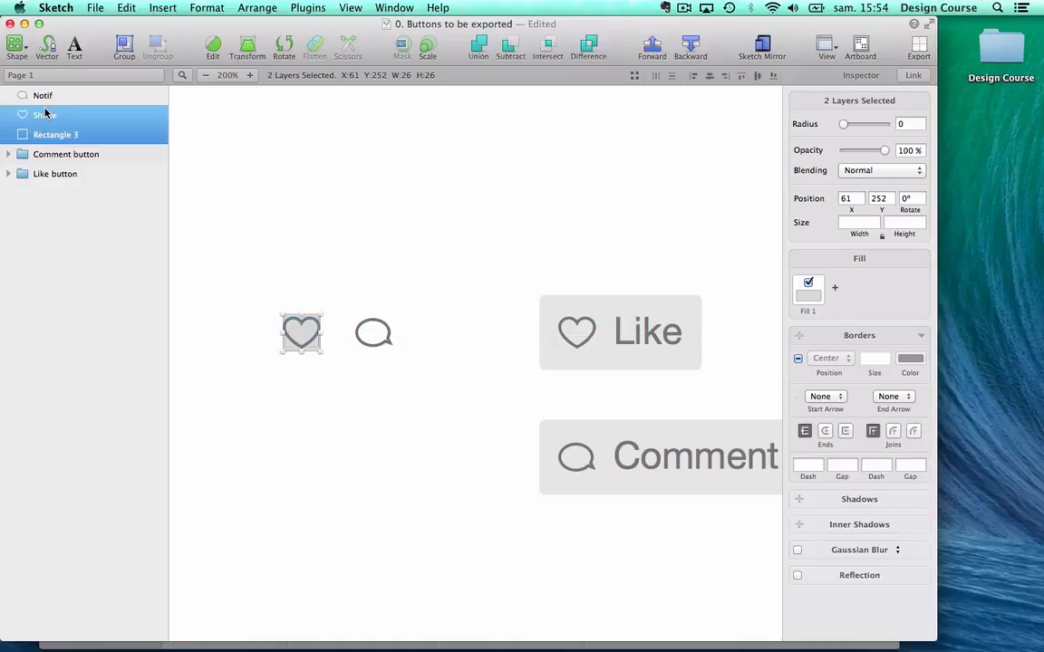
key(super+g)
double_click(63, 114)
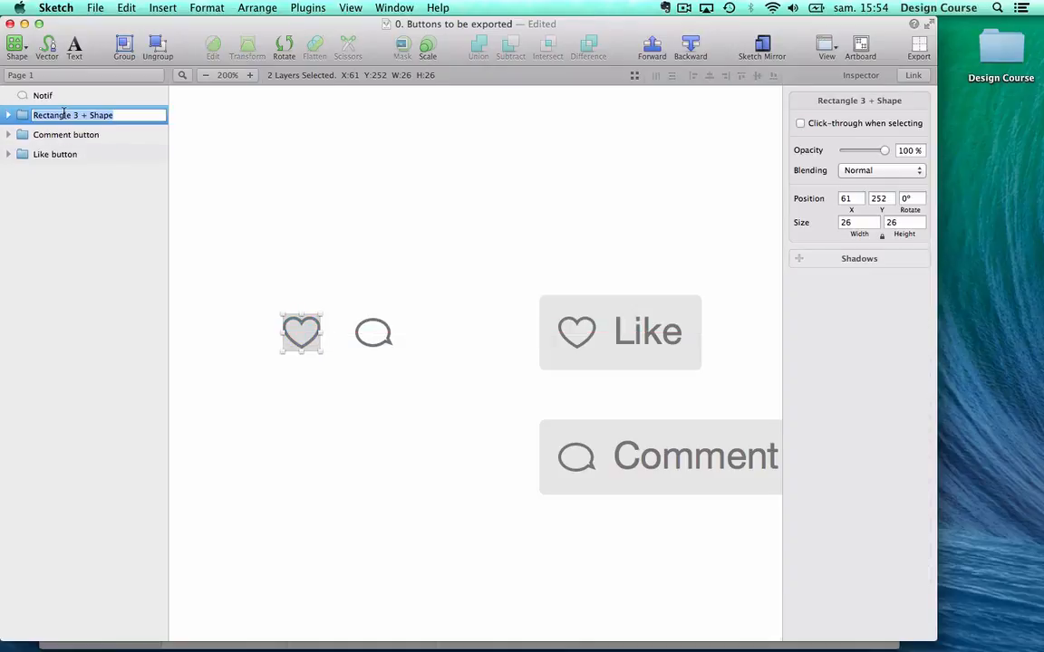
text(Like icon)
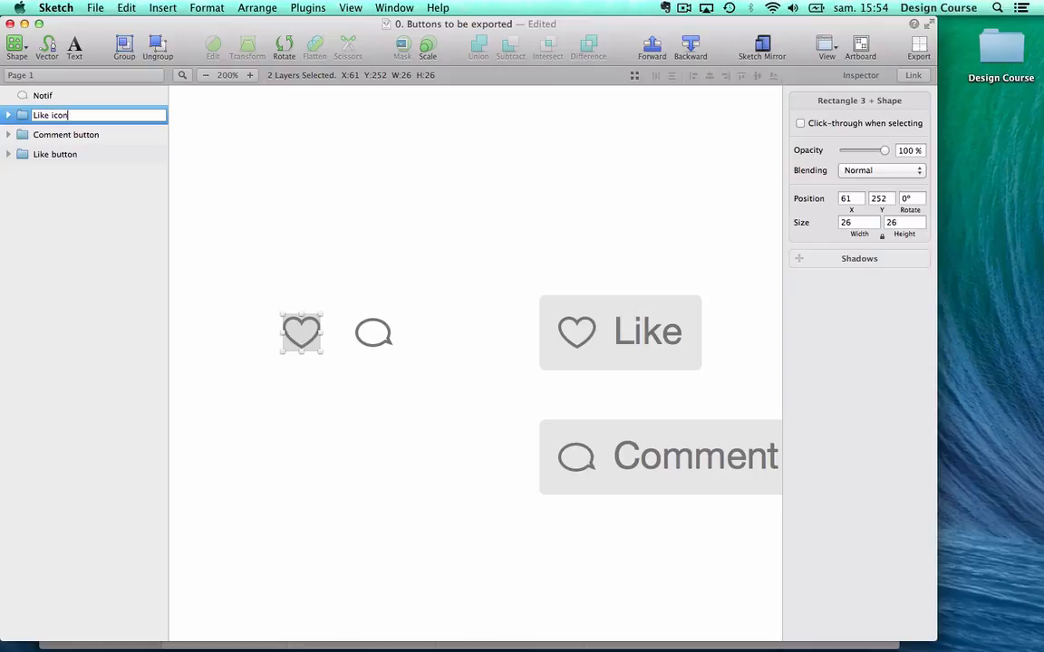
key(Return)
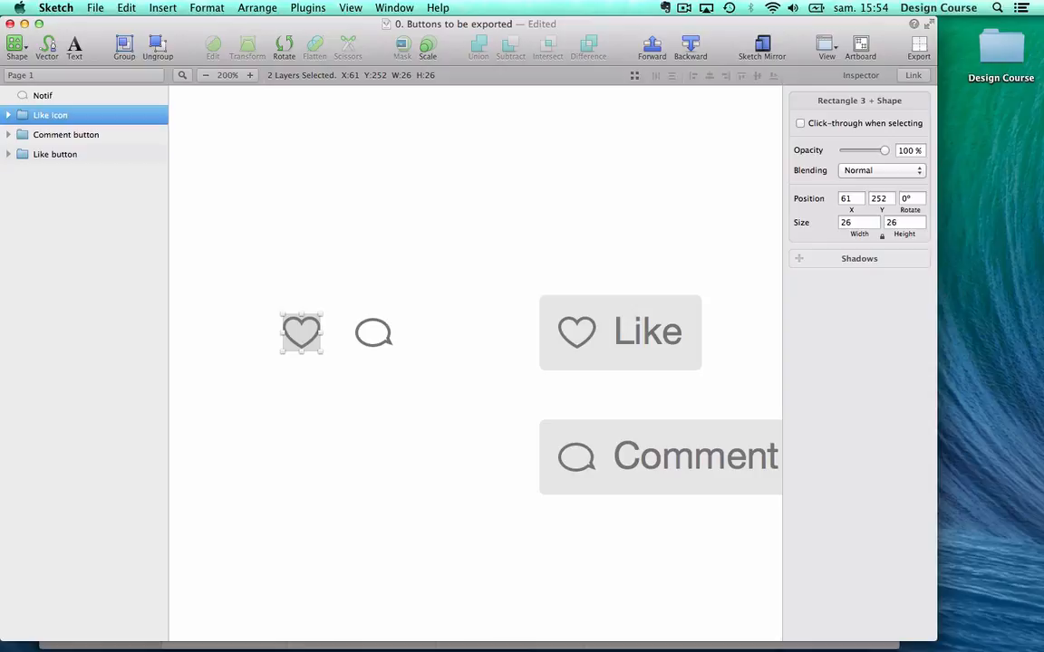
Duplicate the square from the Like icon group to the top level, directly beneath the Notif layer.
click(8, 115)
click(49, 153)
drag(60, 160, 52, 103)
Rename the detached speech bubble layer Notif as Comment.
click(46, 95)
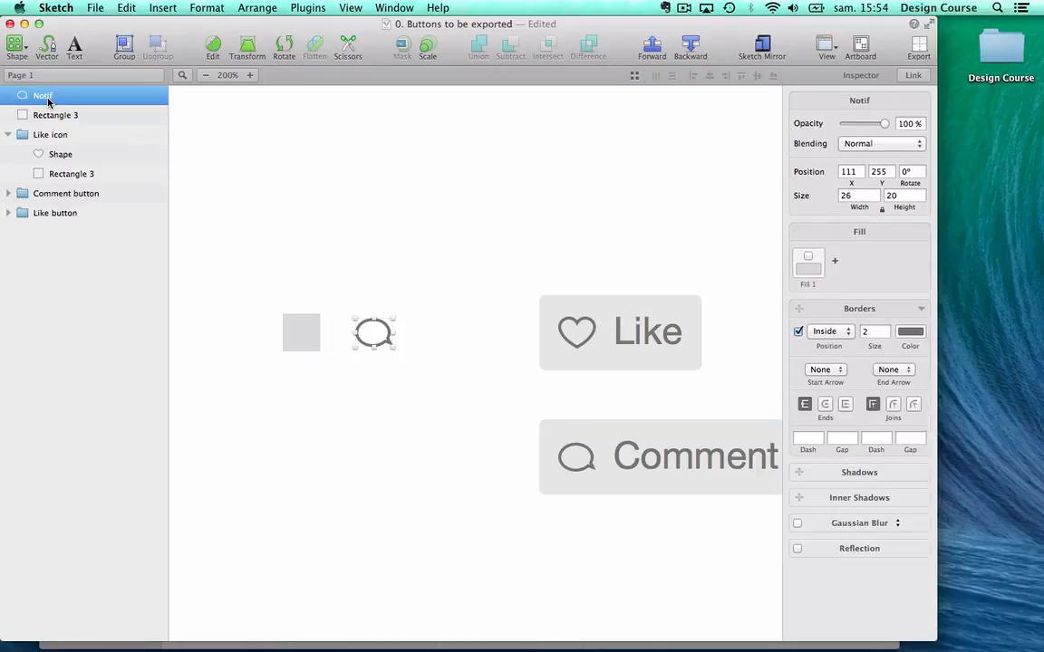
double_click(47, 96)
text(Comm)
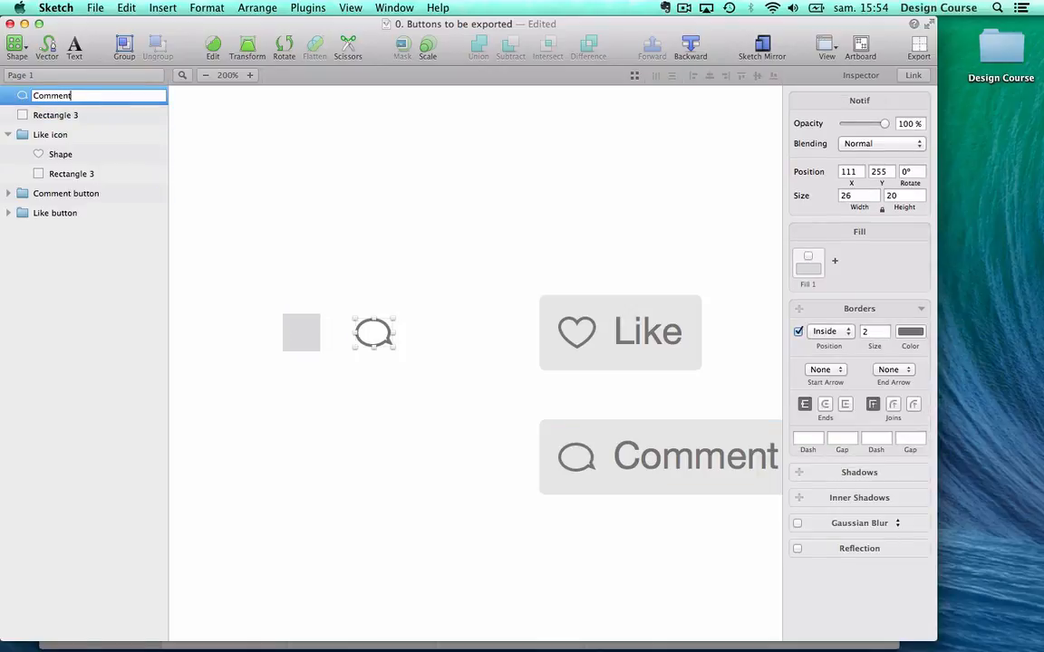
text(ent)
click(189, 119)
Place the duplicate square behind the speech bubble at X 111, Y 252, and group the two as Comment icon.
click(84, 116)
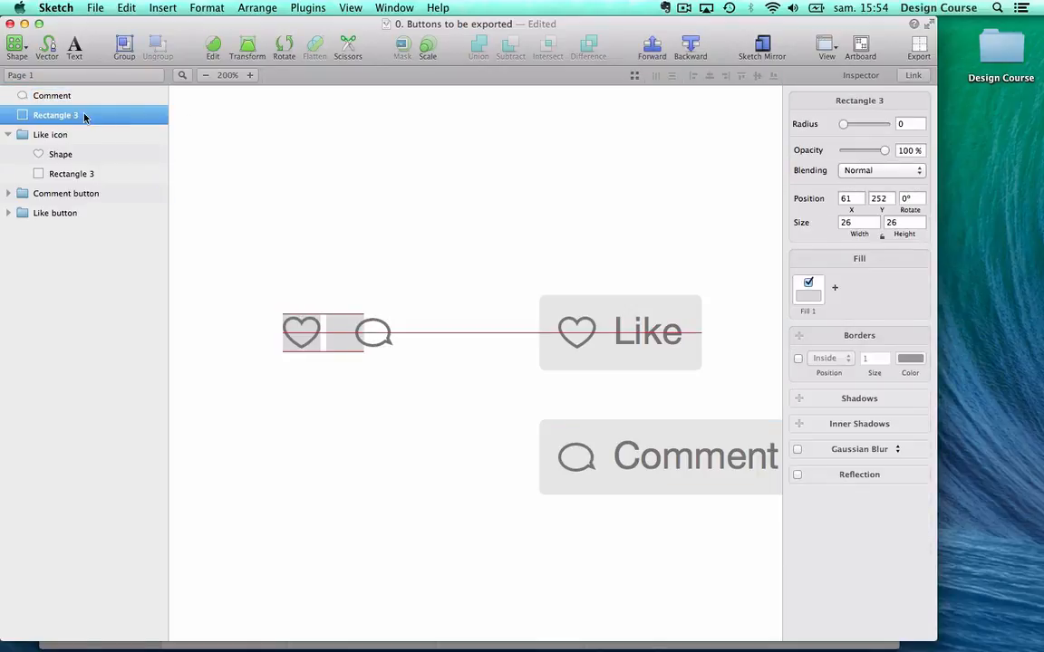
shift+click(78, 103)
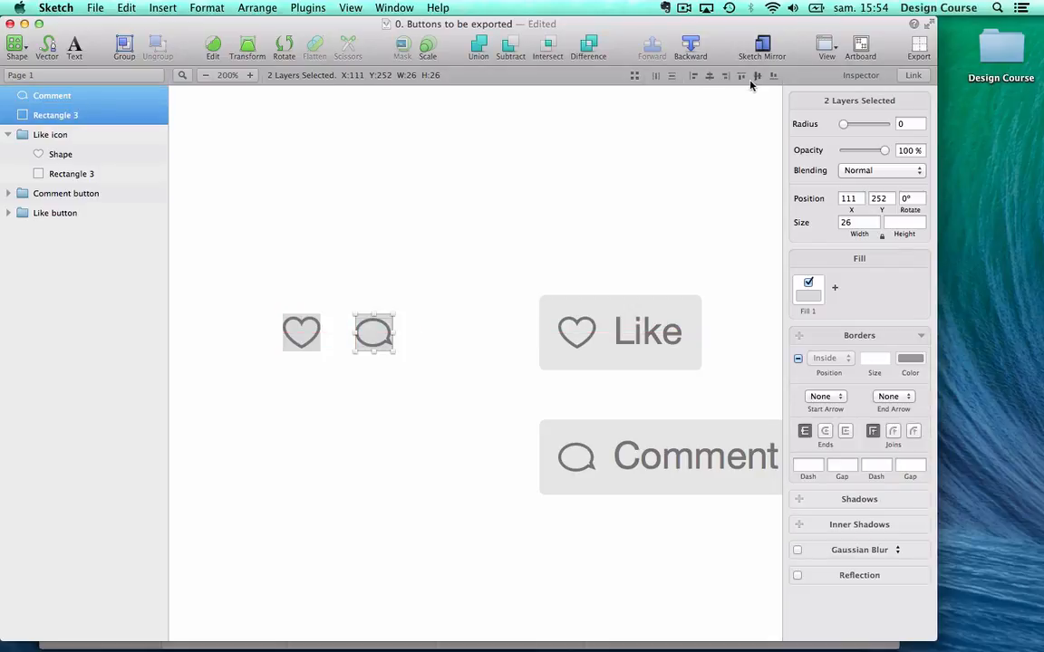
key(super+g)
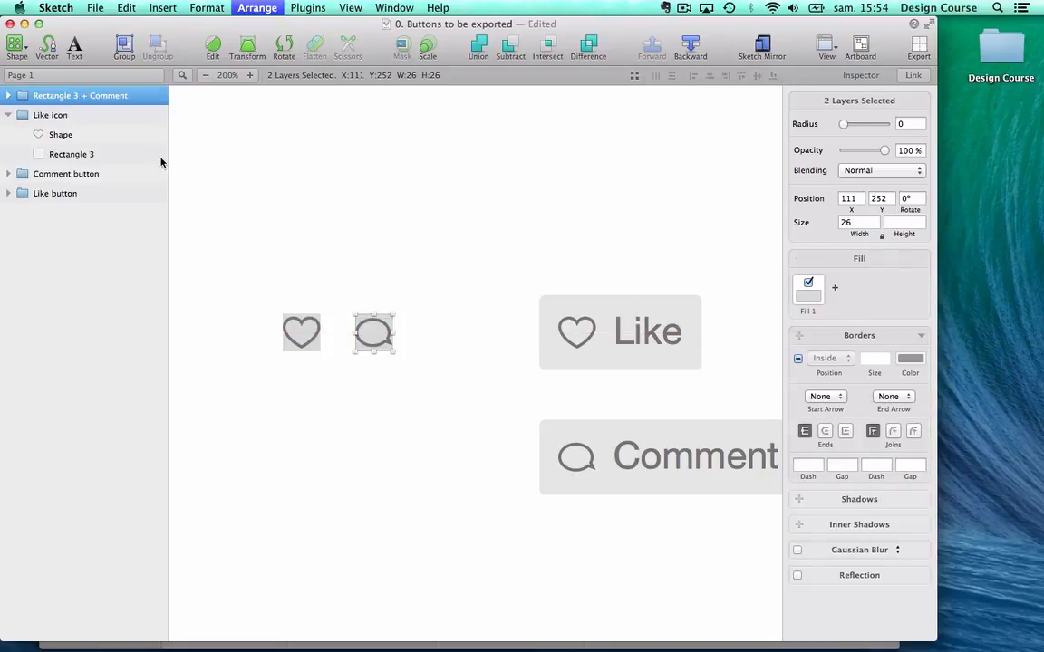
double_click(82, 95)
text(Comment icon)
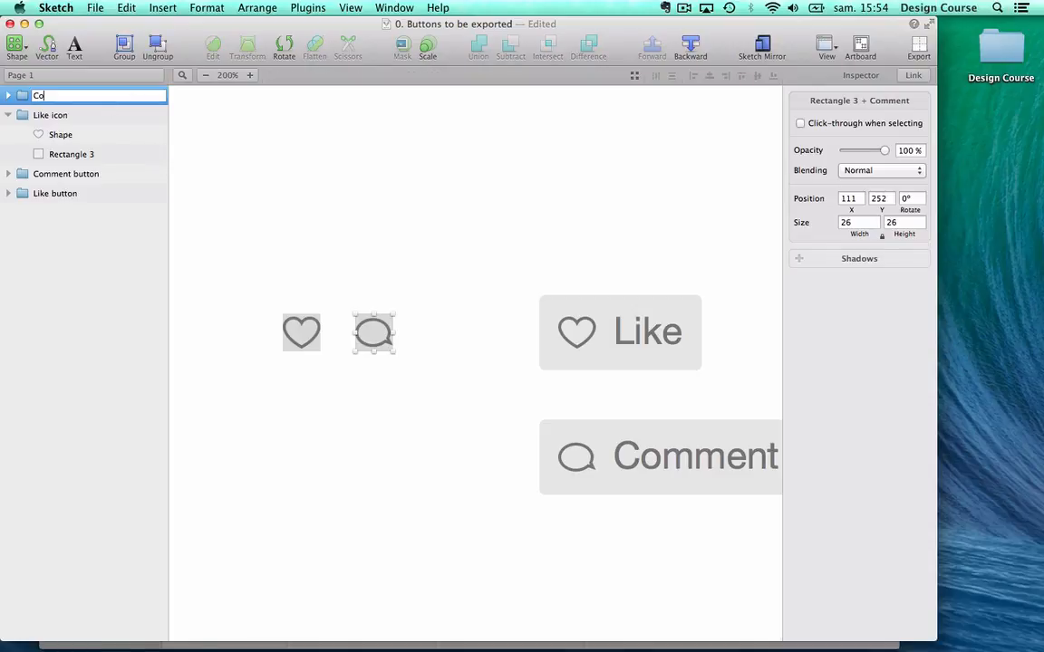
Add export slices for the Comment icon and Like icon groups.
click(8, 114)
shift+click(91, 116)
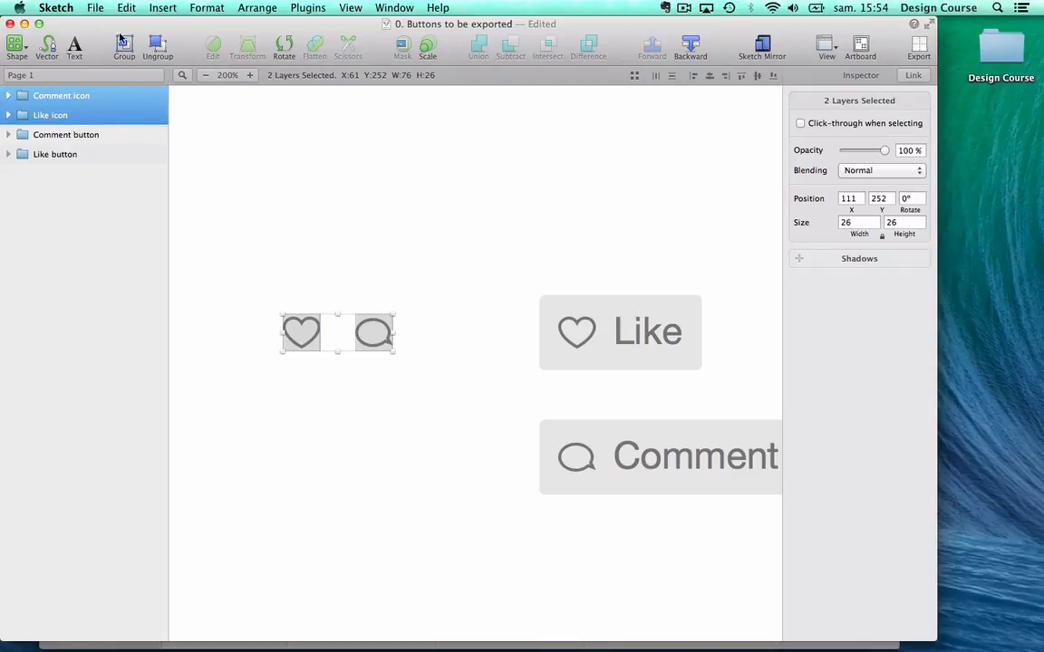
click(95, 10)
click(126, 208)
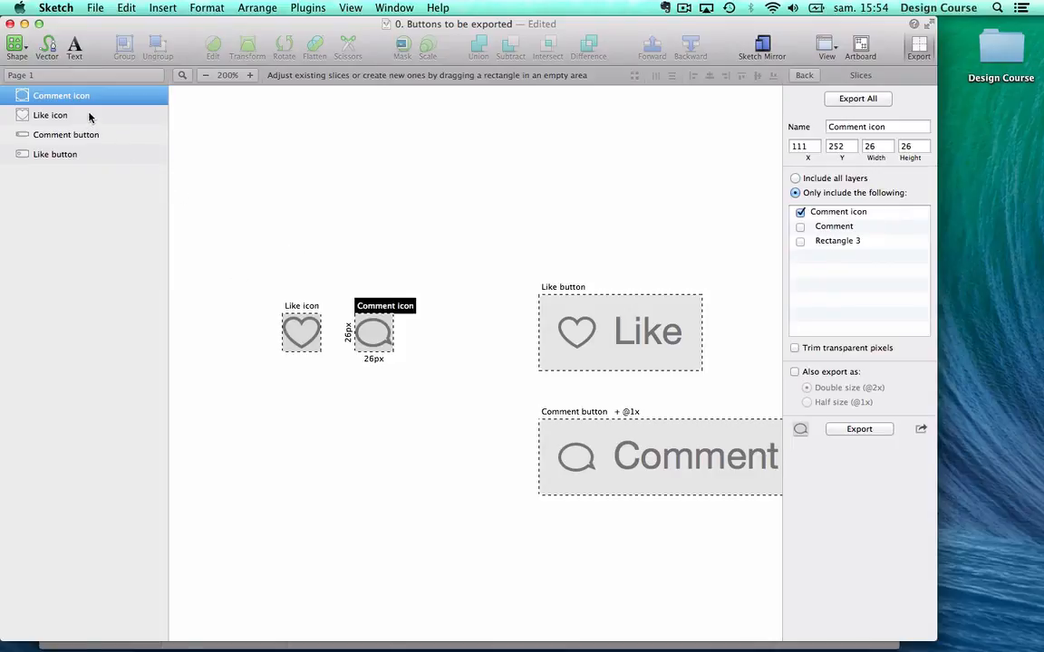
Check the dimensions of the Like icon and Comment icon slices and return to the layer view.
click(89, 115)
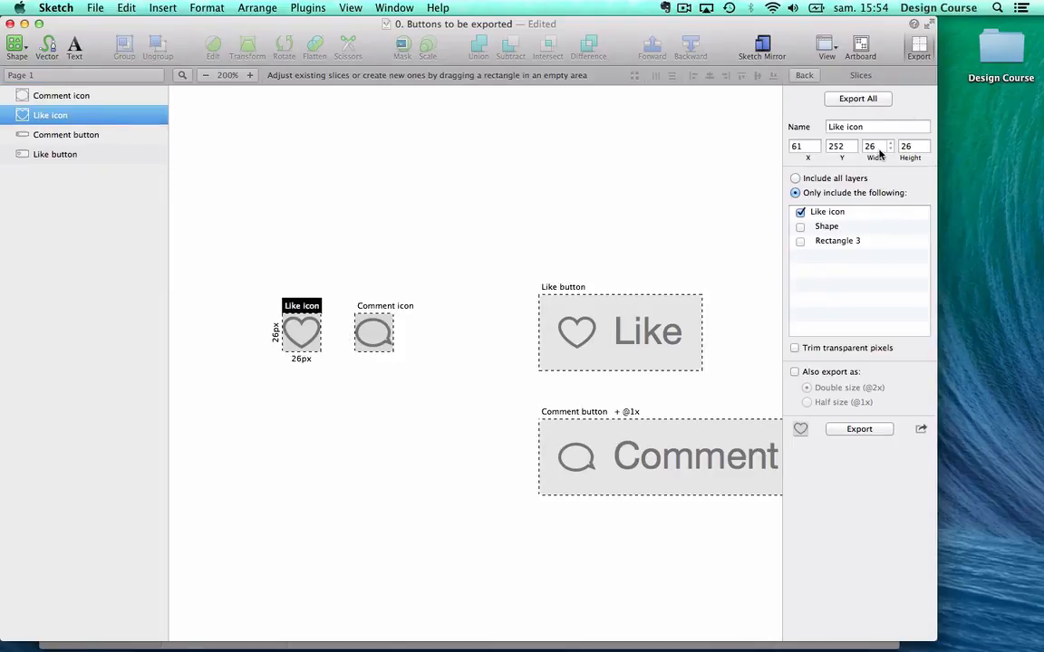
click(97, 90)
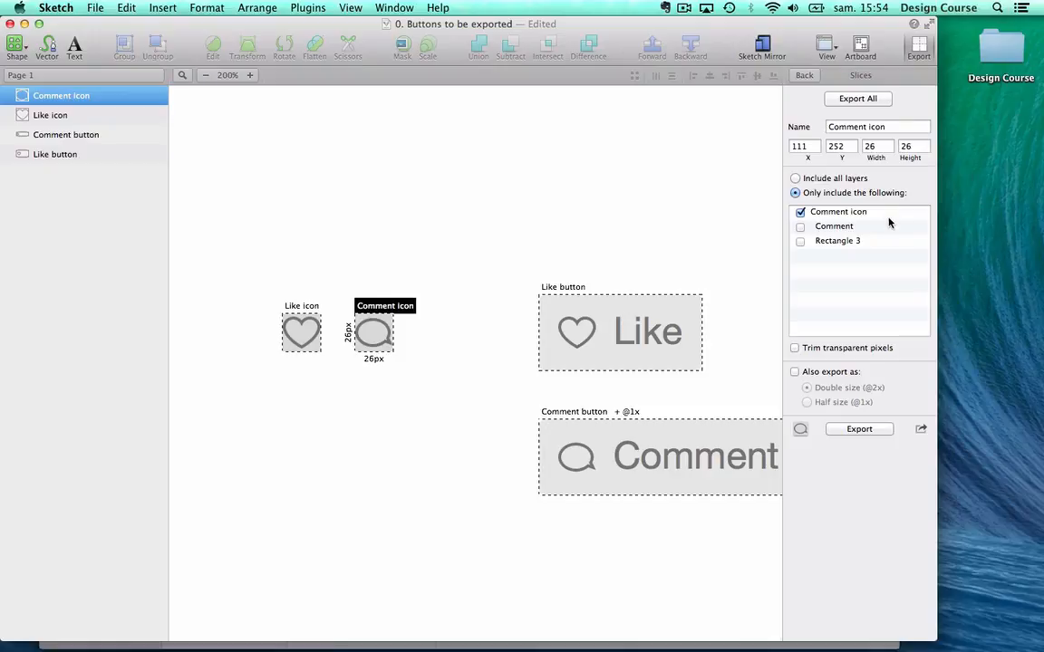
key(Escape)
scroll(594, 232, right, 1)
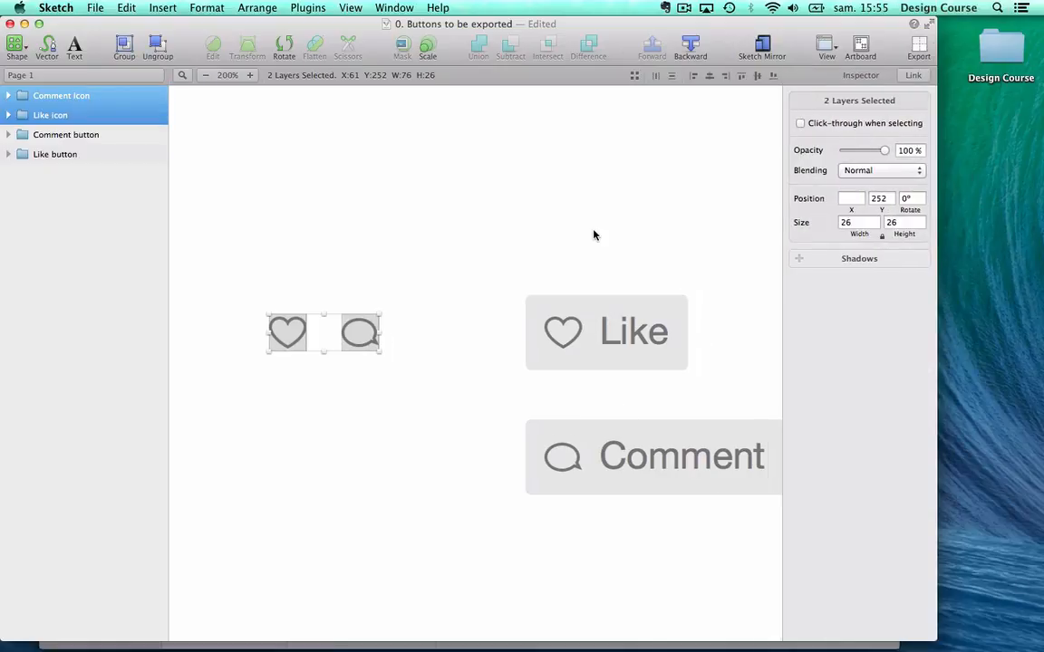
scroll(594, 236, right, 3)
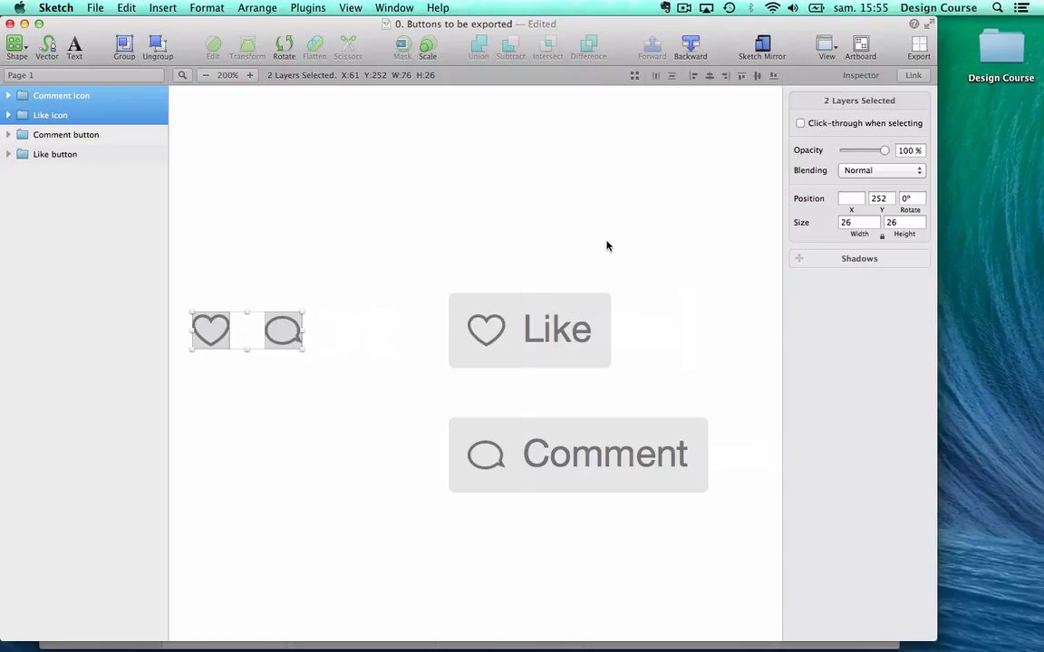
click(302, 504)
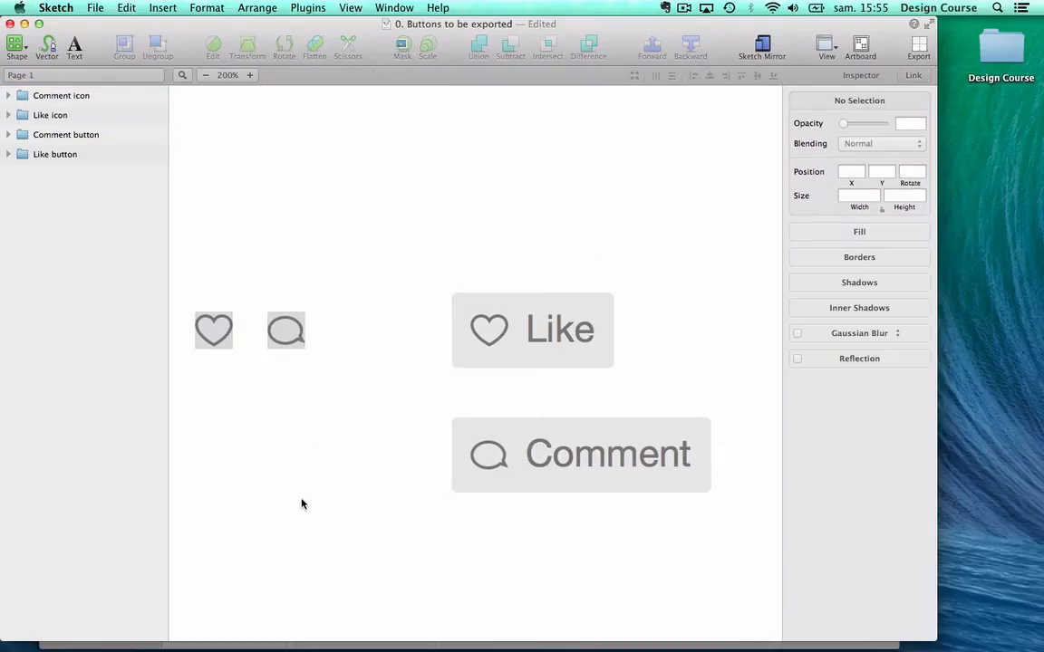
Limit the Comment icon slice to its Comment layer, leaving out the square, and export Comment icon.png to the desktop.
click(917, 49)
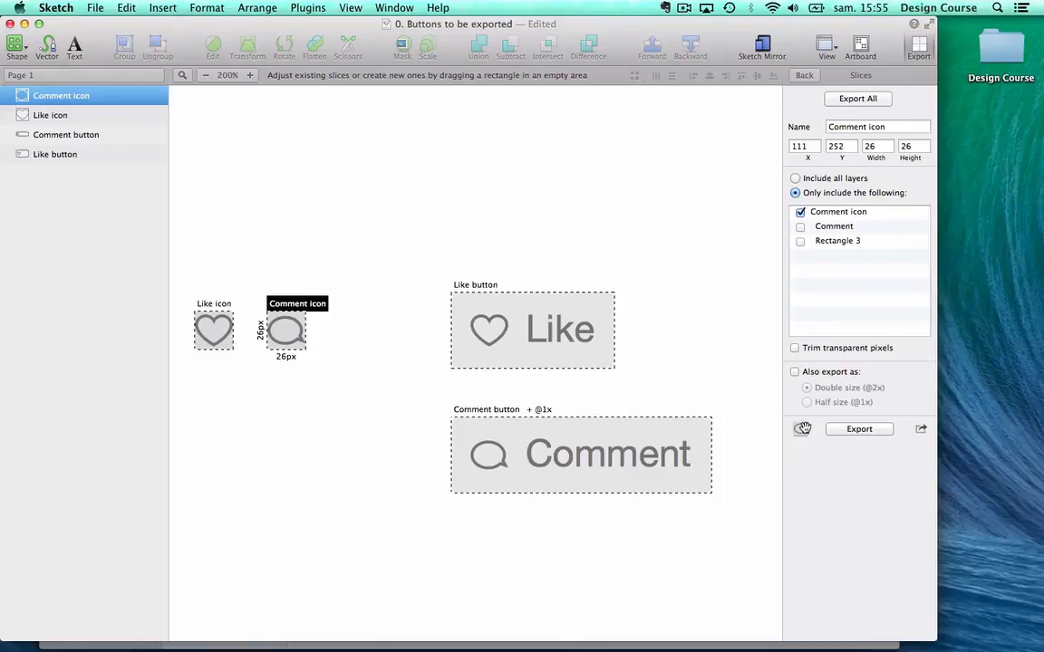
click(800, 211)
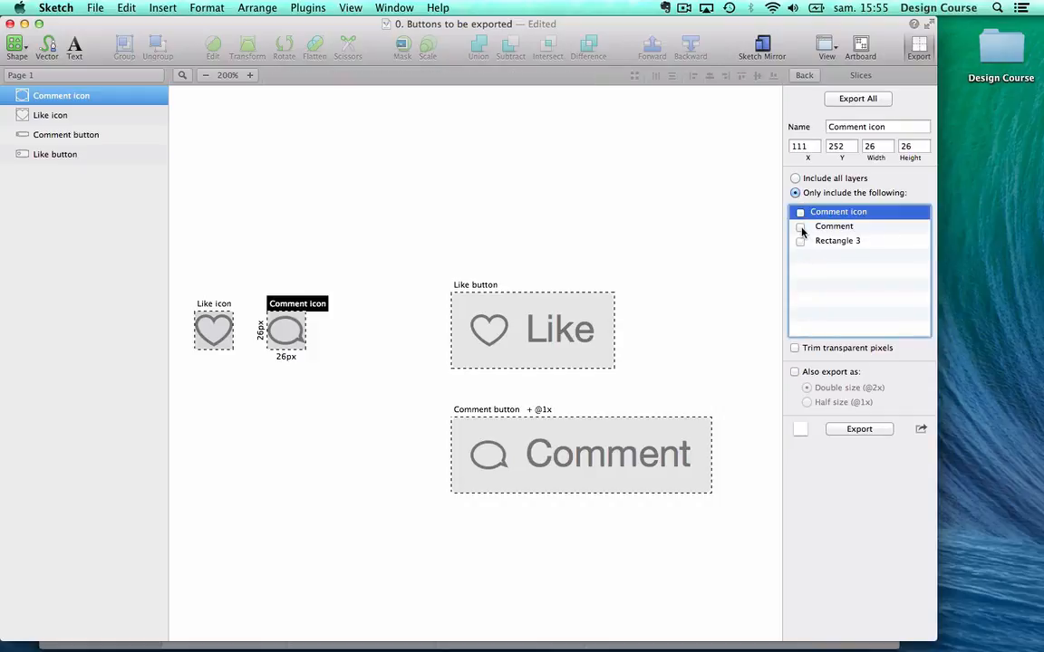
click(801, 227)
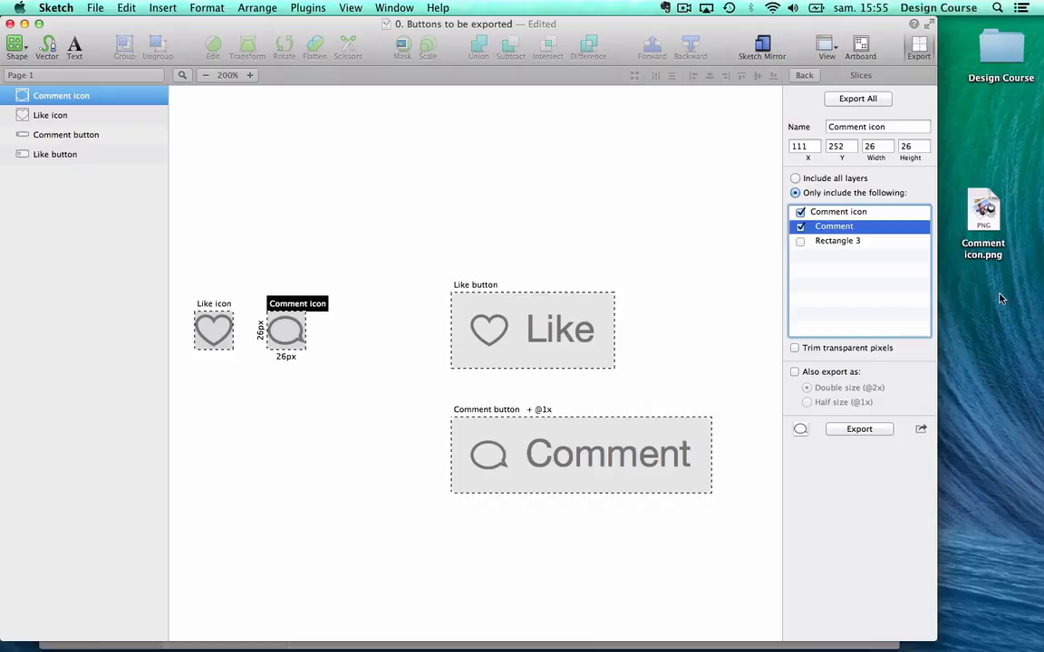
Open the exported Comment icon.png in Preview to check its background, and close it.
double_click(985, 213)
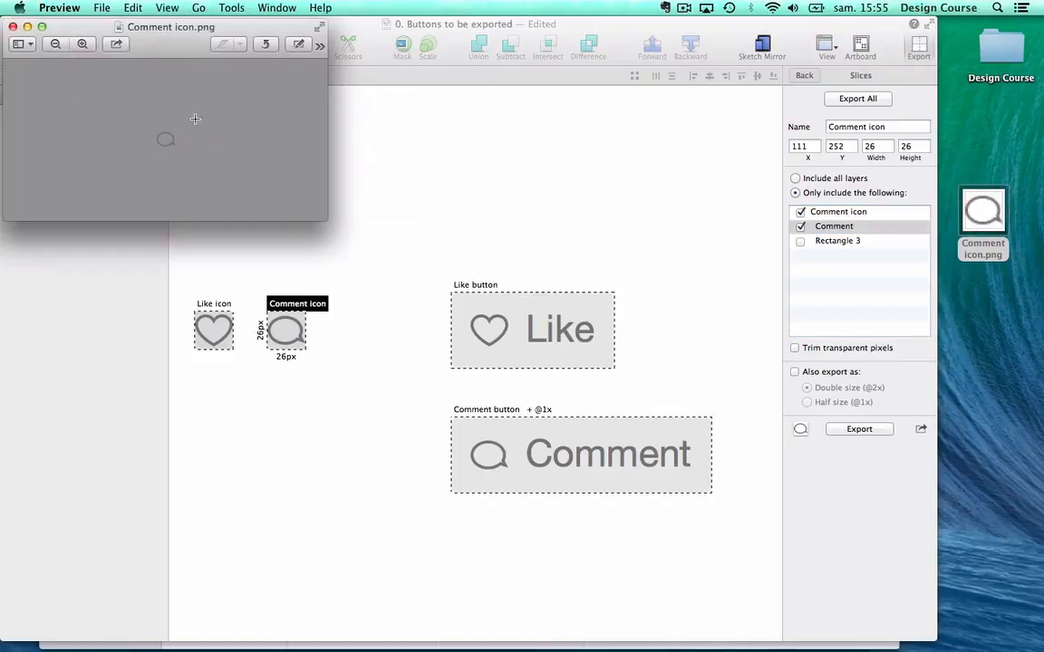
click(12, 27)
click(983, 222)
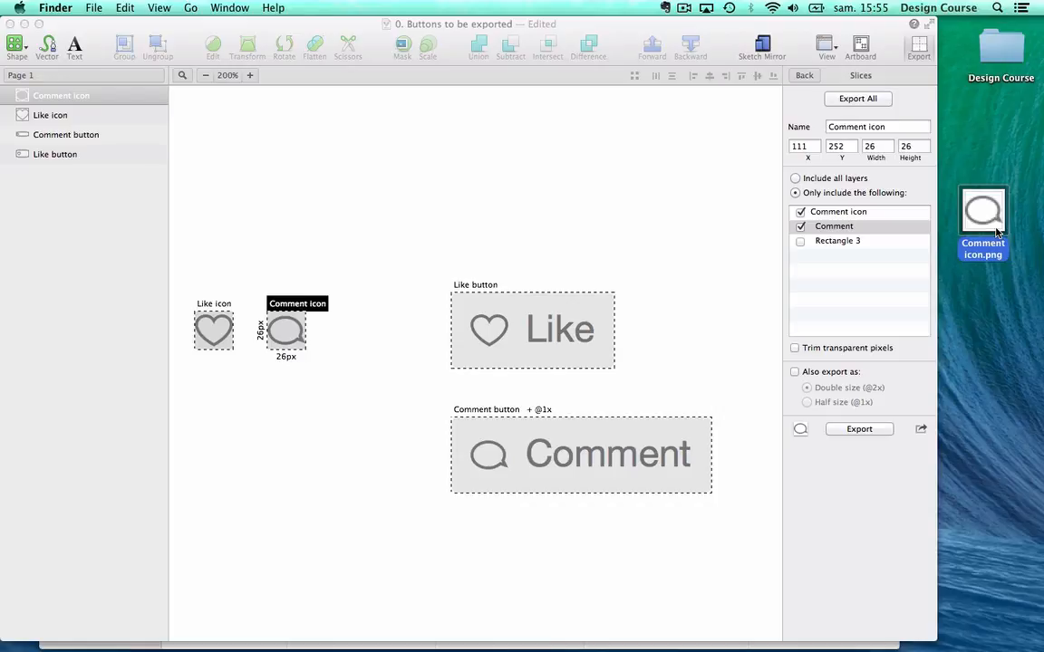
Delete the exported Comment icon.png from the desktop and switch back to Sketch.
key(super+BackSpace)
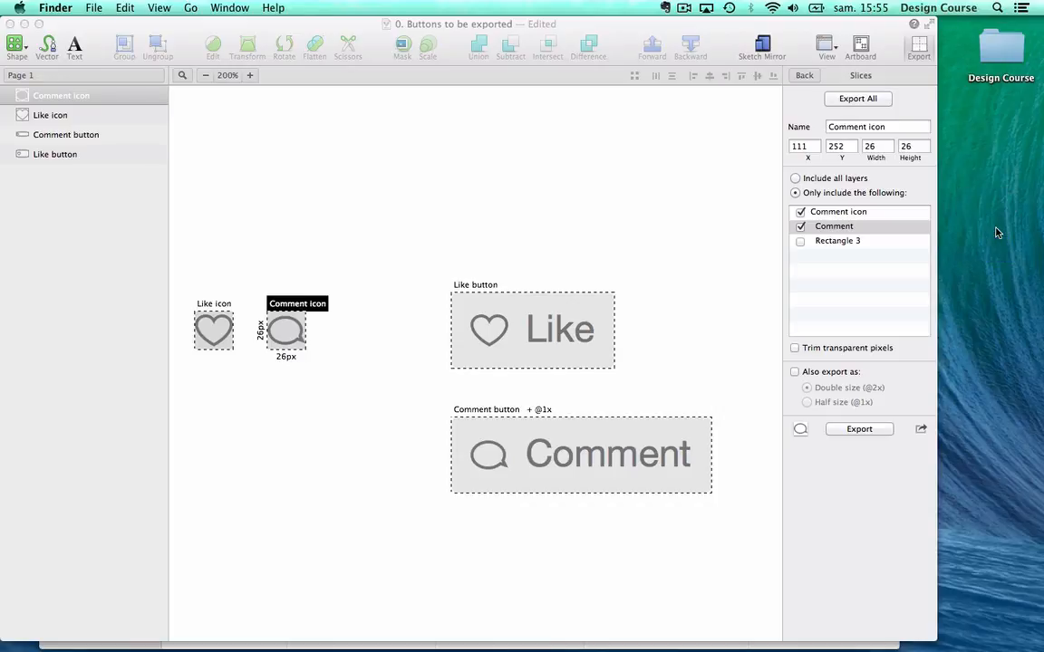
click(648, 221)
scroll(648, 221, right, 2)
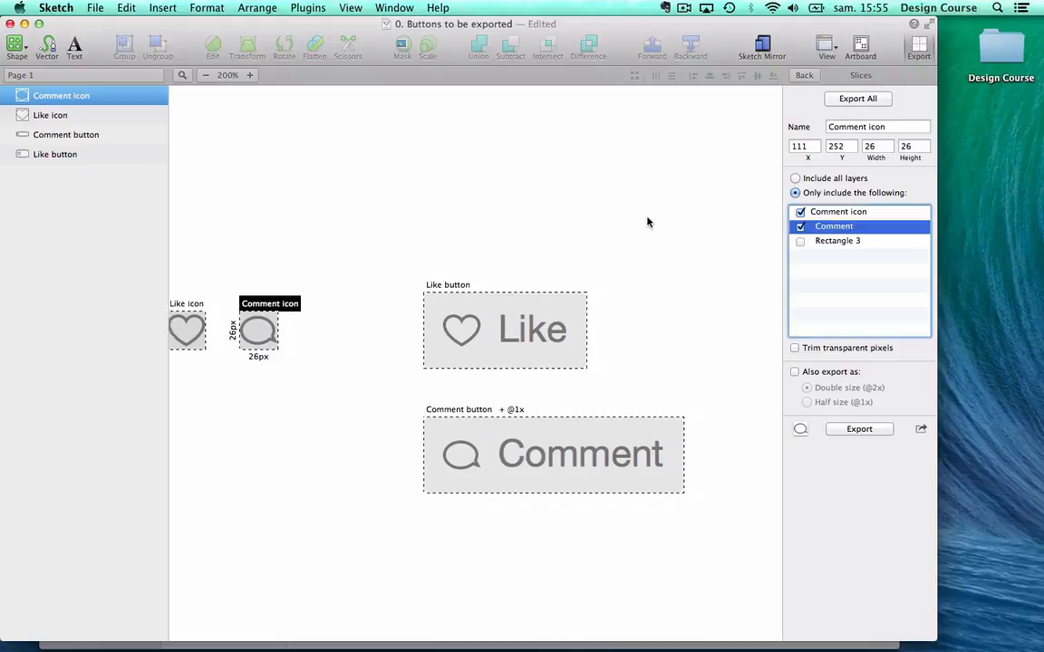
scroll(647, 221, right, 1)
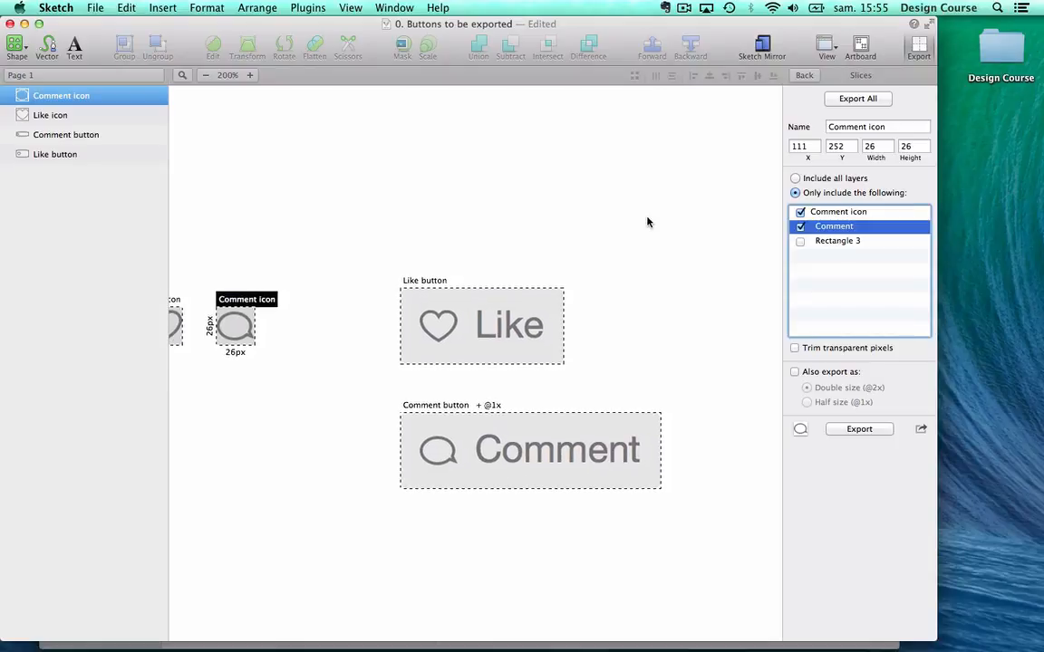
Leave the slices view and delete the Comment button group from the canvas.
click(204, 75)
scroll(421, 185, right, 2)
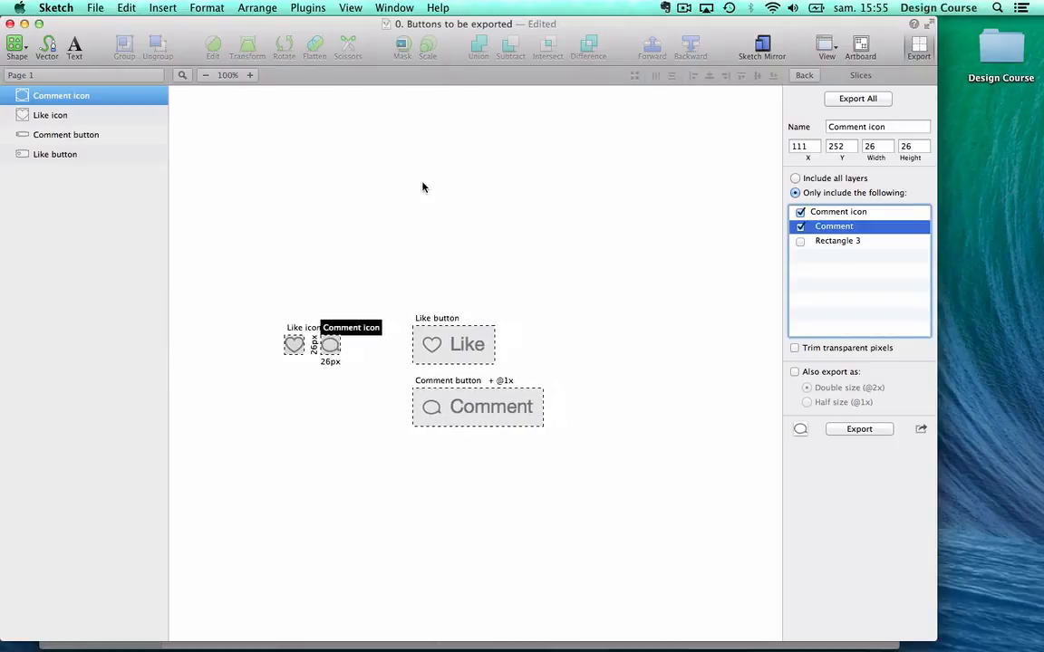
key(Escape)
click(506, 419)
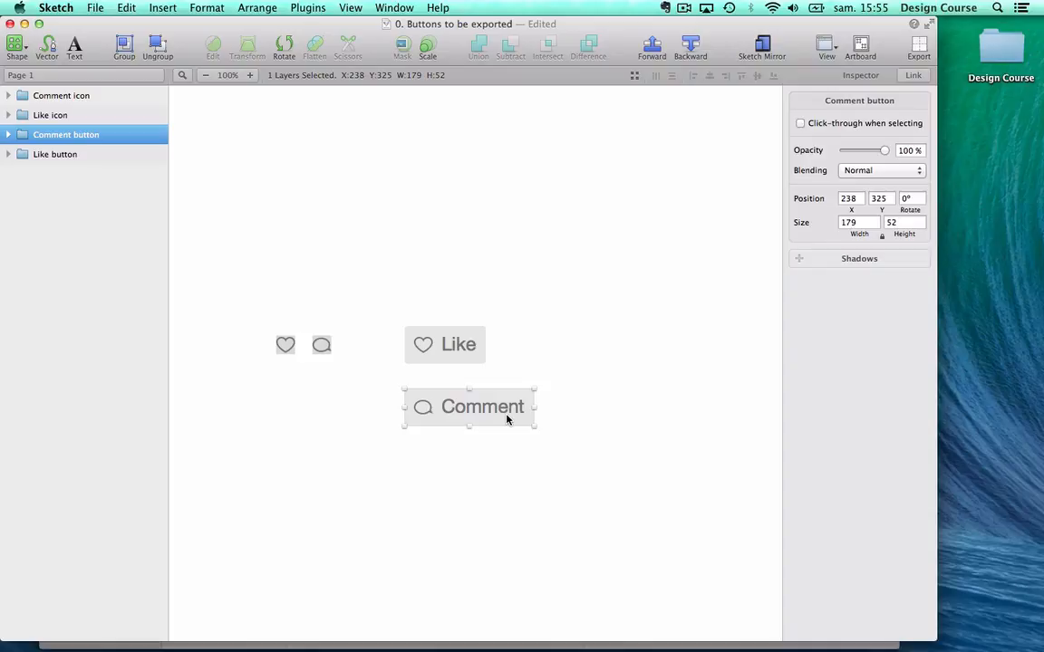
key(Delete)
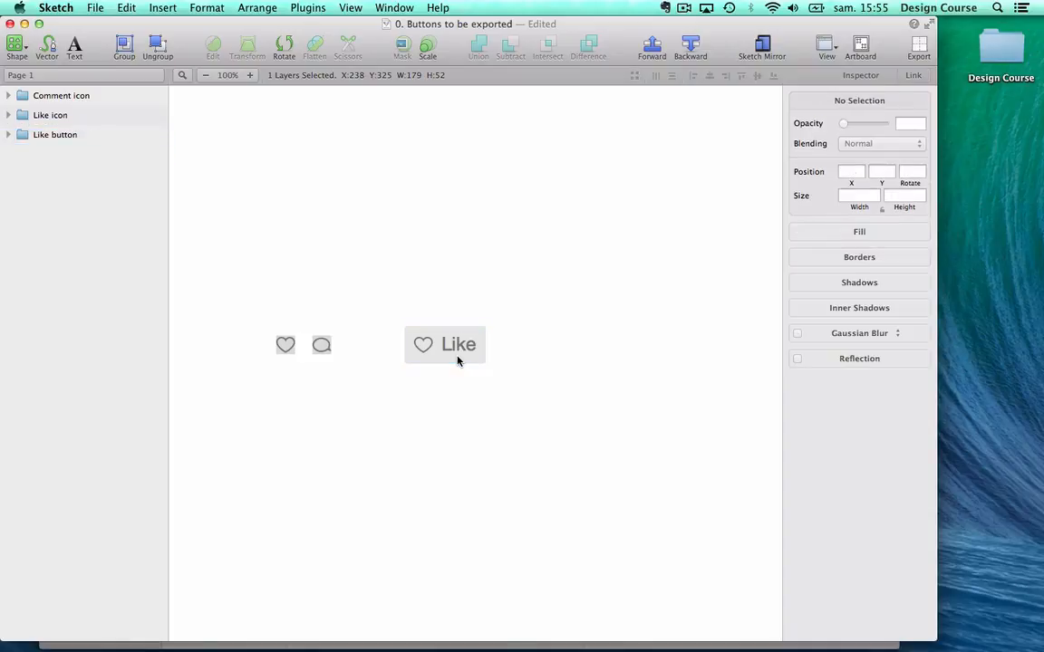
Check the Like label's typeface, size and text color inside the Like button, and copy its hex color value.
scroll(501, 445, right, 2)
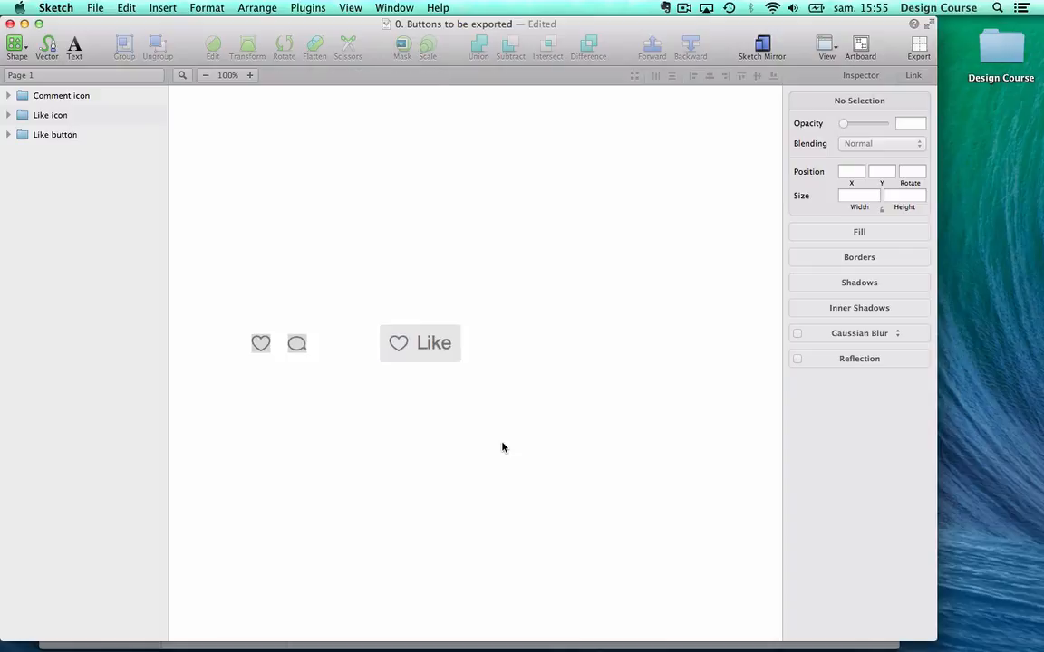
double_click(434, 347)
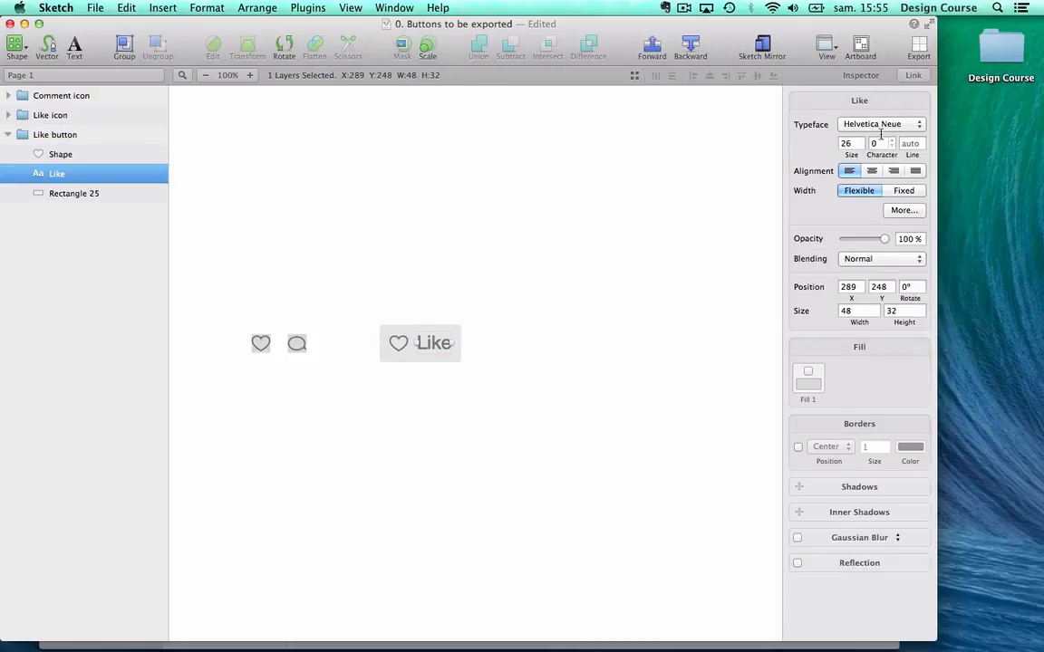
click(904, 209)
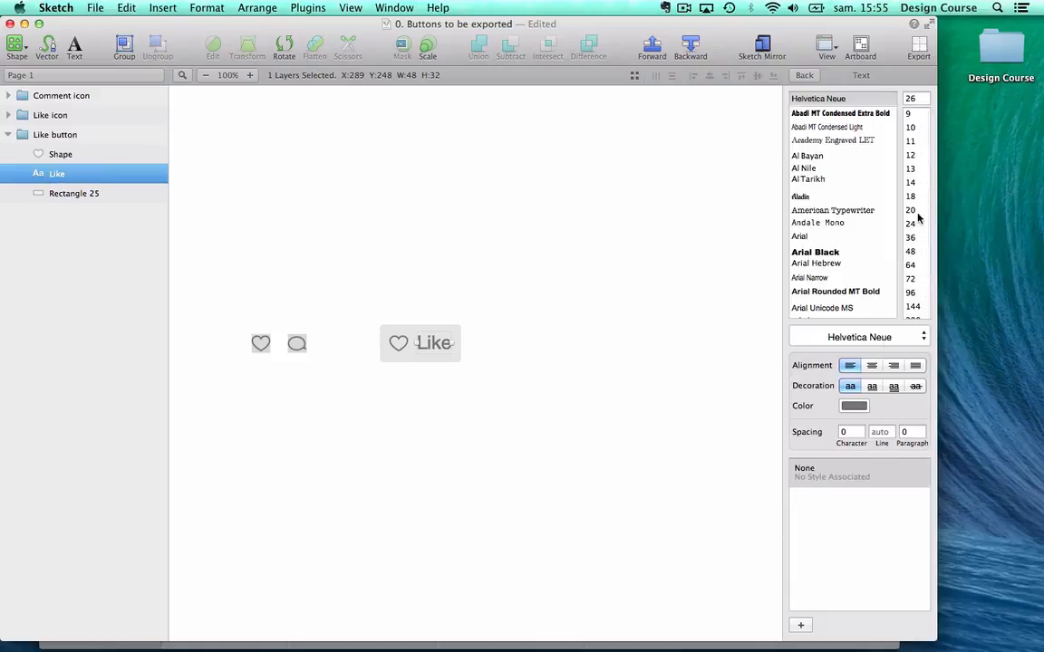
click(914, 99)
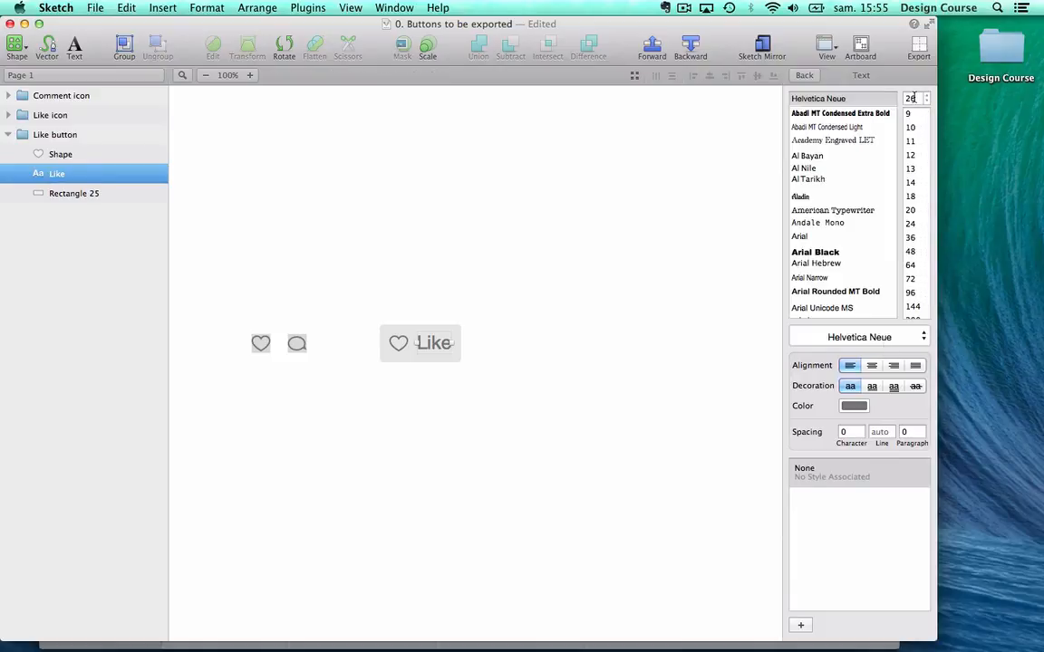
click(854, 406)
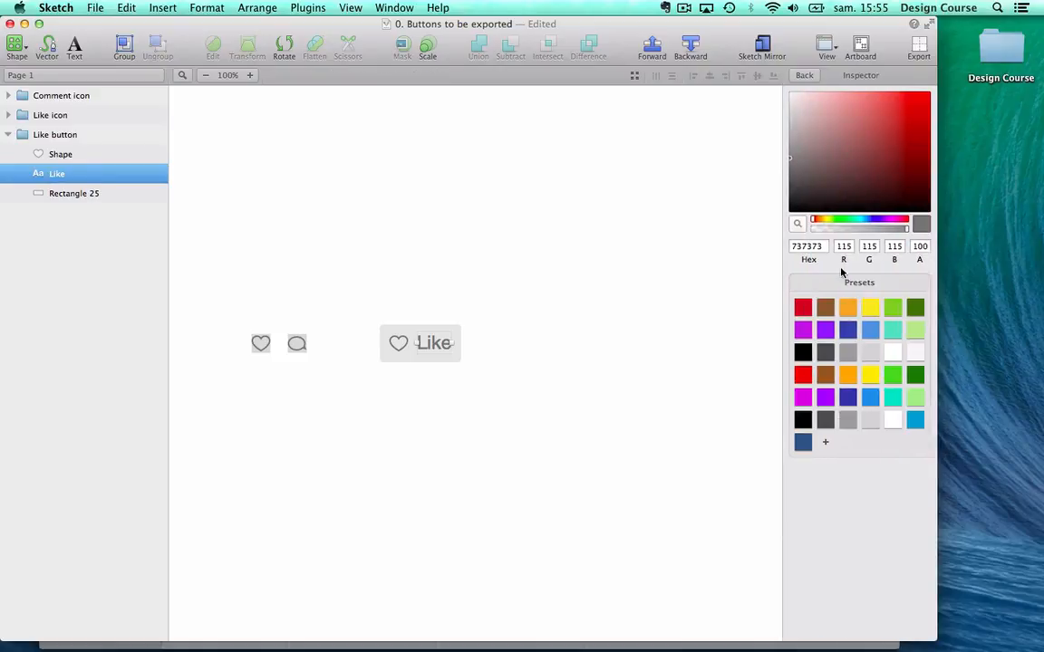
click(807, 245)
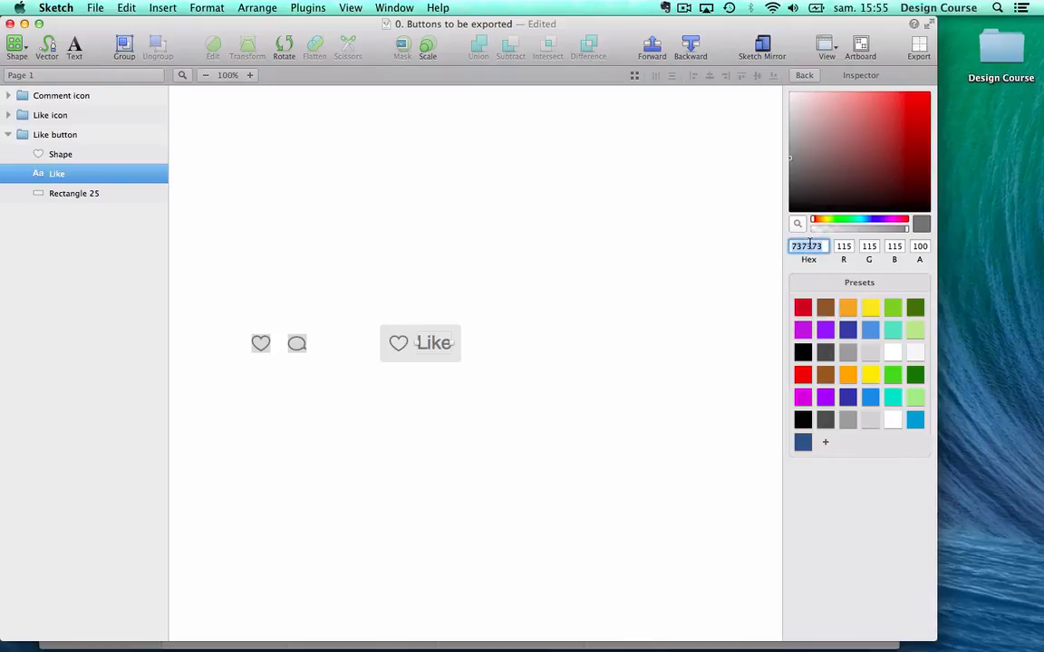
key(super+c)
click(632, 297)
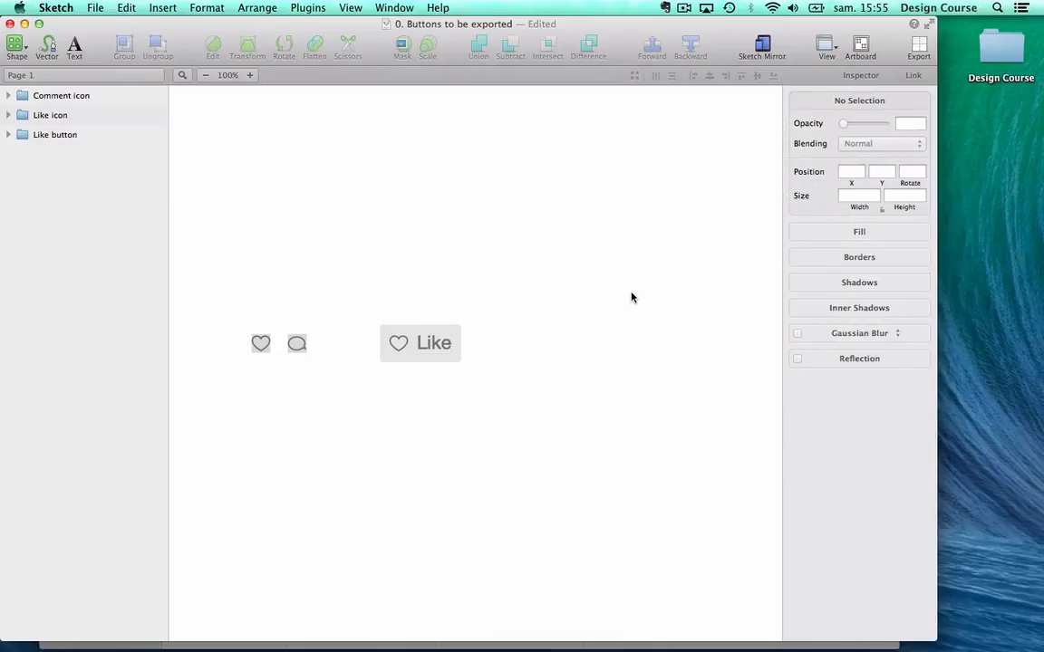
Add a text note beside the Like button reading "Text: Helvetica Neue, 26px, #737373".
key(t)
click(504, 345)
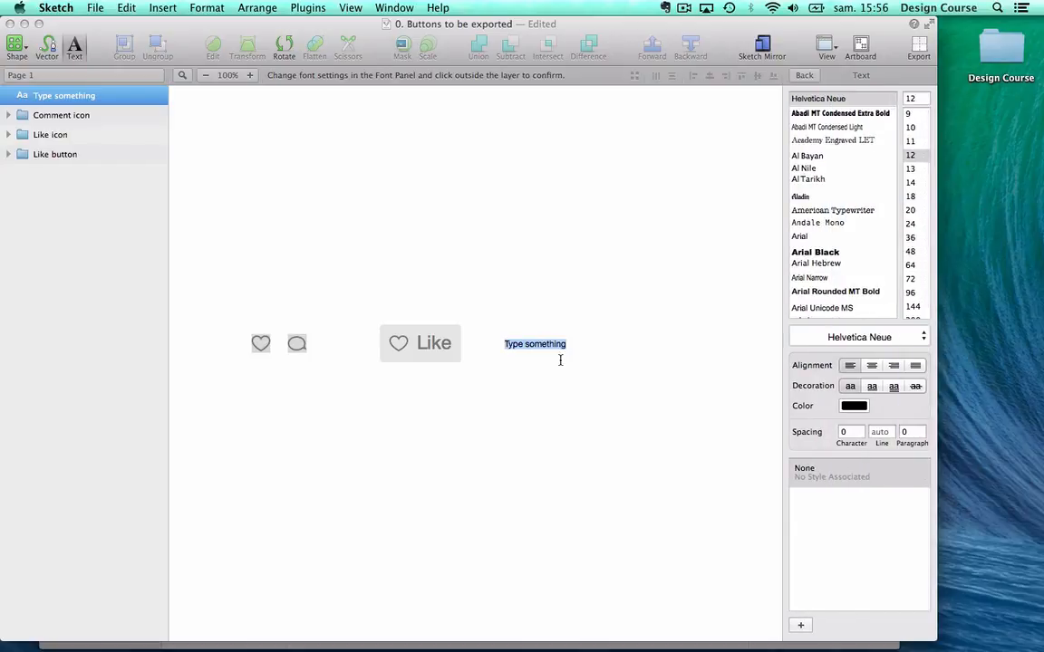
text(Text: Helvetica Neue, 26px, #)
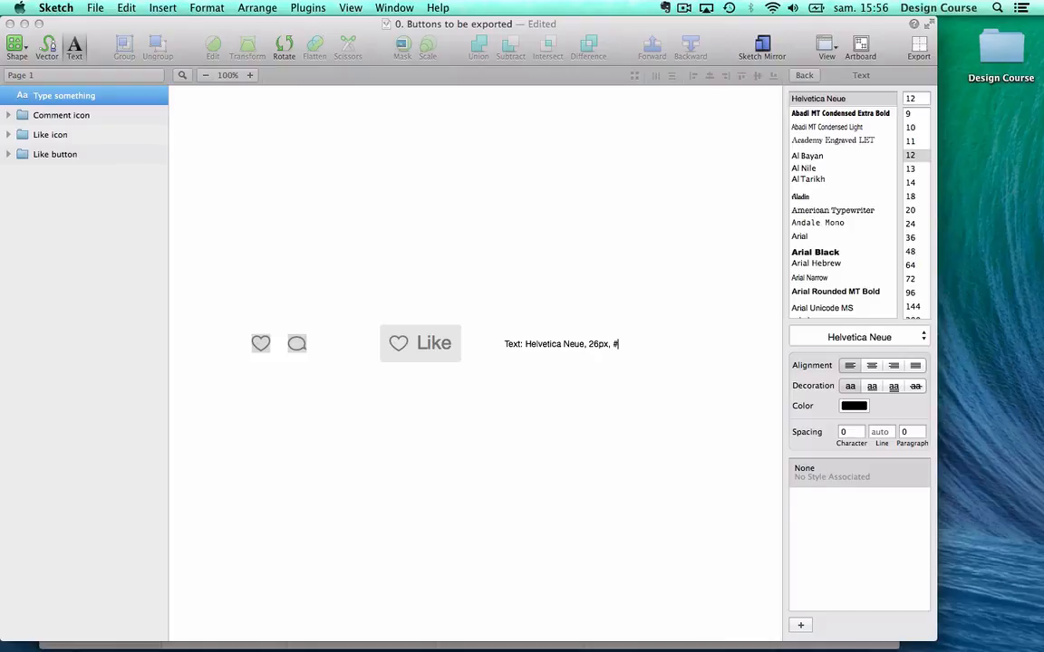
text(737373)
Set the whole note to size 18 in Helvetica Neue Thin and finish editing it.
triple_click(589, 341)
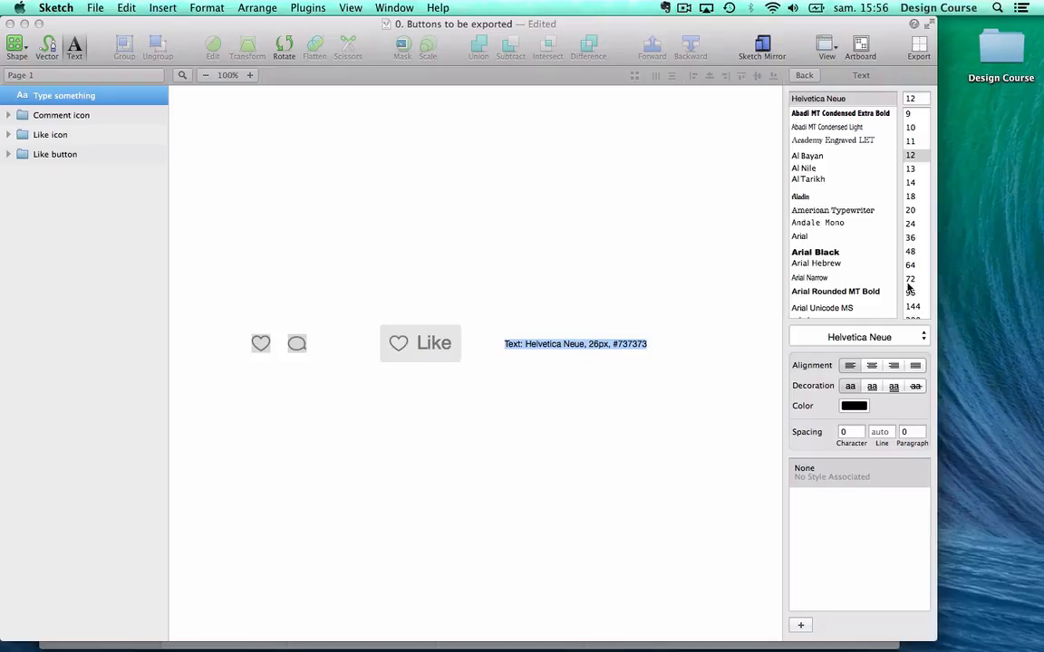
click(914, 186)
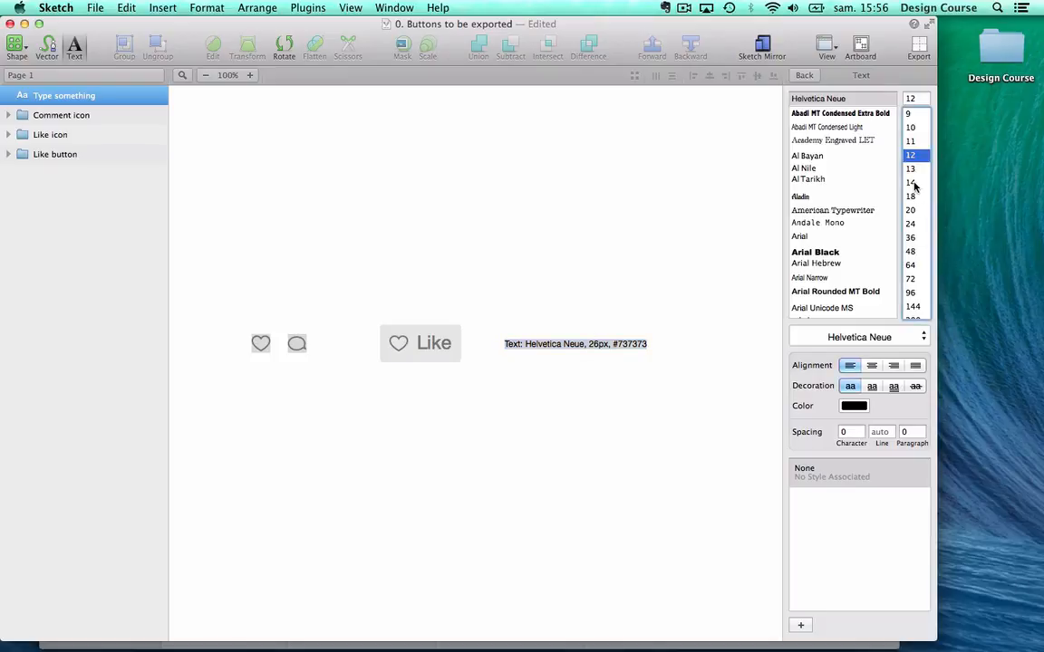
click(914, 183)
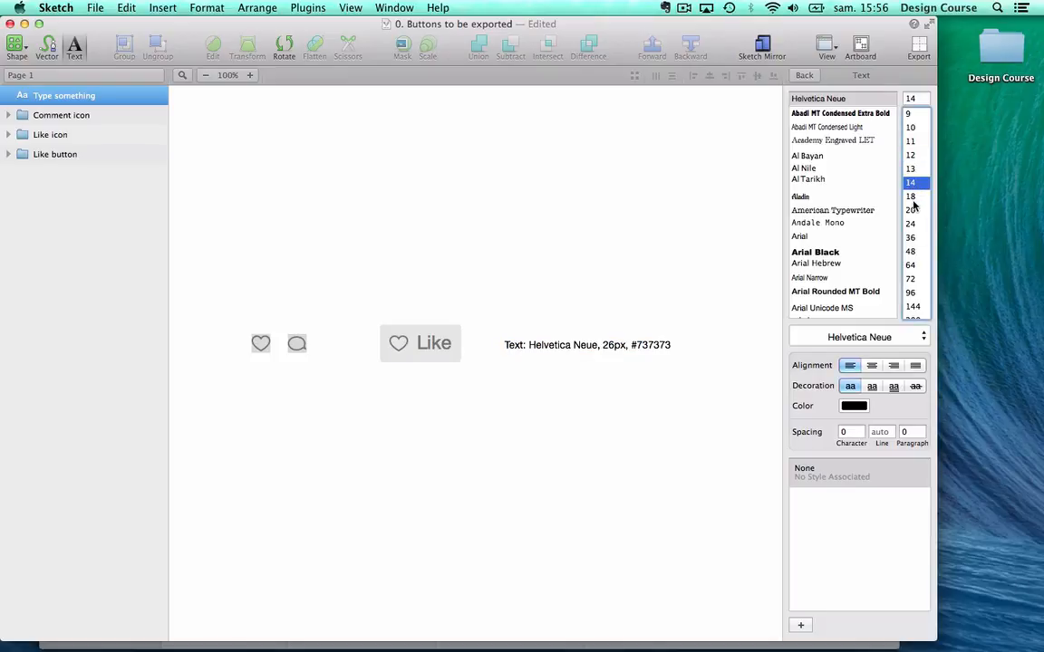
click(913, 197)
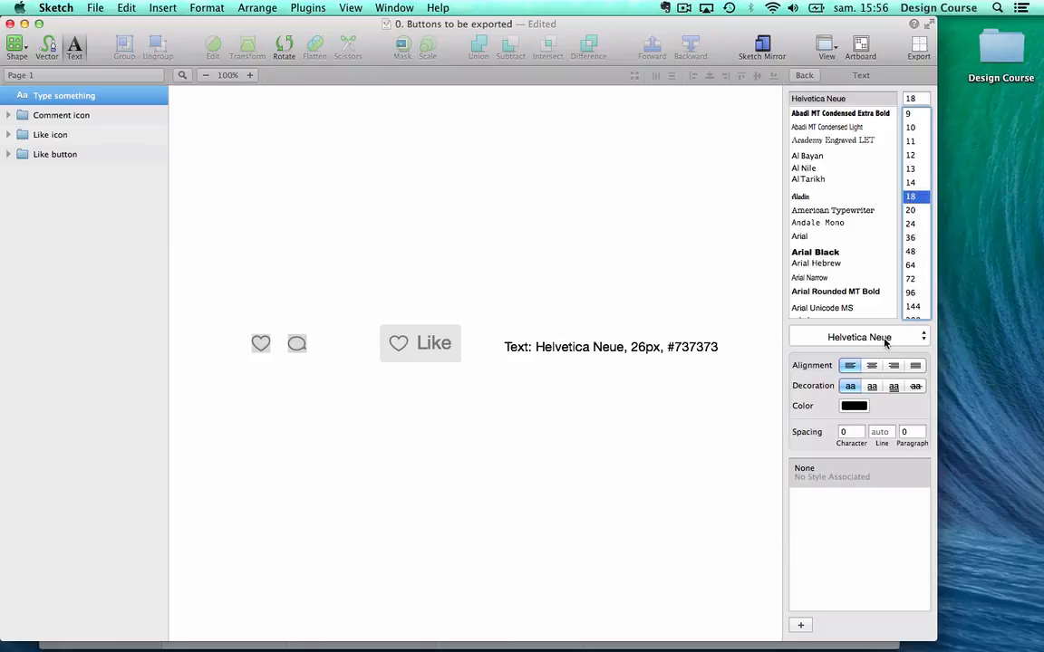
click(889, 336)
click(872, 381)
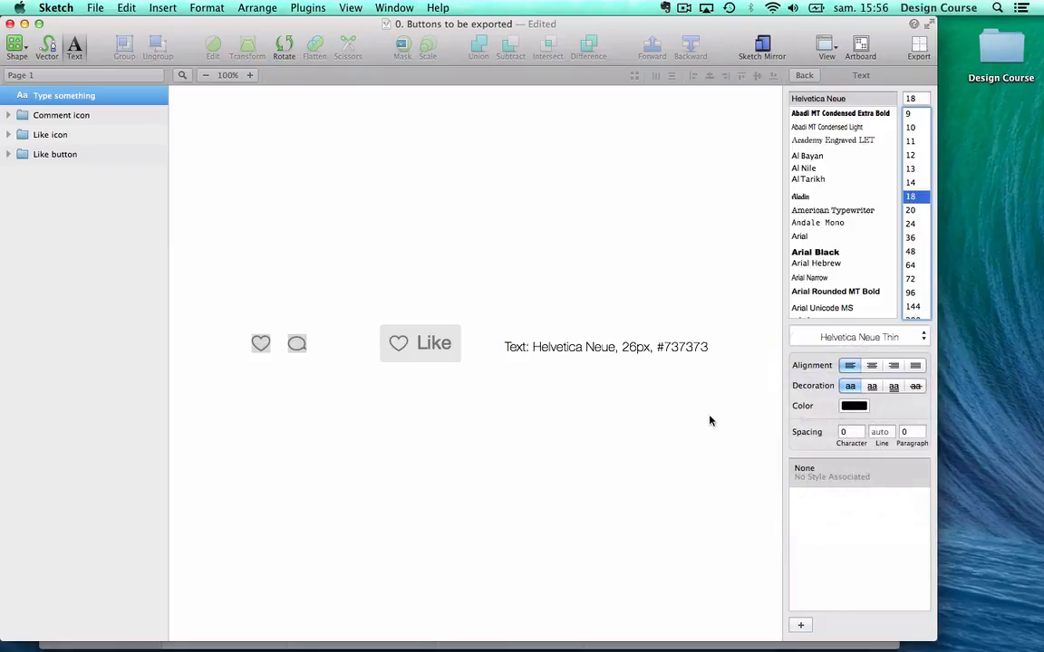
click(566, 408)
Move the text note up 20 px, level with the top edge of the Like button.
click(556, 345)
key(shift+Up)
key(shift+Up)
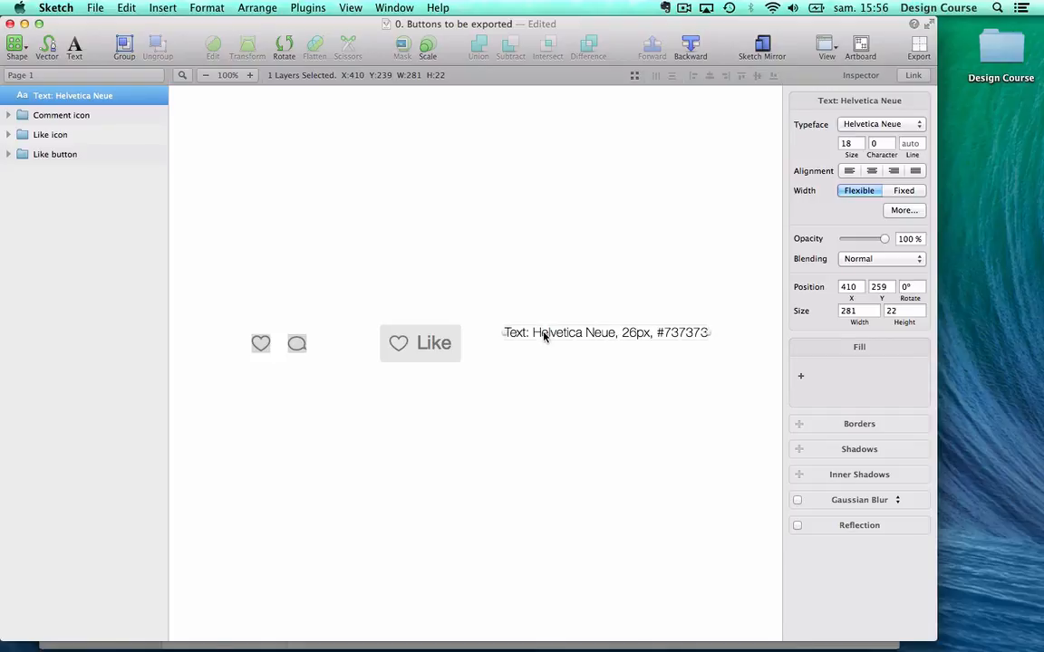
double_click(543, 333)
text(737373)
key(super+z)
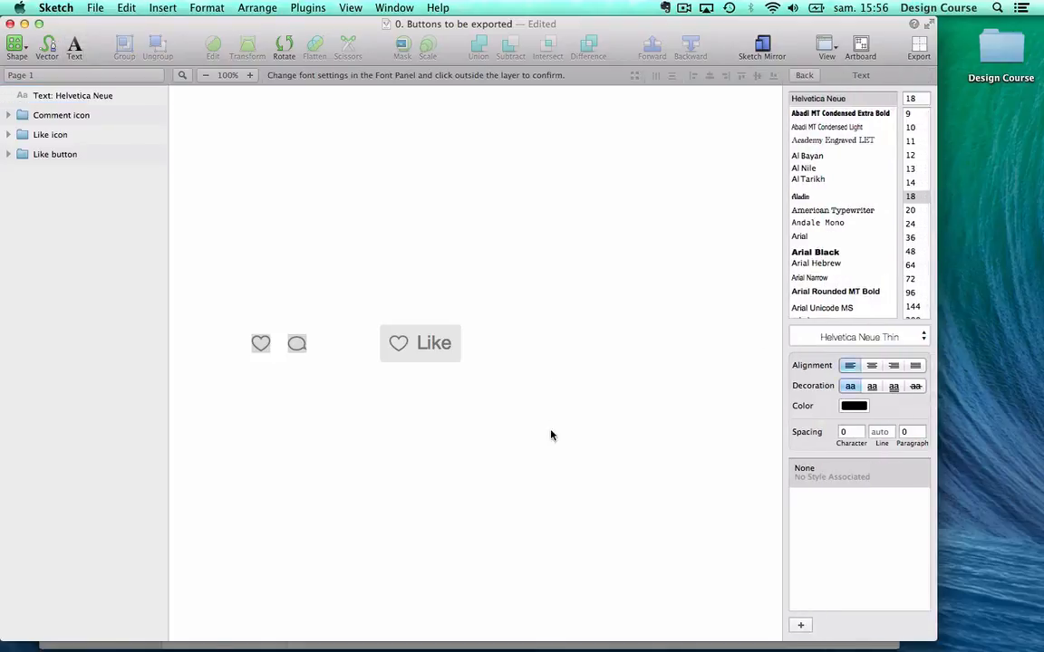
click(547, 335)
key(super+z)
Duplicate the text note and move the copy directly below the original.
key(super+d)
key(shift+Down)
key(shift+Down)
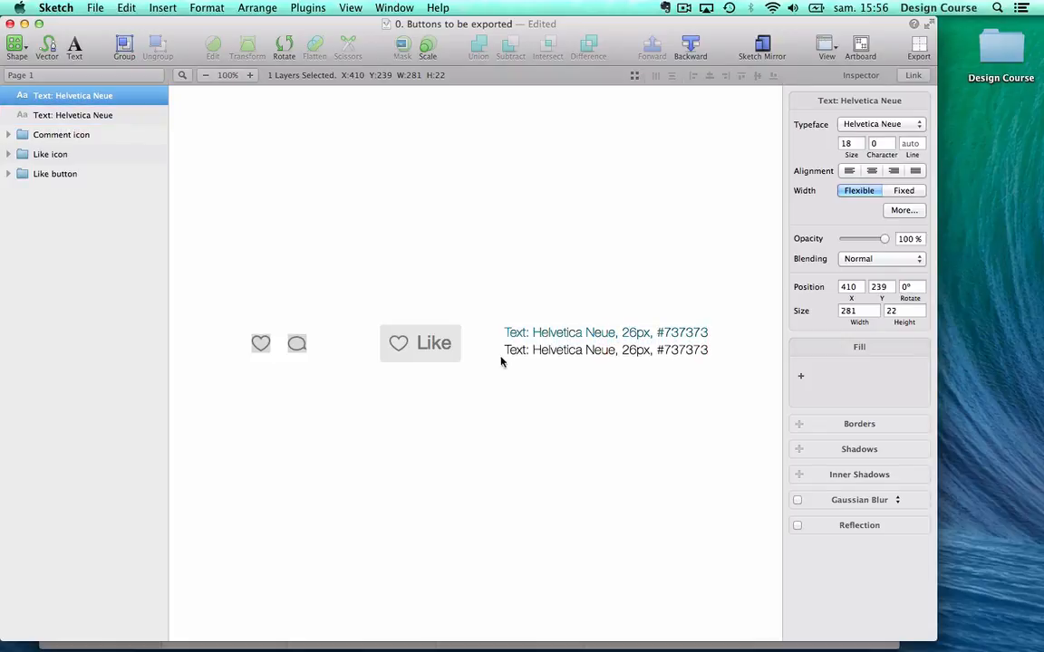
Check the Like button's height and its background rectangle's corner radius and fill color hex value.
click(453, 355)
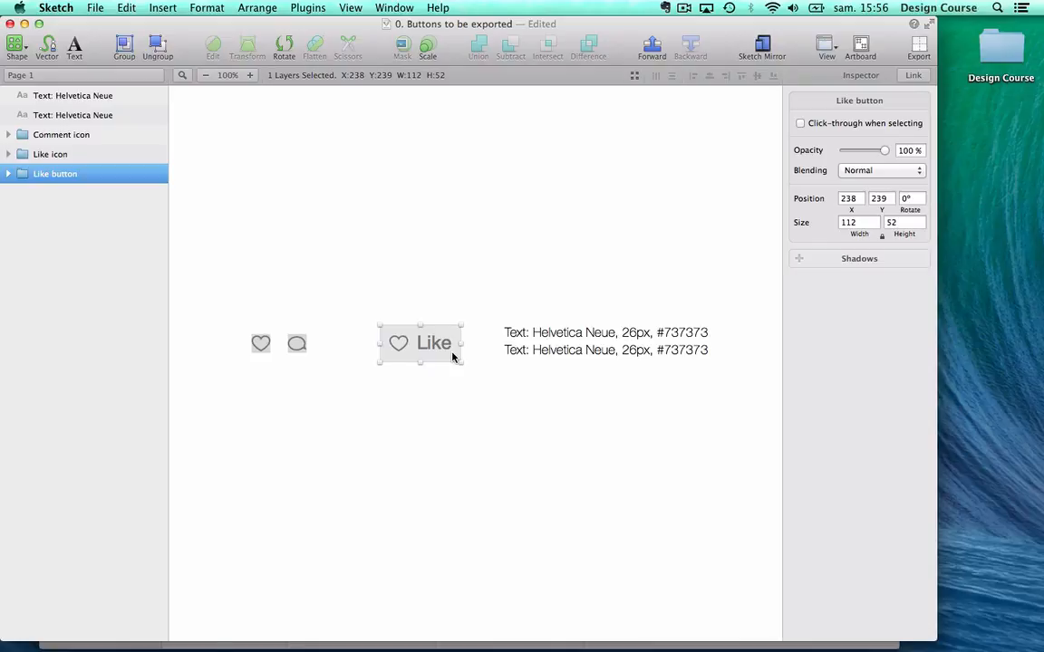
click(895, 222)
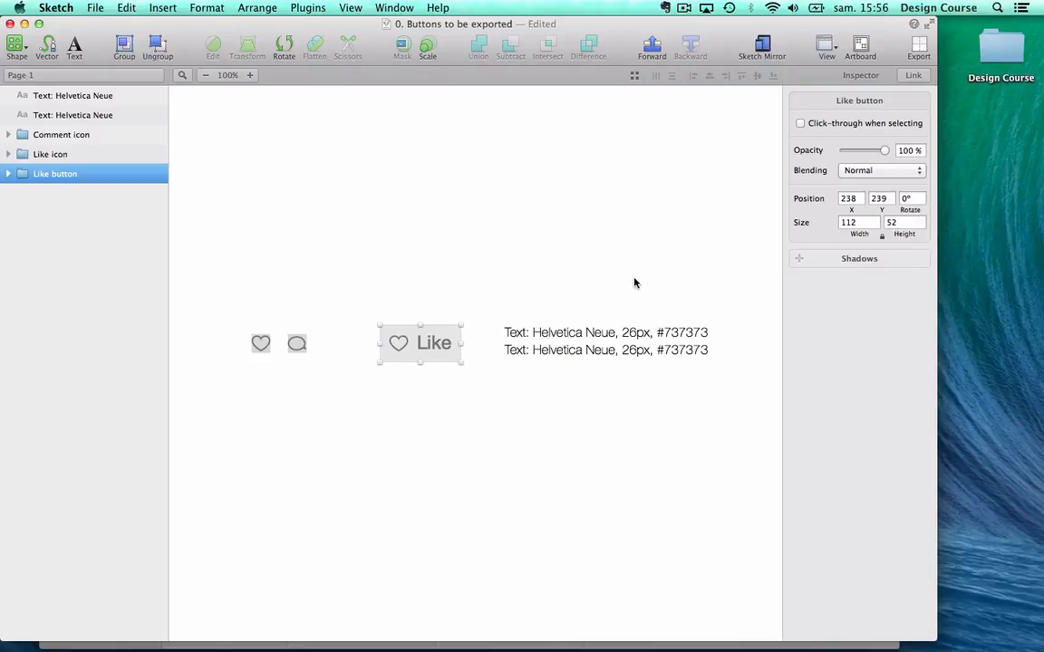
click(455, 306)
double_click(448, 339)
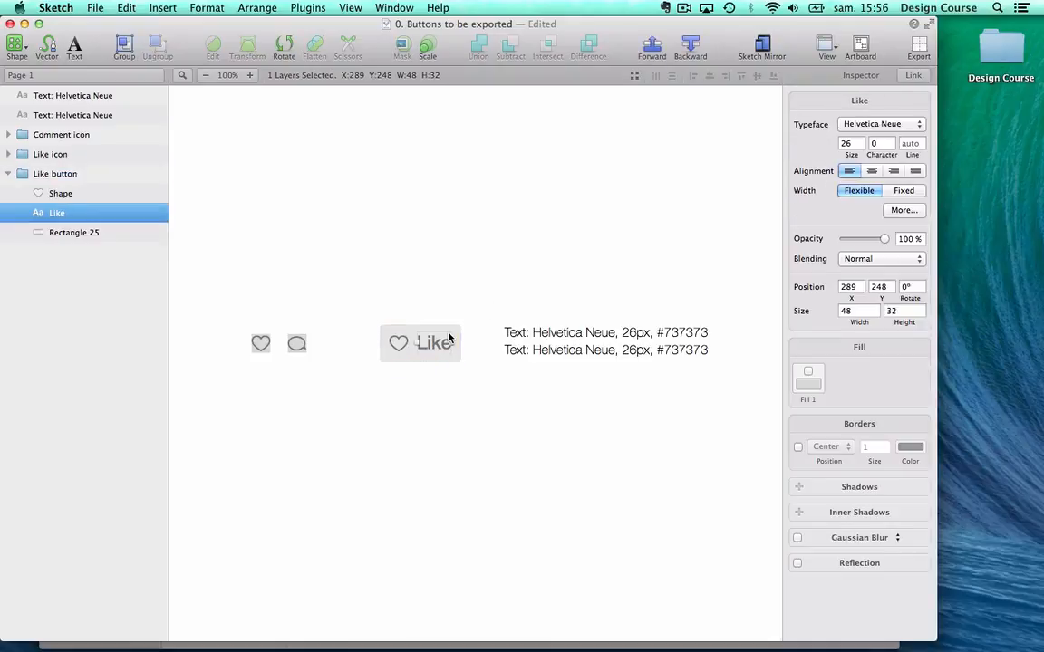
click(457, 340)
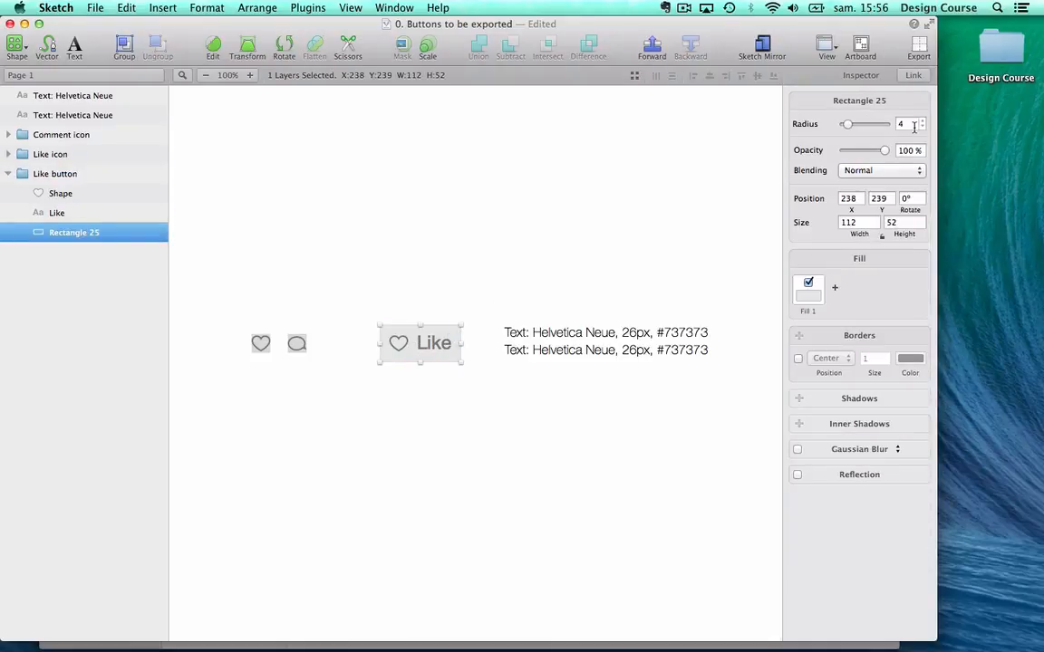
click(807, 286)
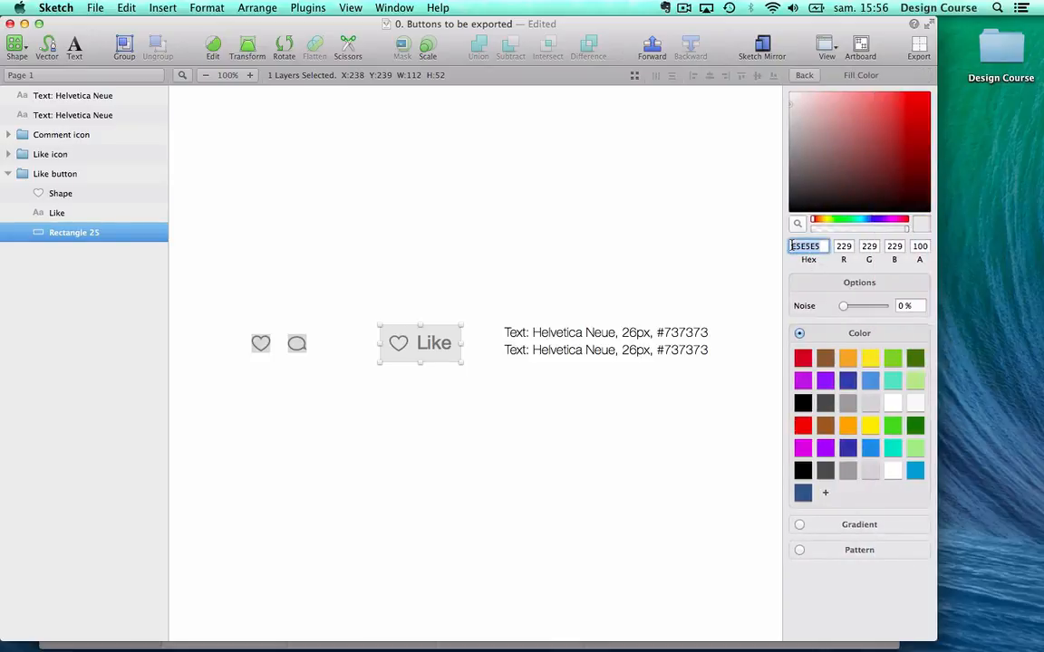
click(648, 426)
Replace the word "Text" with "Button" in the lower note.
click(534, 358)
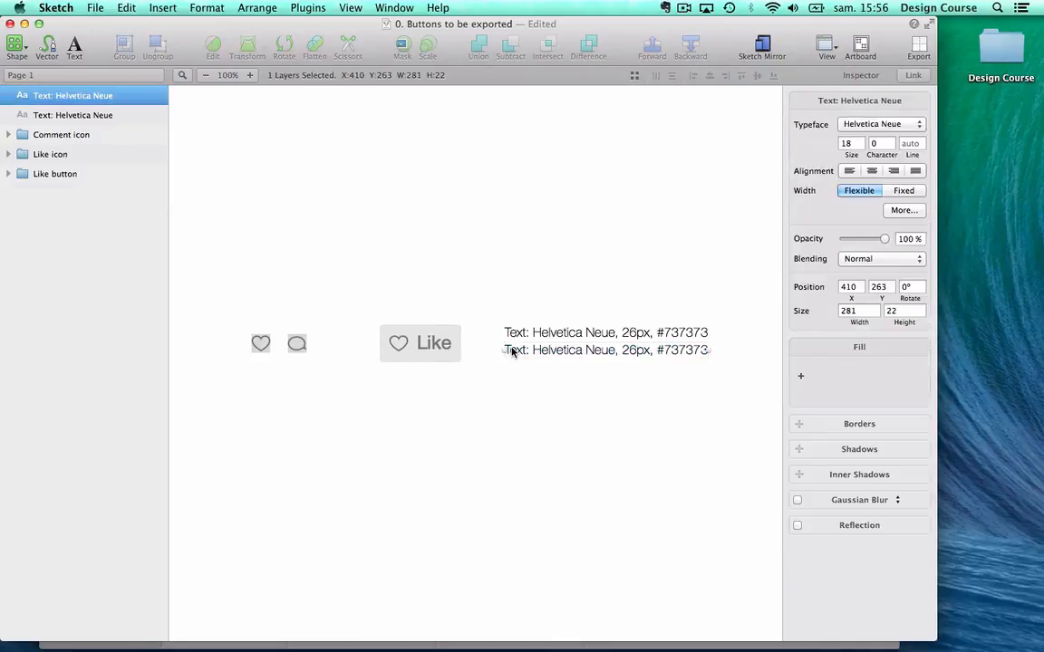
double_click(516, 350)
text(Button)
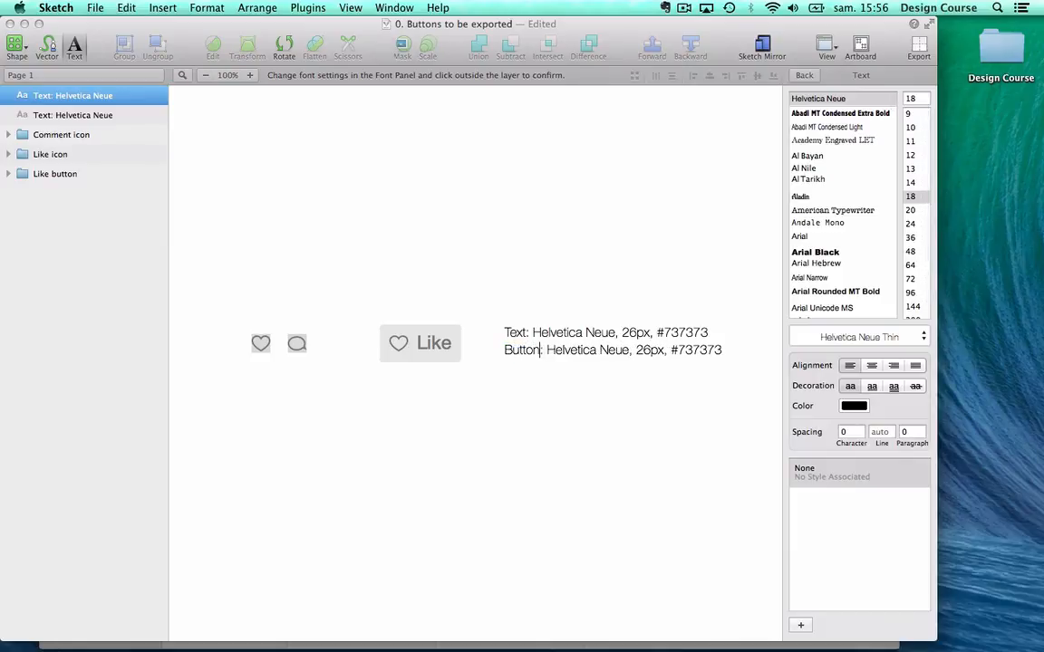
Replace "Helvetica Neue" in the Button note with "Height 52px".
key(shift+Right)
key(shift+Right)
key(shift+Right)
key(shift+Right)
key(shift+Right)
key(shift+Right)
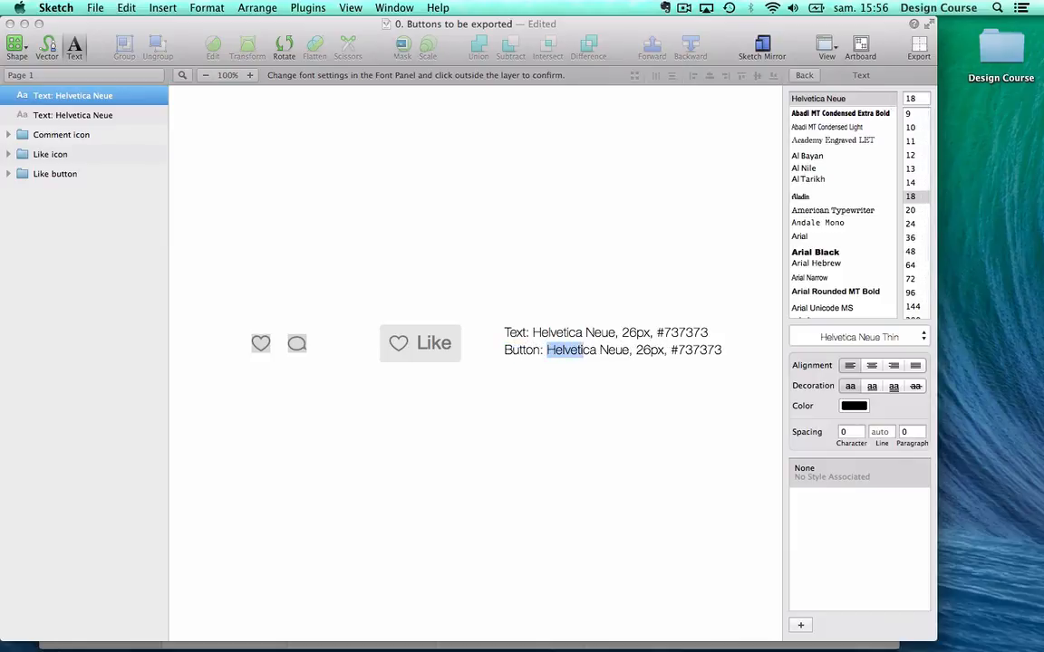
key(shift+Right)
key(shift+Right)
key(shift+Right)
key(shift+Right)
key(shift+Right)
key(shift+Right)
text(Height)
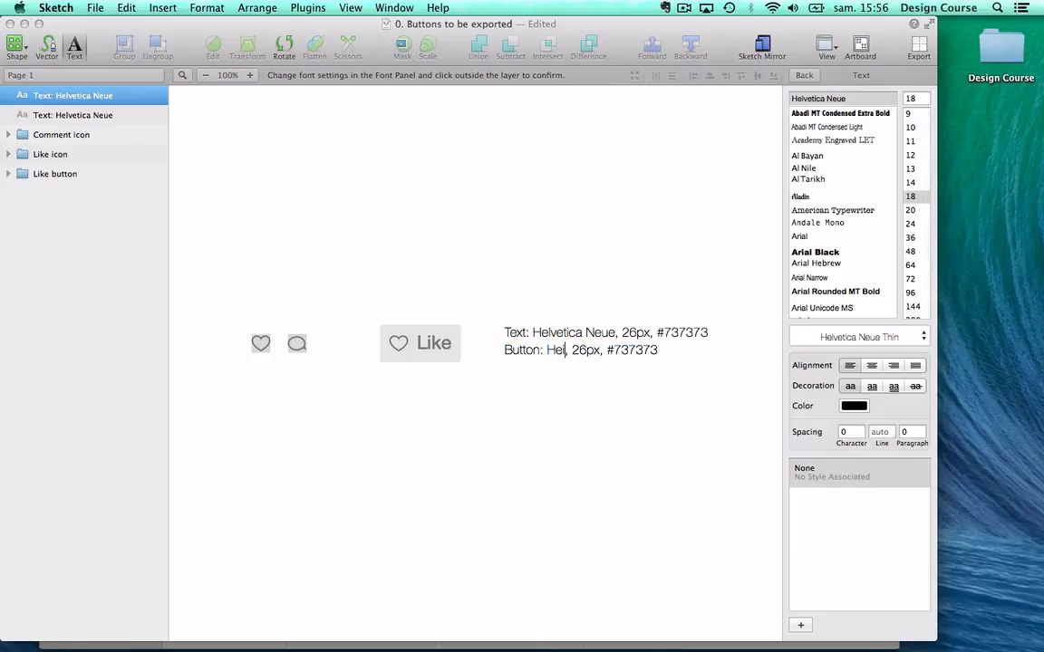
text( 52px)
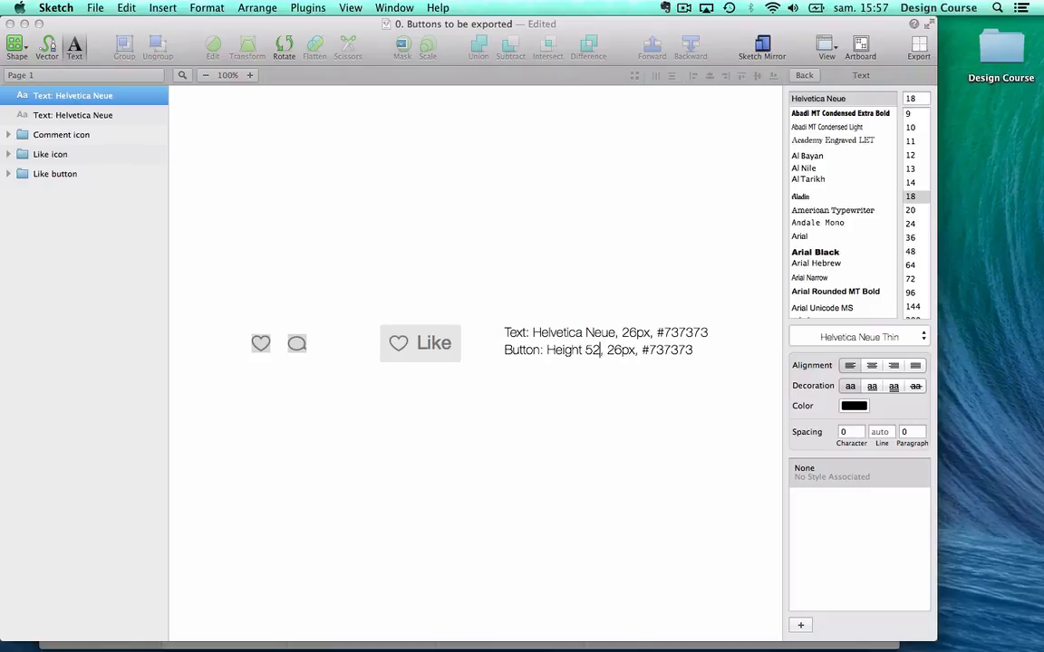
Replace "26px" in the Button note with "Radius 4".
key(shift+Right)
key(shift+Right)
key(shift+Right)
key(shift+Right)
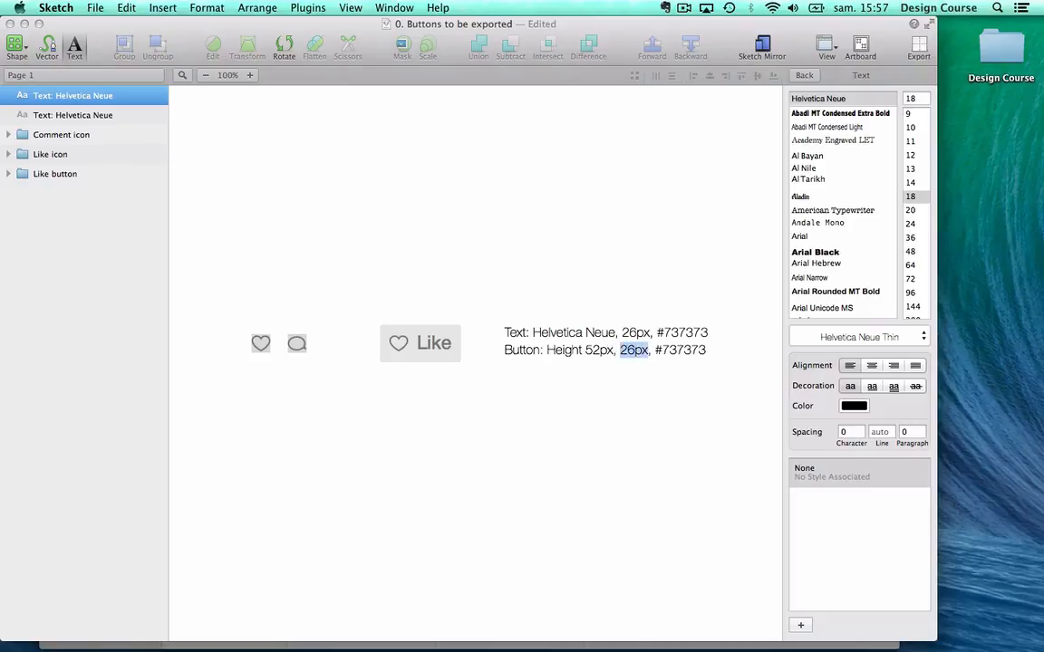
text(Radius 4)
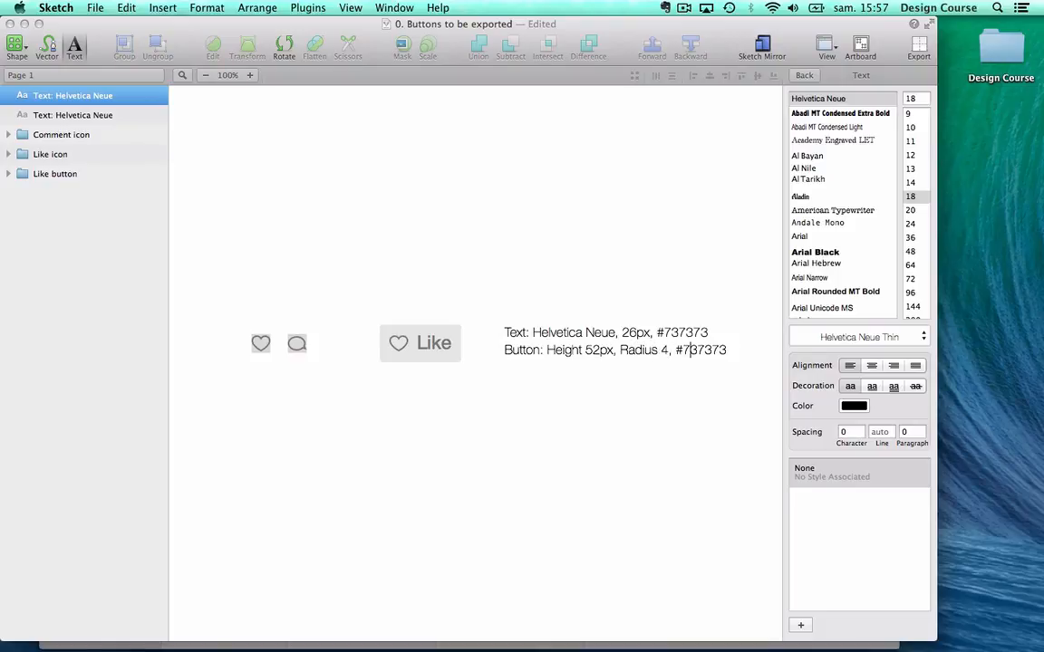
Replace the color code in the Button note with #E5E5E5.
key(Left)
key(alt+shift+Right)
text(E5E5E5)
click(625, 462)
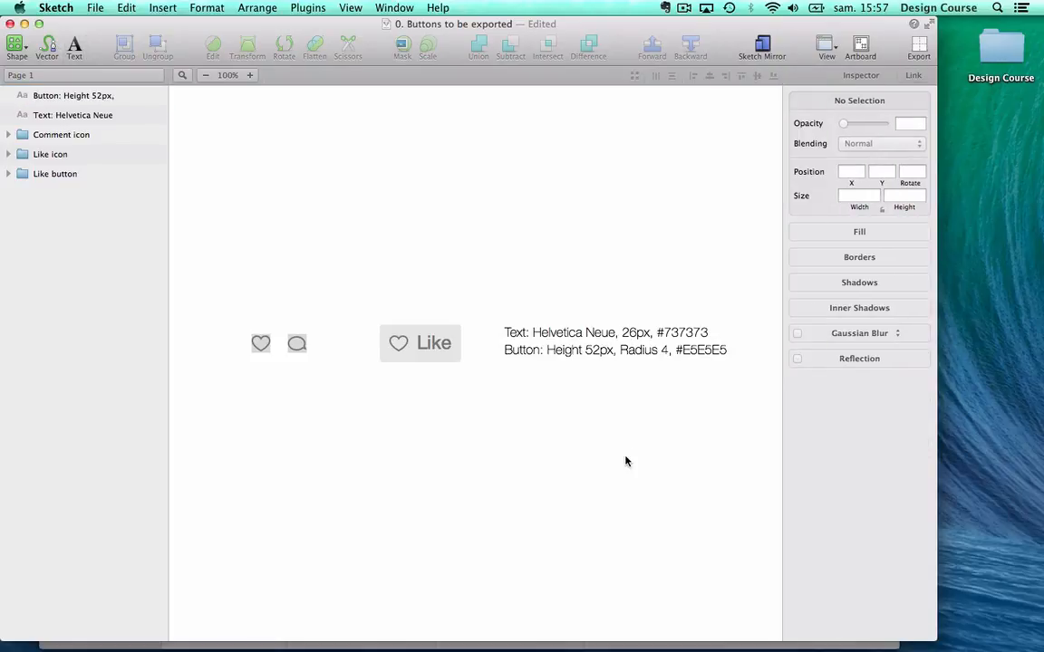
Duplicate the Like button group and move the copy directly below the original.
click(430, 352)
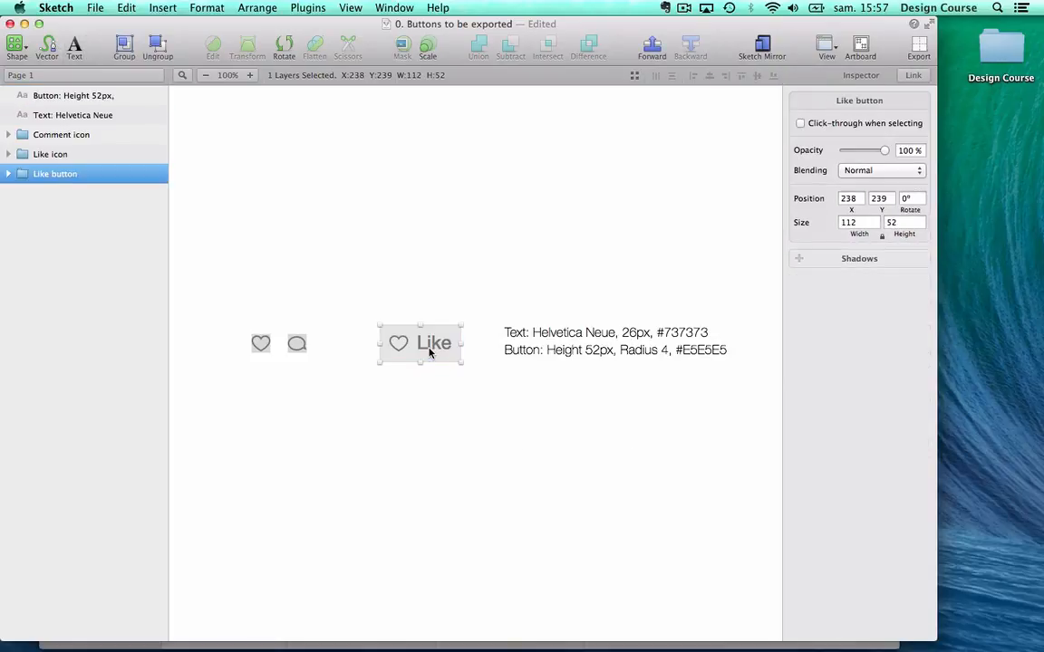
click(81, 158)
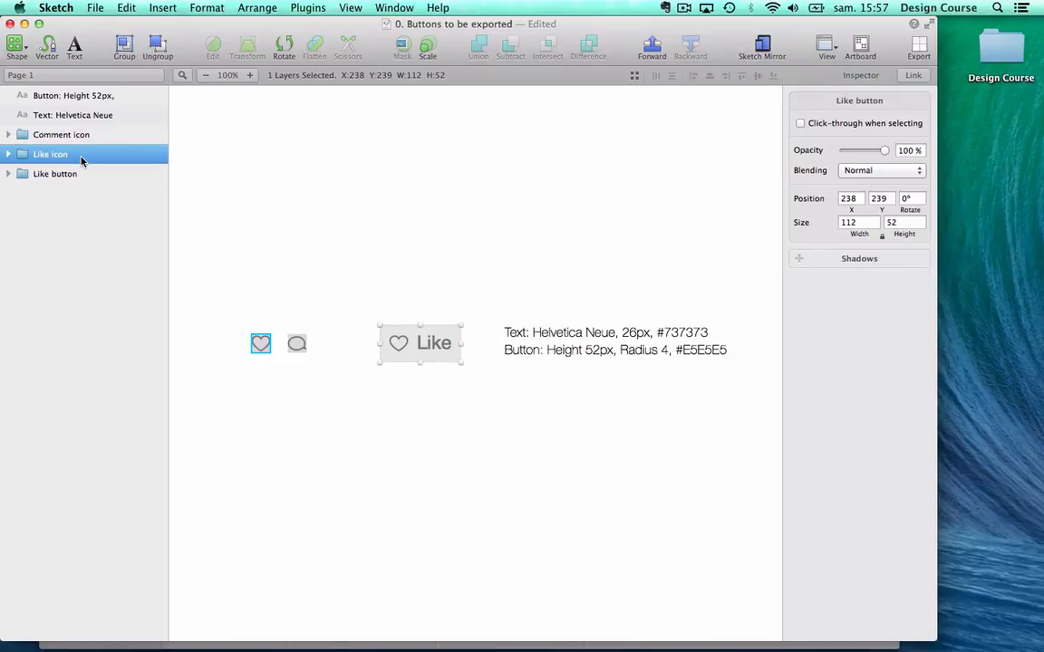
click(81, 176)
key(cmd+d)
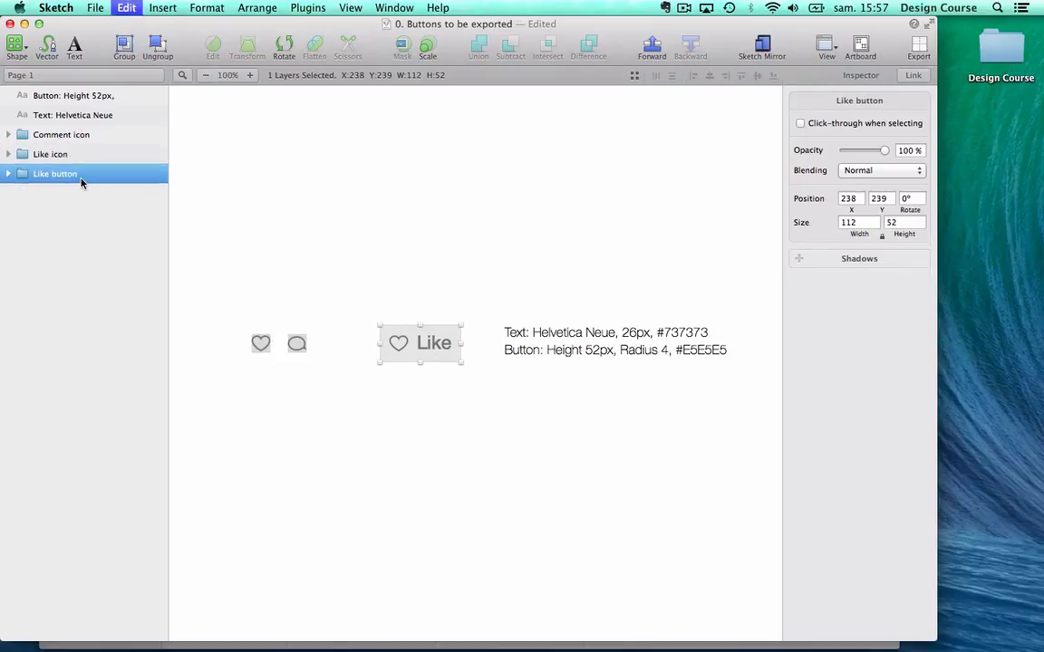
key(shift+Down)
key(shift+Down)
key(shift+Down)
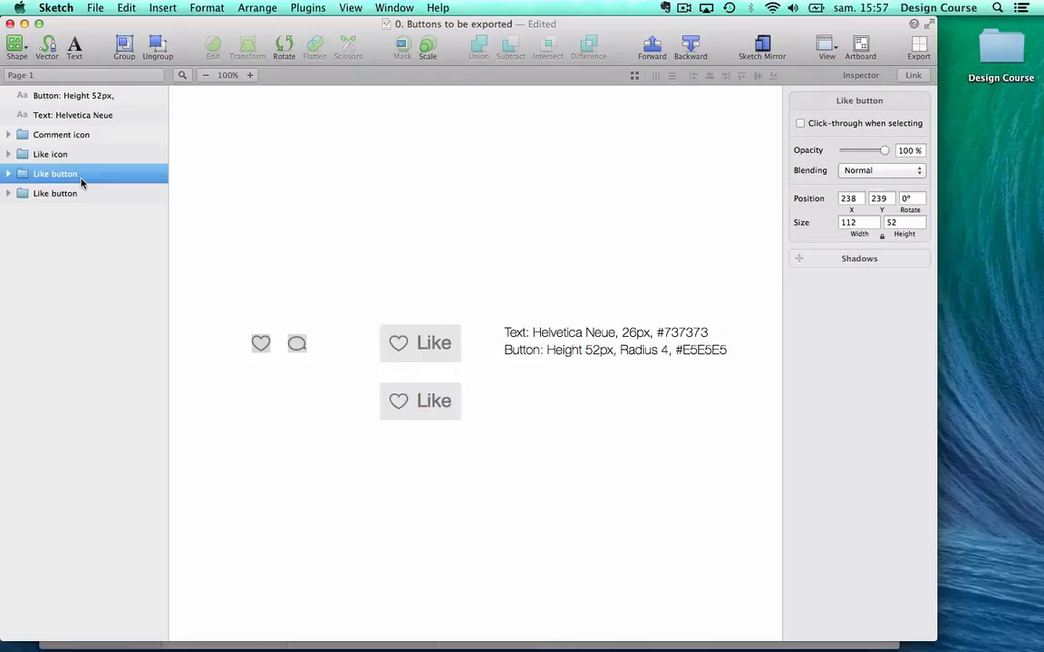
Draw a 26 × 26 px square over the heart icon in the lower Like button.
click(251, 75)
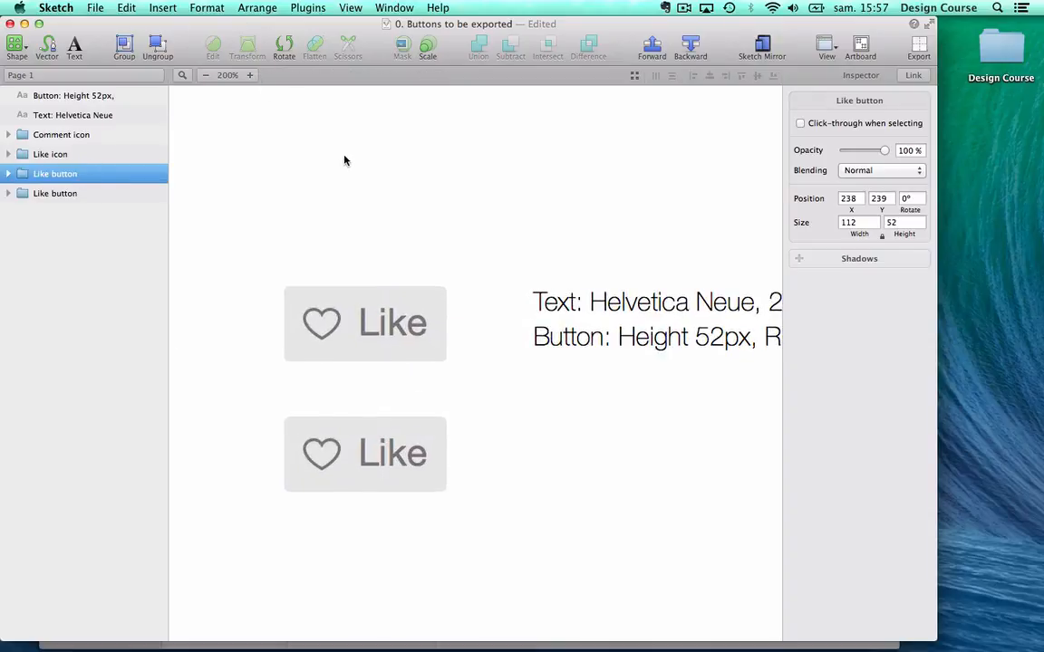
double_click(324, 450)
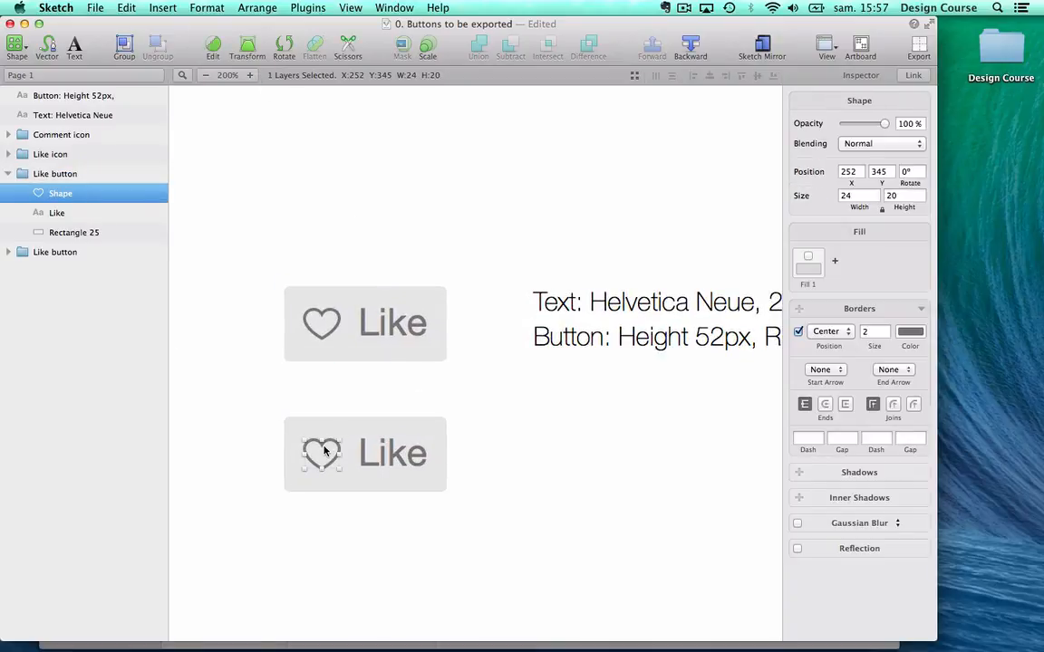
key(r)
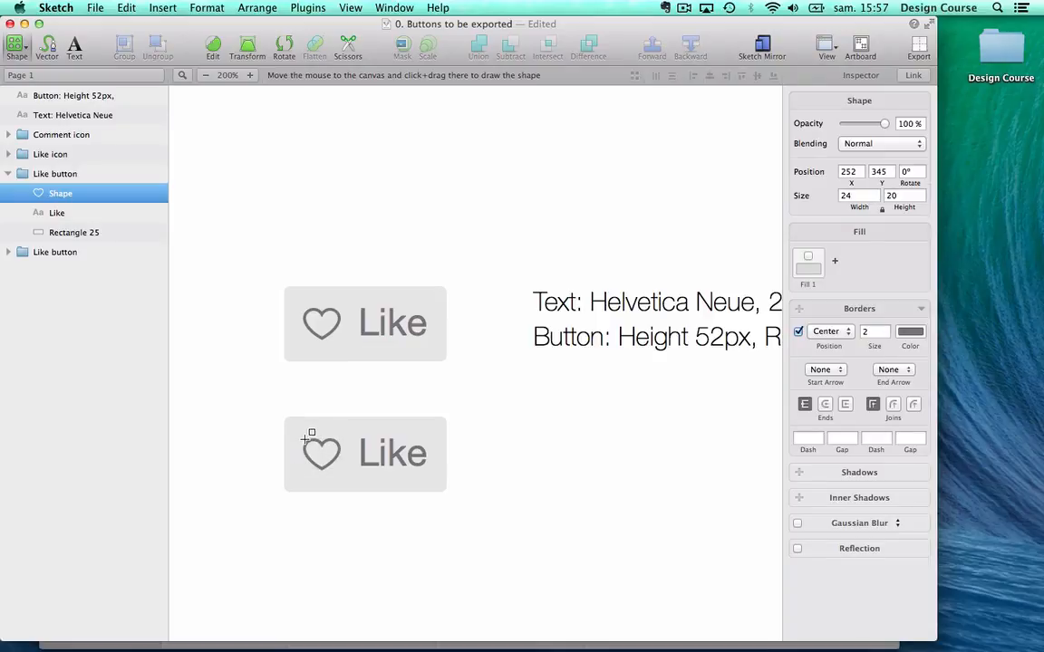
drag(304, 439, 353, 477)
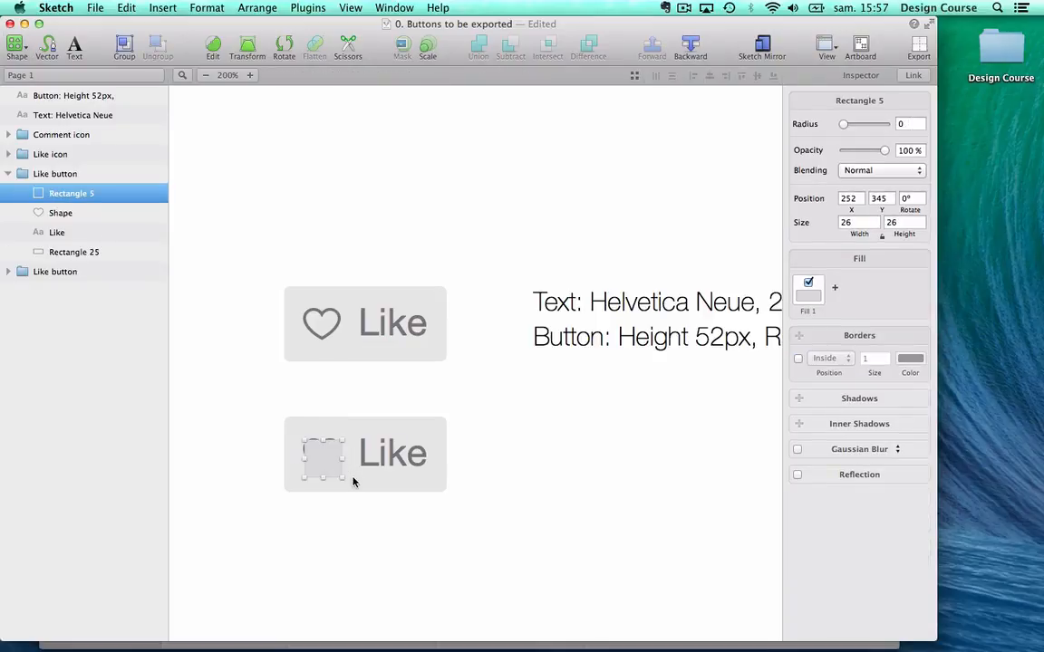
Reorder the square beneath the heart shape and nudge it to X 251 so it sits centered behind the heart.
click(84, 213)
click(72, 195)
click(79, 213)
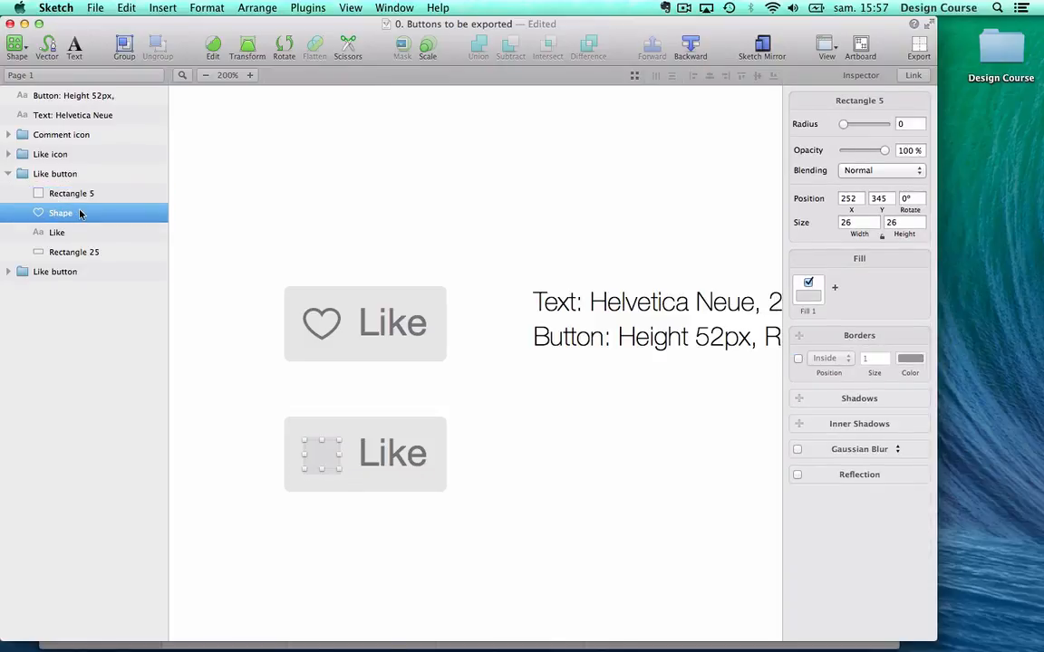
drag(79, 192, 77, 214)
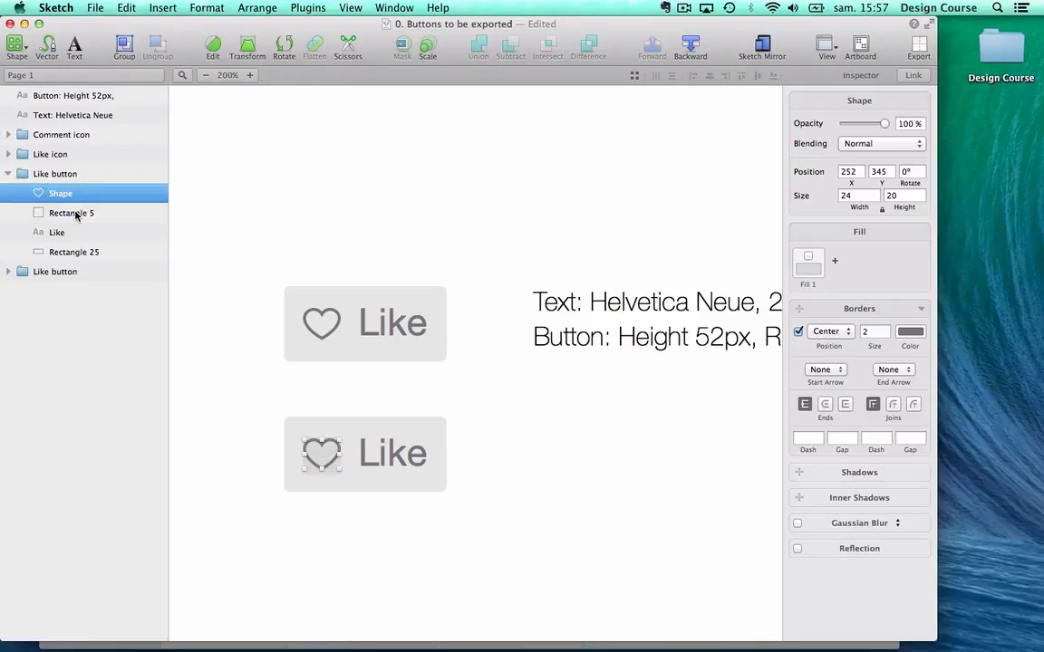
click(77, 214)
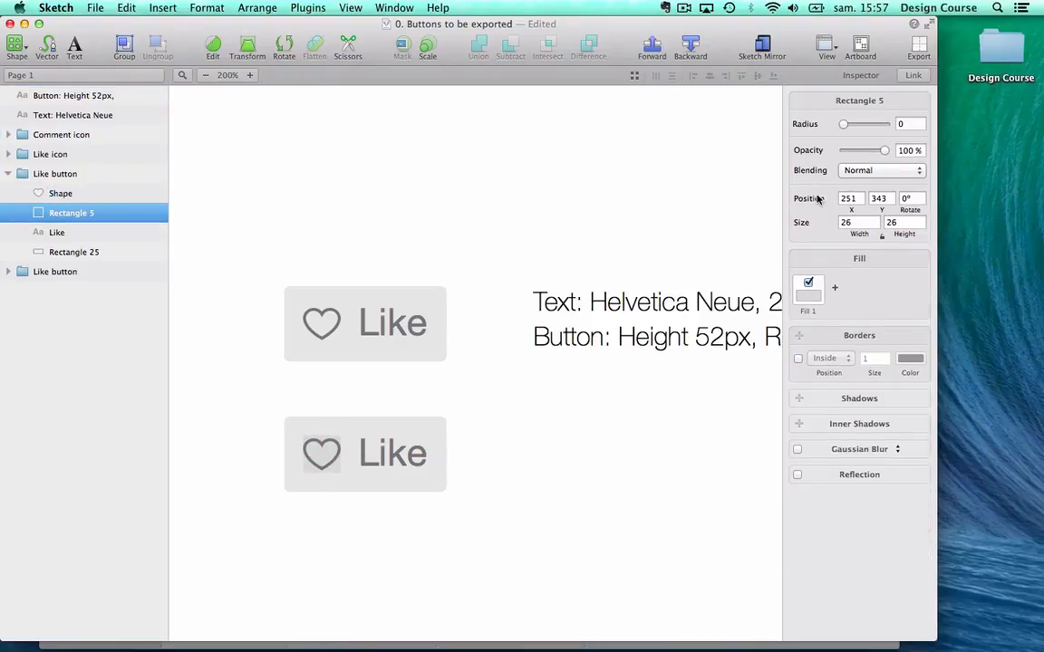
Fill the square with mid gray 9B9A9B and hide the heart shape in the lower button.
click(812, 299)
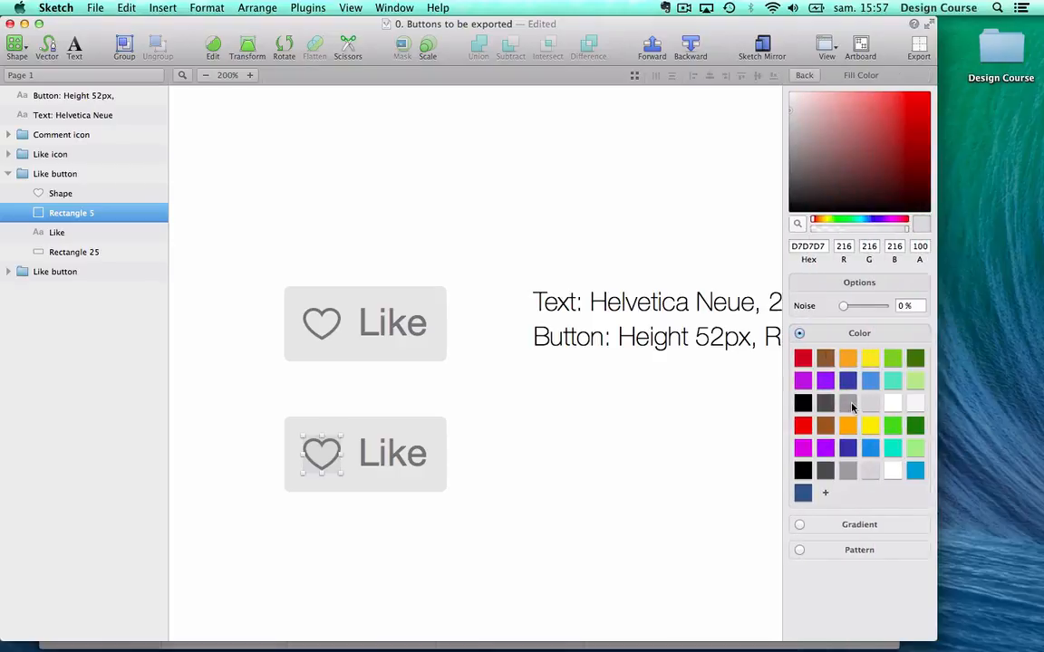
click(849, 404)
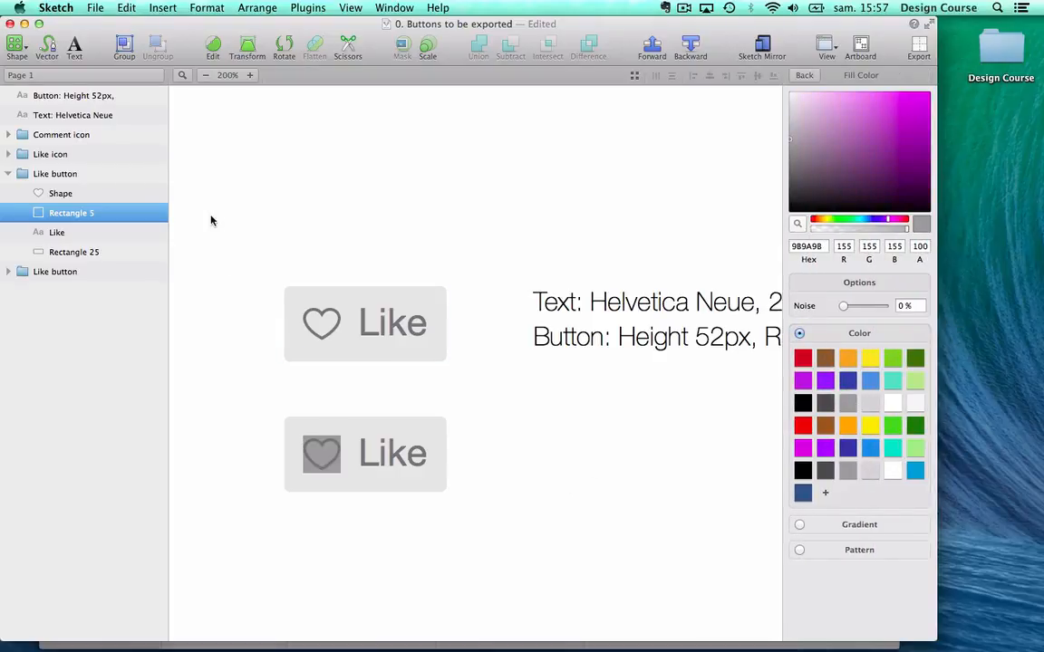
click(159, 193)
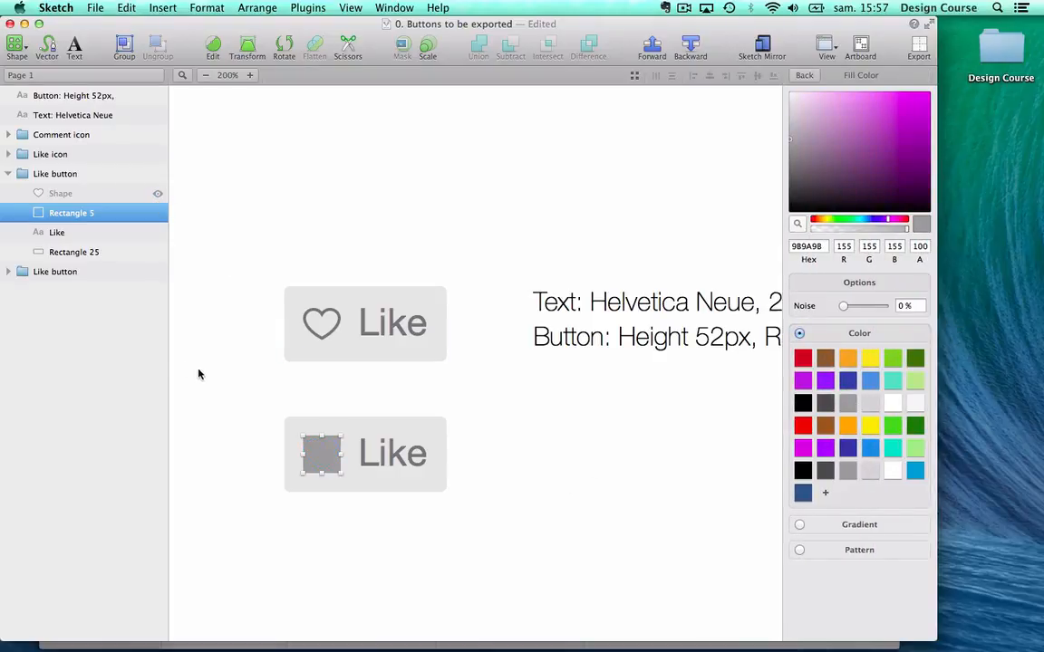
Duplicate the gray square, shift the copy to X 290 at the start of the Like text, and place it beneath the text layer.
key(super+d)
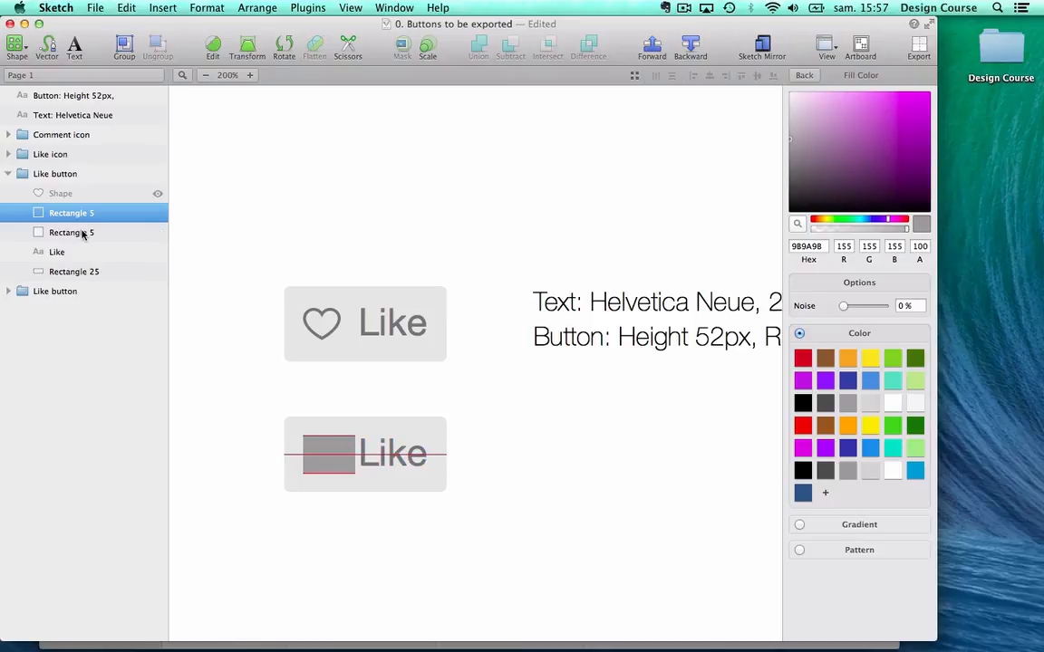
key(shift+Right)
key(shift+Right)
key(shift+Right)
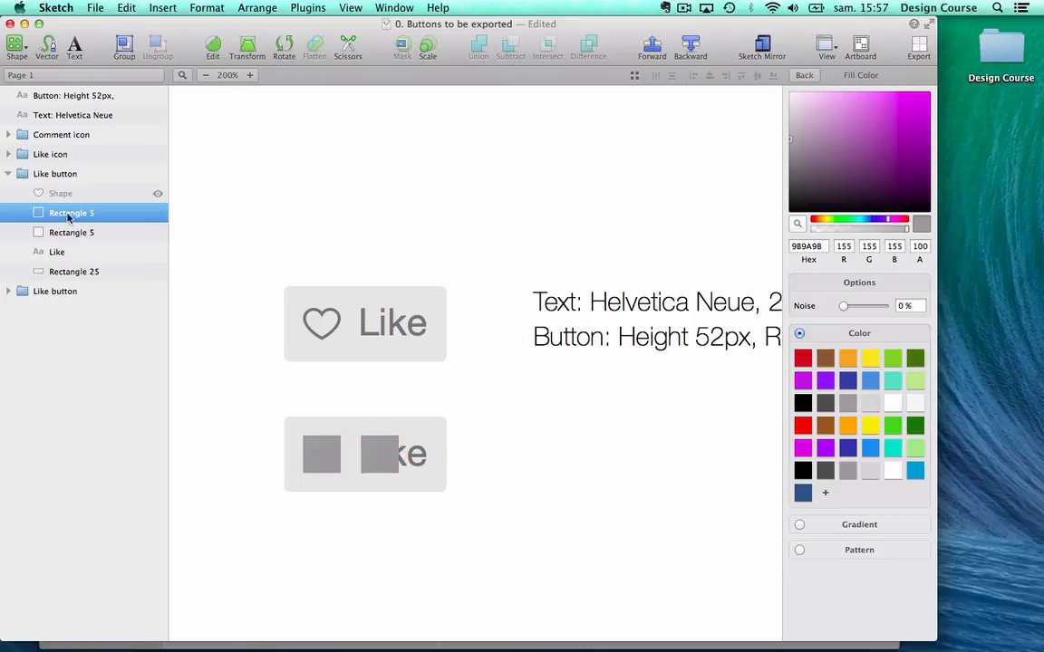
drag(70, 215, 70, 264)
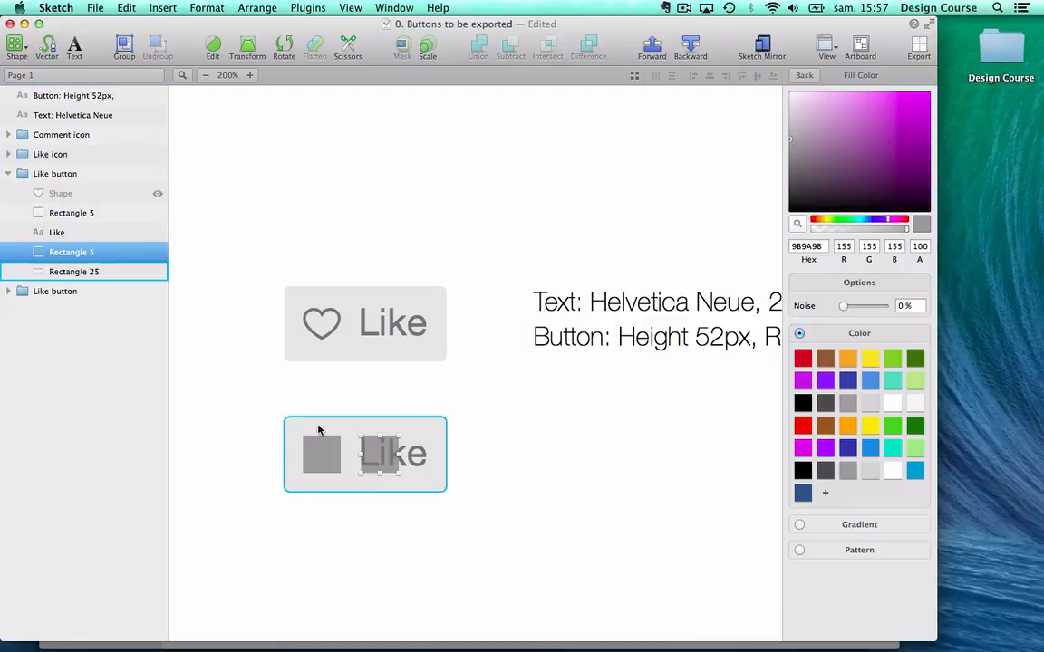
key(alt)
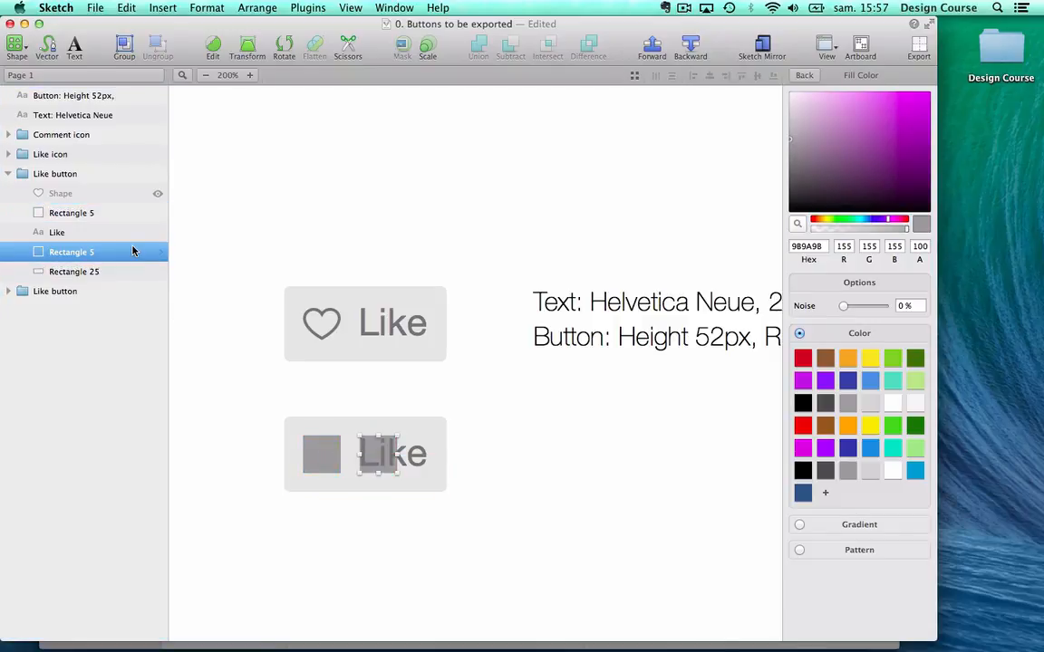
Set the width of the gray rectangle behind the Like text to 47 px to match the word.
click(810, 79)
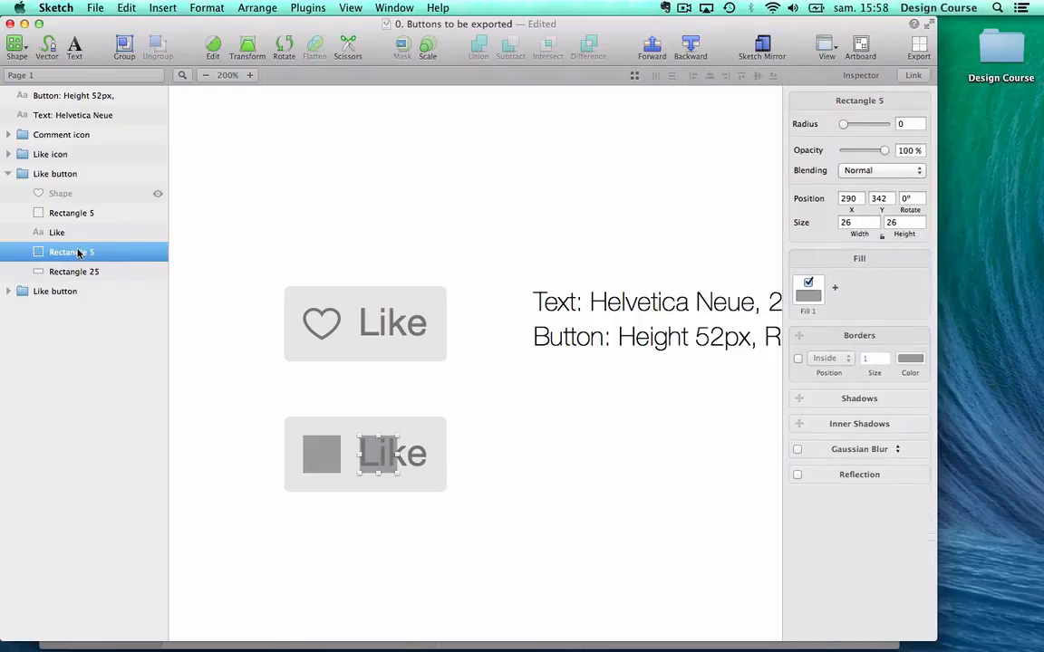
click(858, 222)
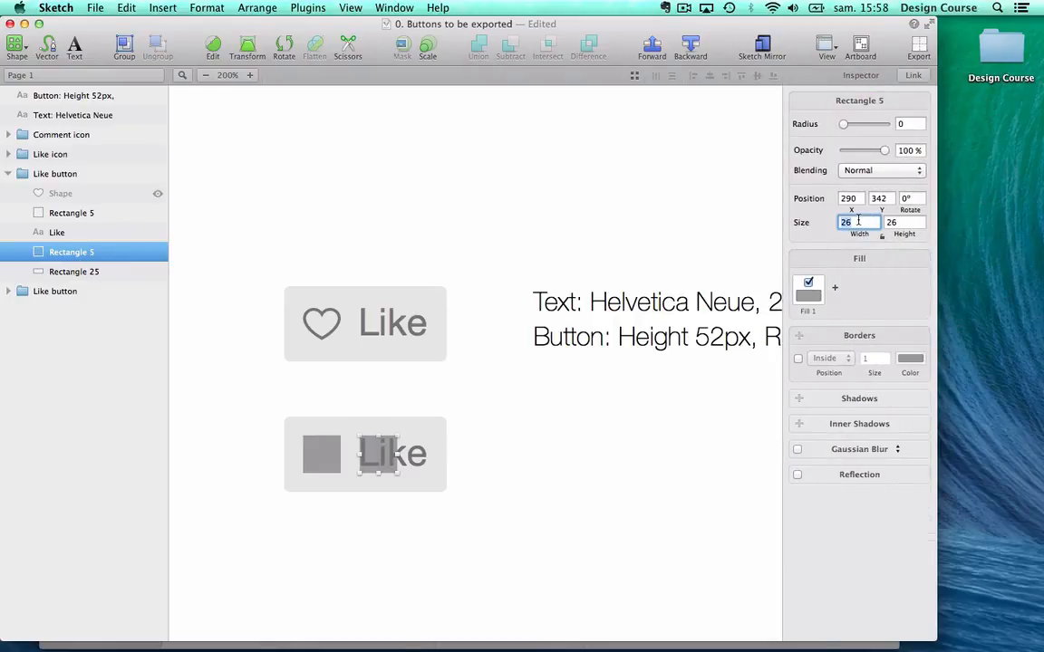
text(33)
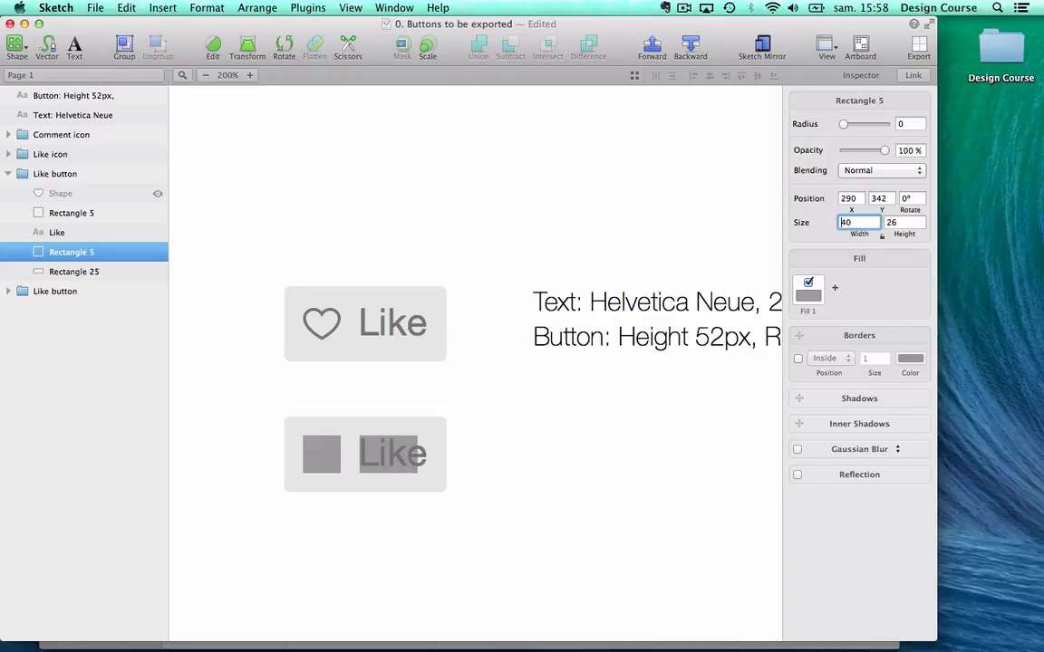
key(Up)
key(Up)
key(Up)
click(423, 450)
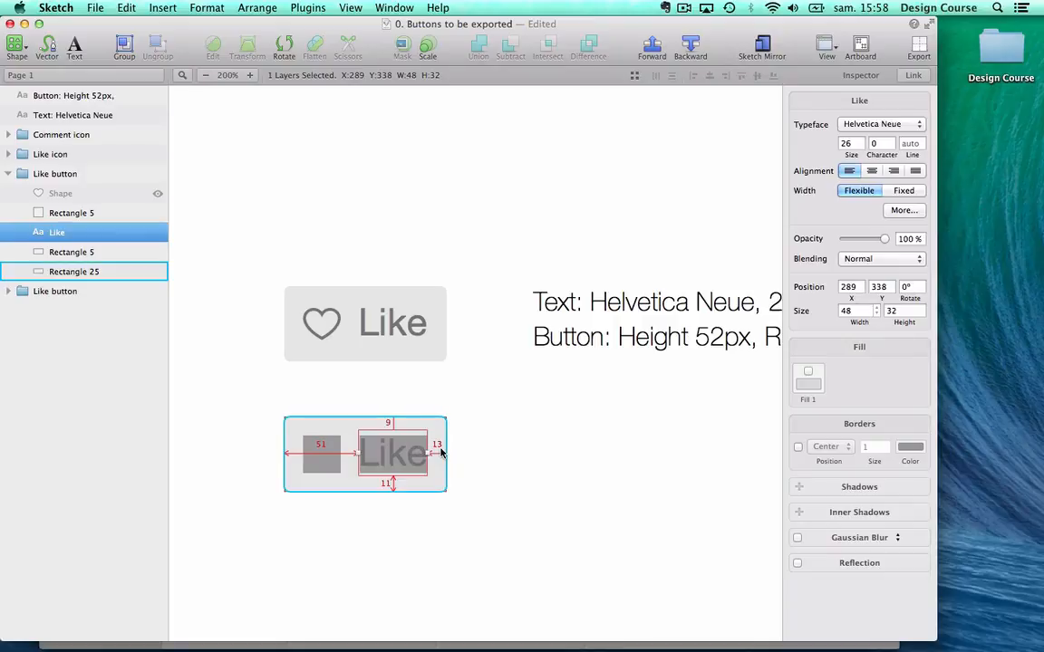
Hide the lower button's Like text and check the margins between the icon square and the button edges.
click(104, 252)
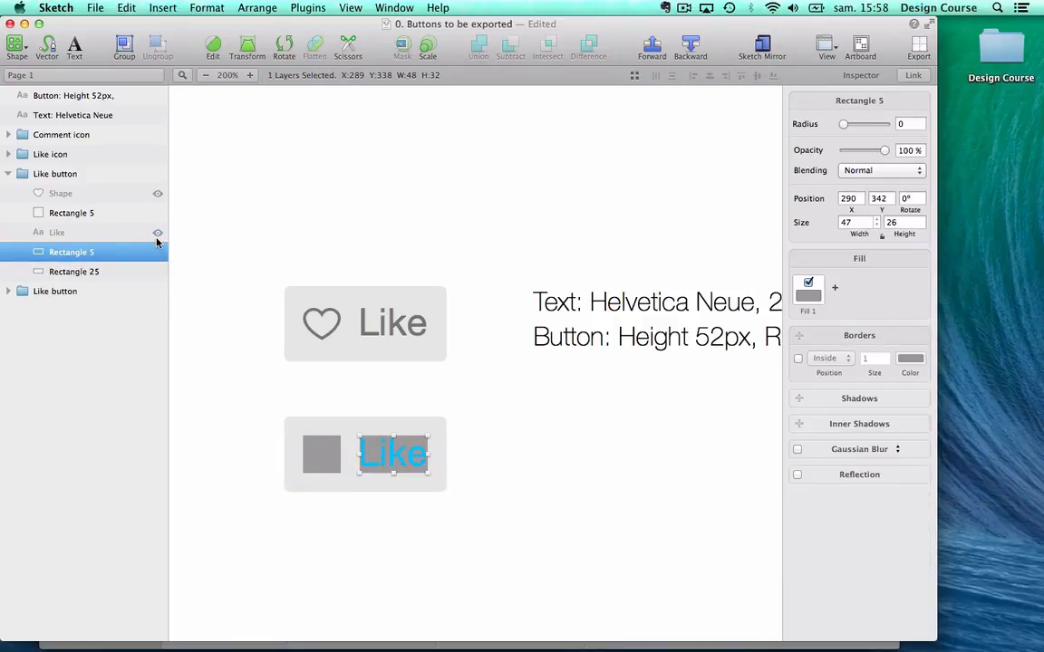
click(292, 567)
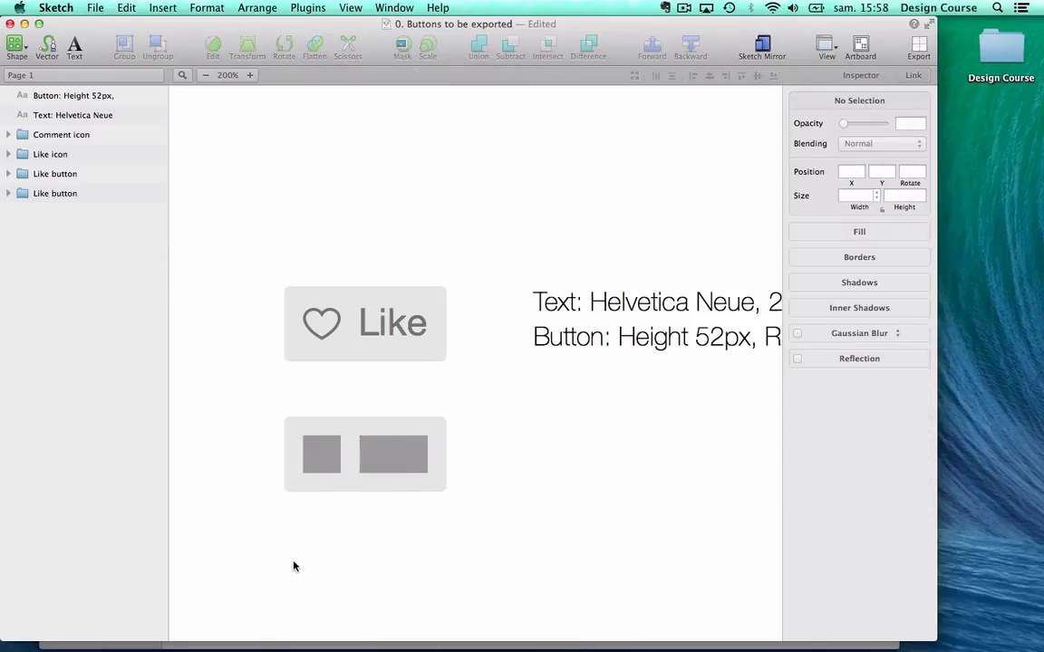
double_click(312, 462)
key(alt)
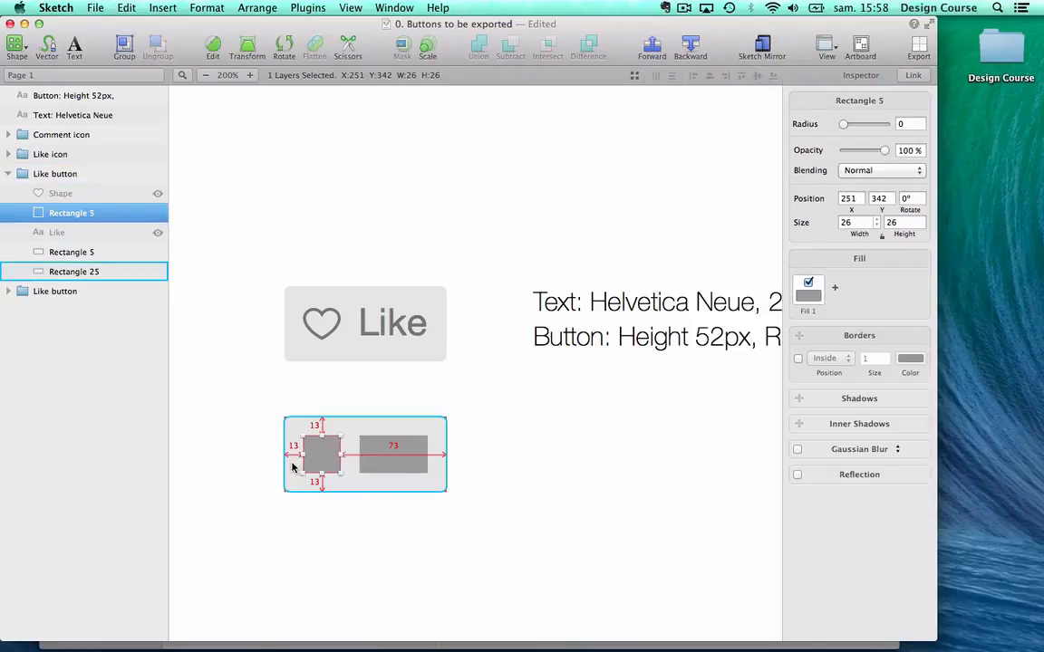
Draw a thin vertical rectangle about 3 × 88 px across the lower button, beside the icon square's left edge.
click(296, 554)
key(r)
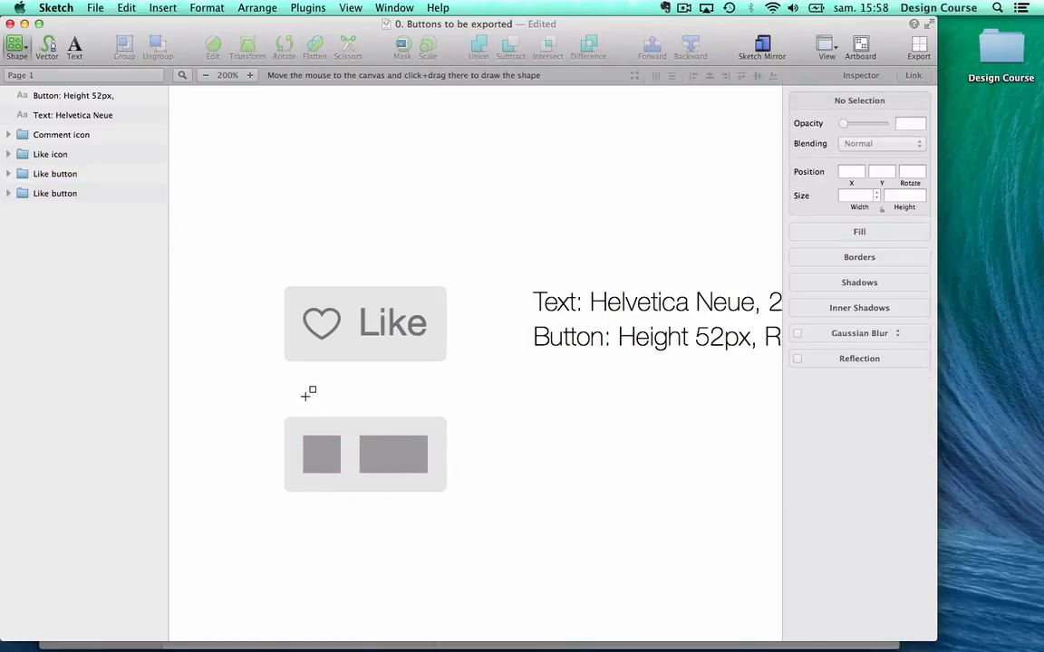
drag(299, 396, 301, 524)
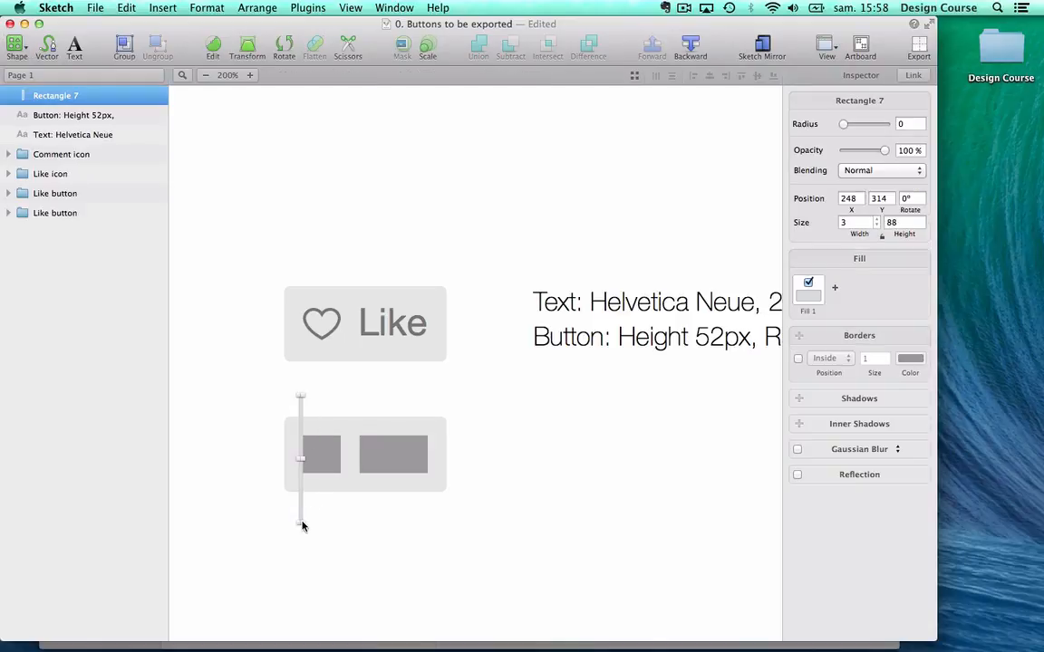
Set the vertical line's width to 1 px and fill it with blue 498FE1.
click(858, 221)
text(1)
key(Return)
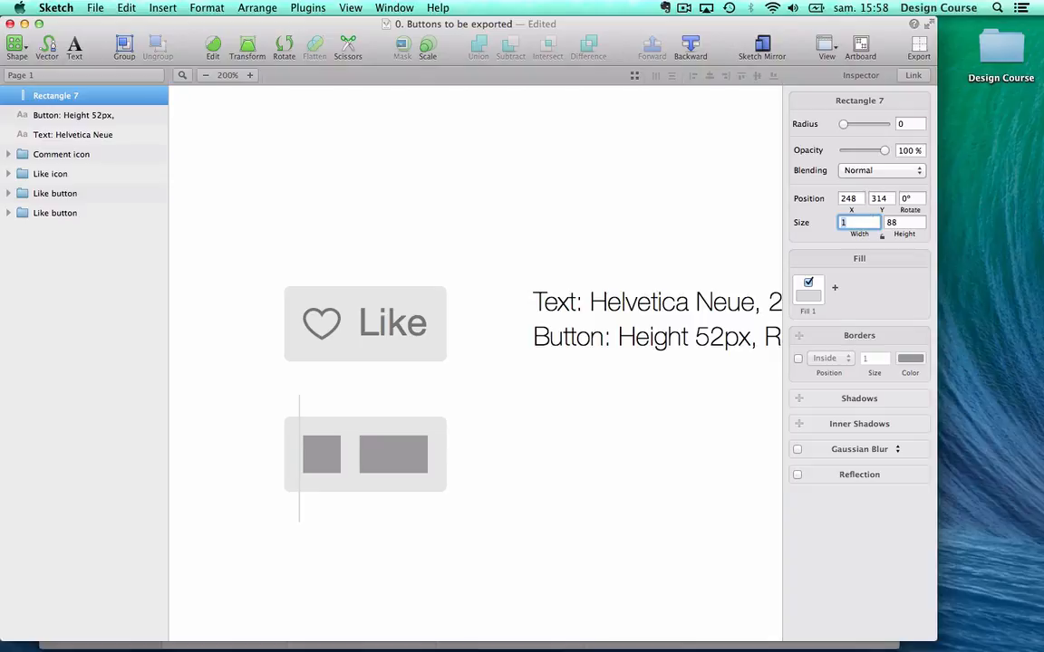
click(808, 290)
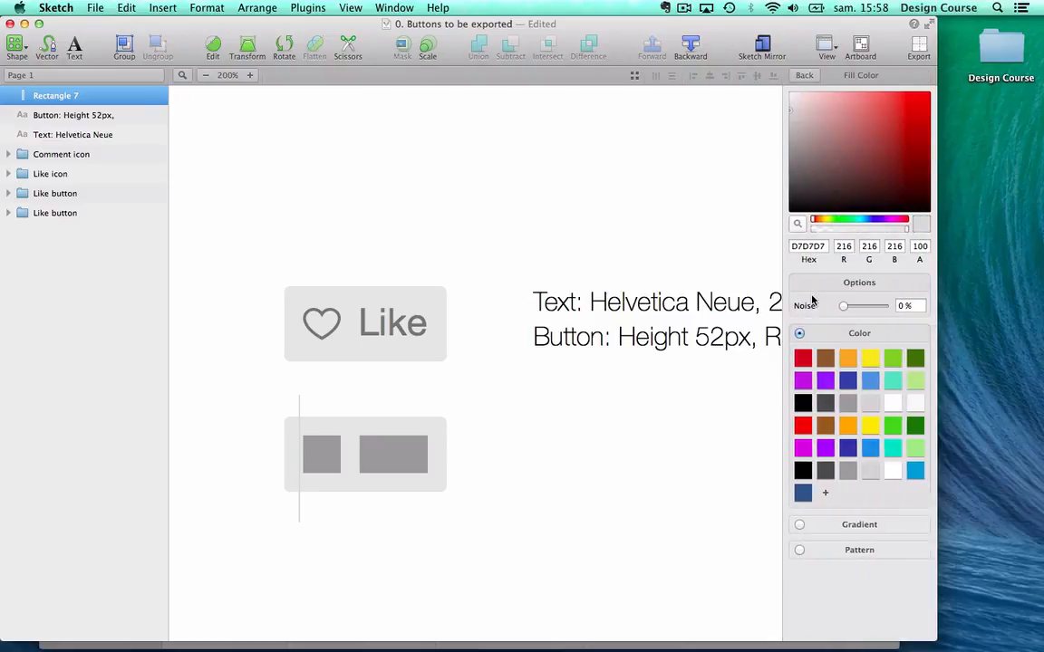
click(868, 379)
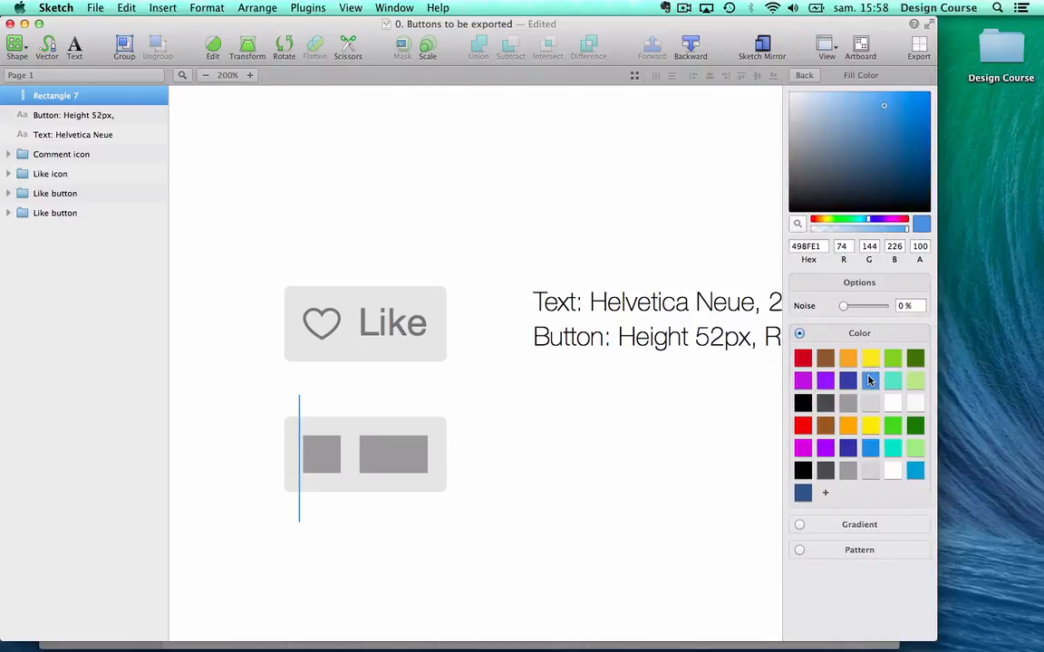
click(221, 366)
Align the blue vertical line with the left edge of the icon square, working at 400% zoom.
click(249, 75)
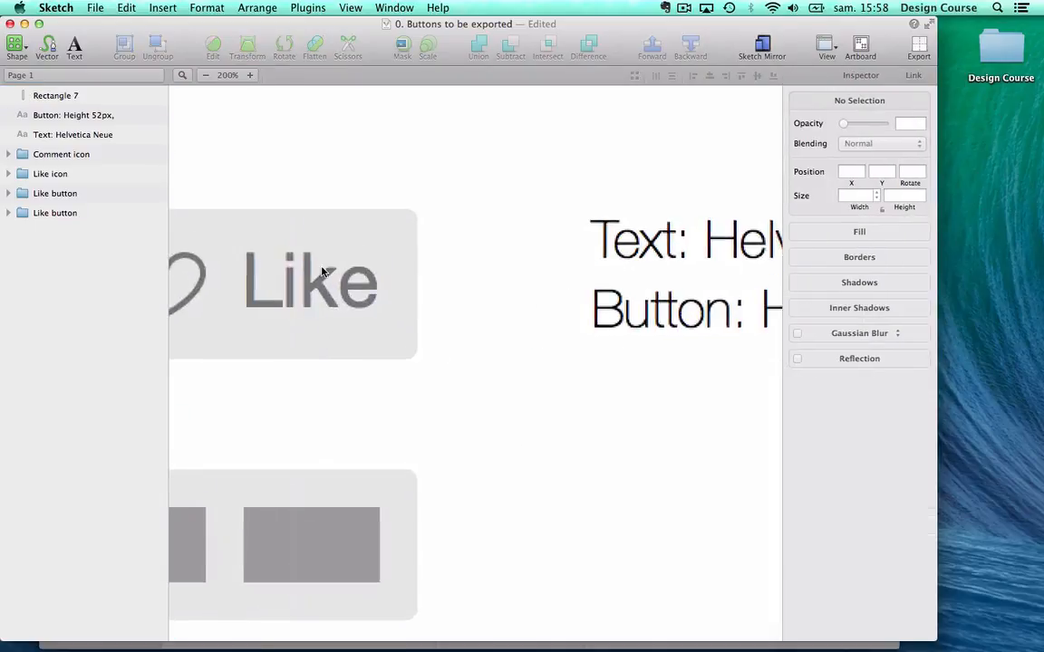
scroll(323, 270, left, 5)
scroll(322, 271, down, 2)
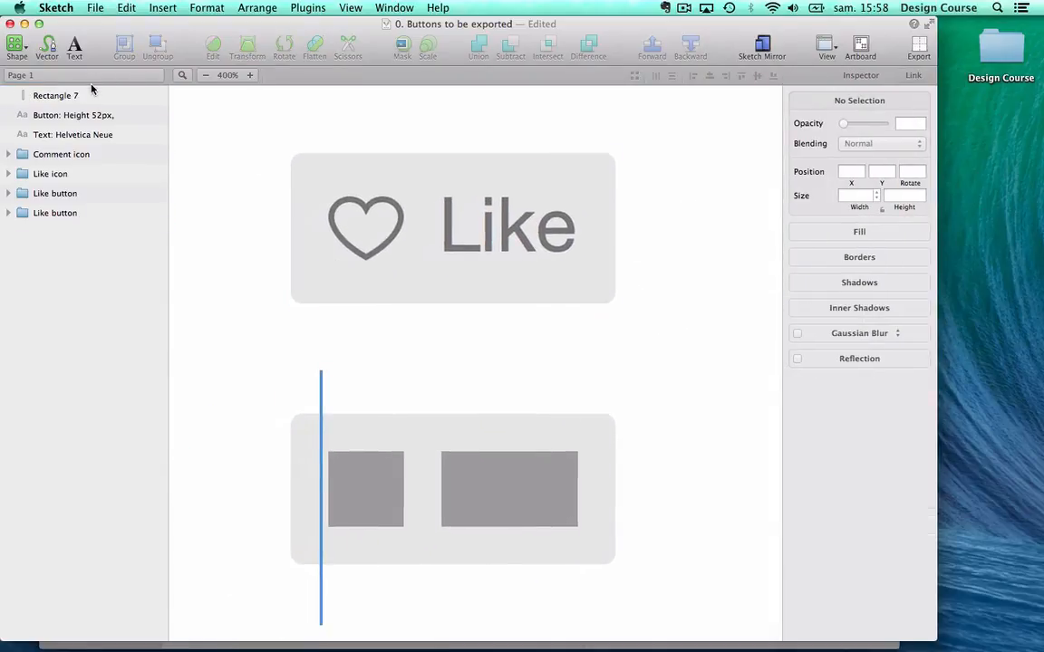
click(96, 100)
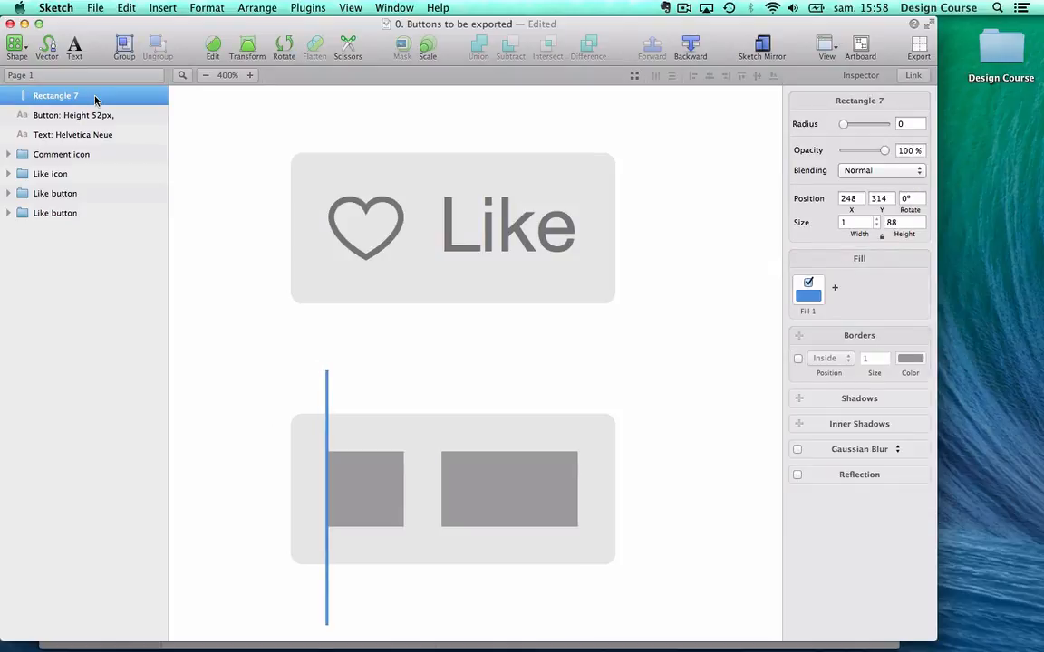
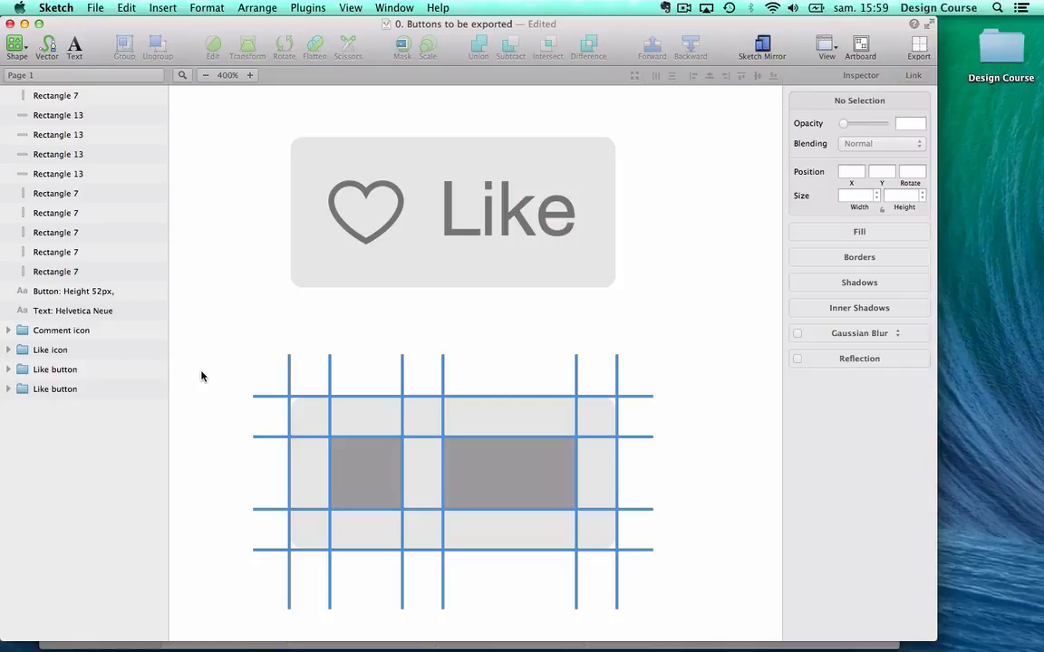
Add a size 10 text label reading 26 to the left of the spacing diagram, level with the icon square.
key(t)
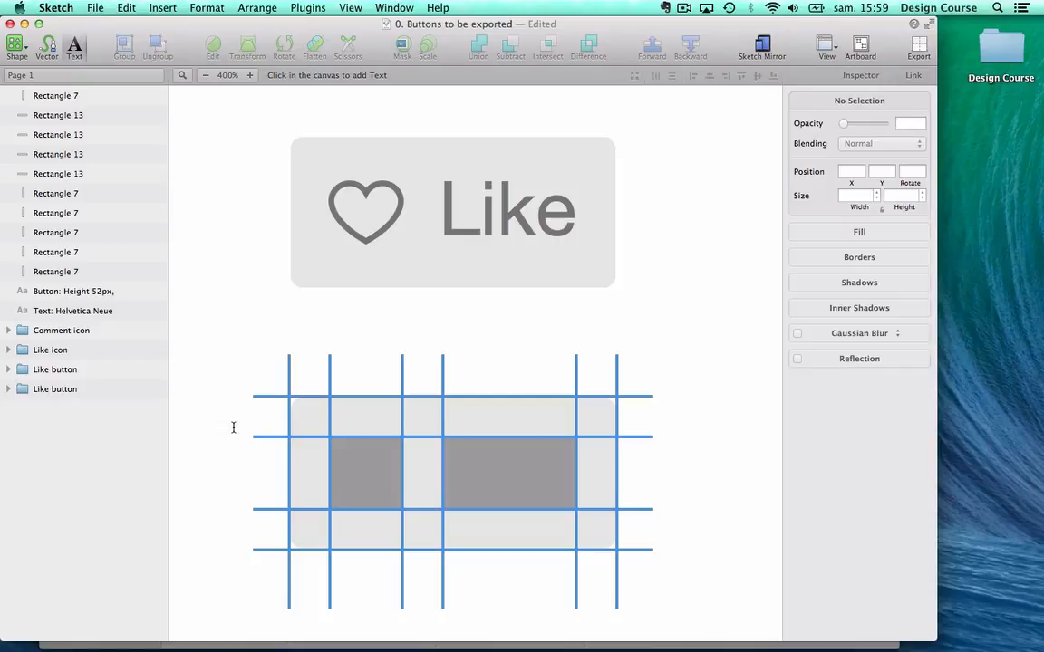
click(263, 474)
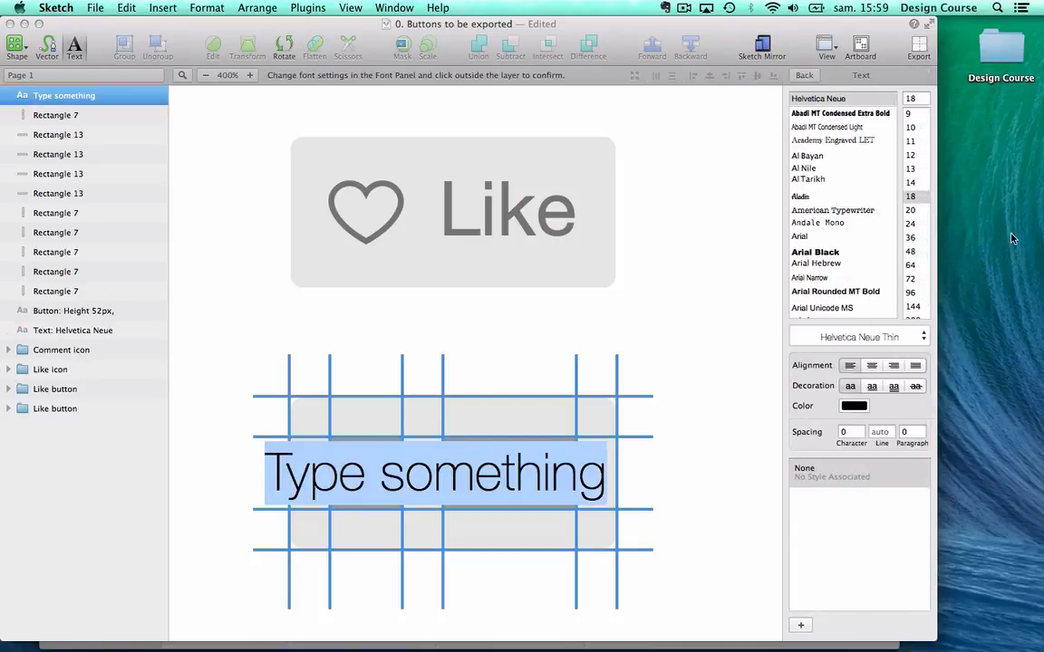
click(913, 128)
click(913, 128)
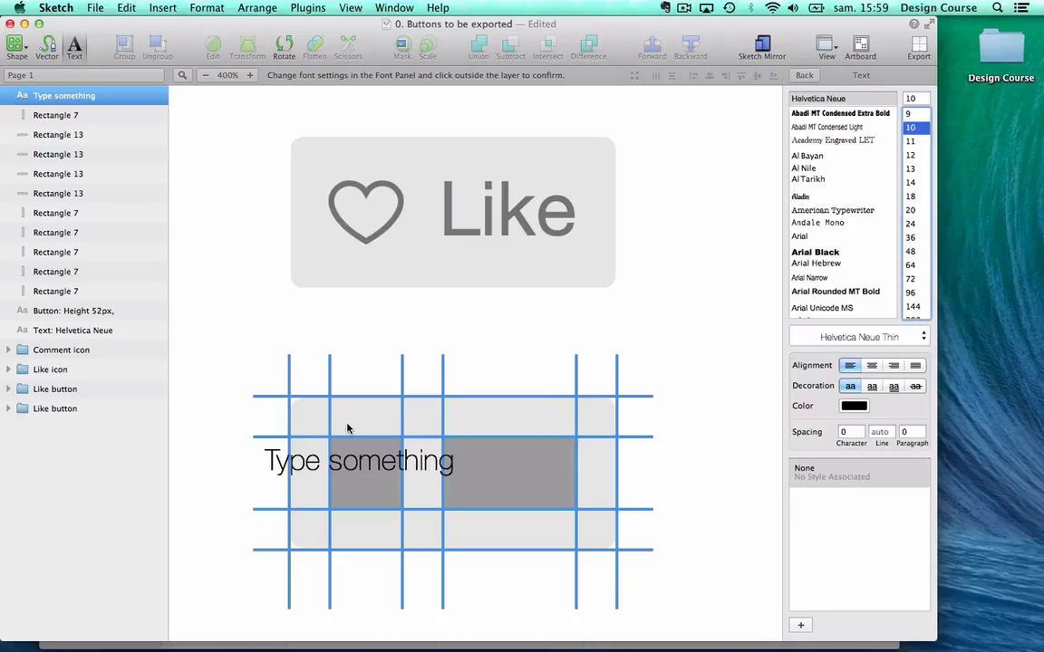
triple_click(279, 466)
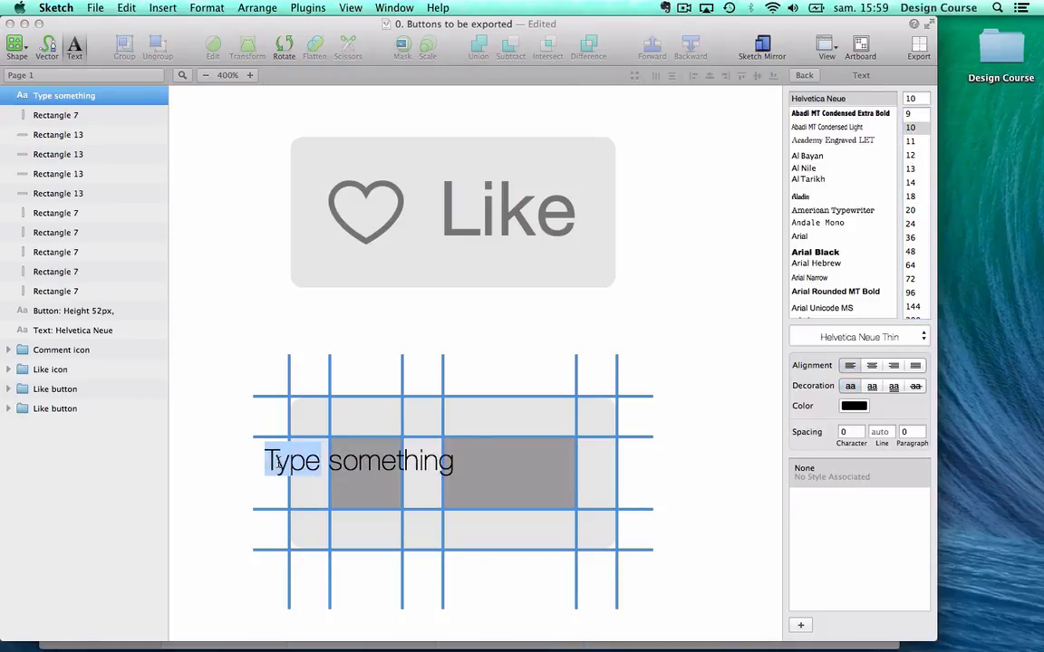
text(26)
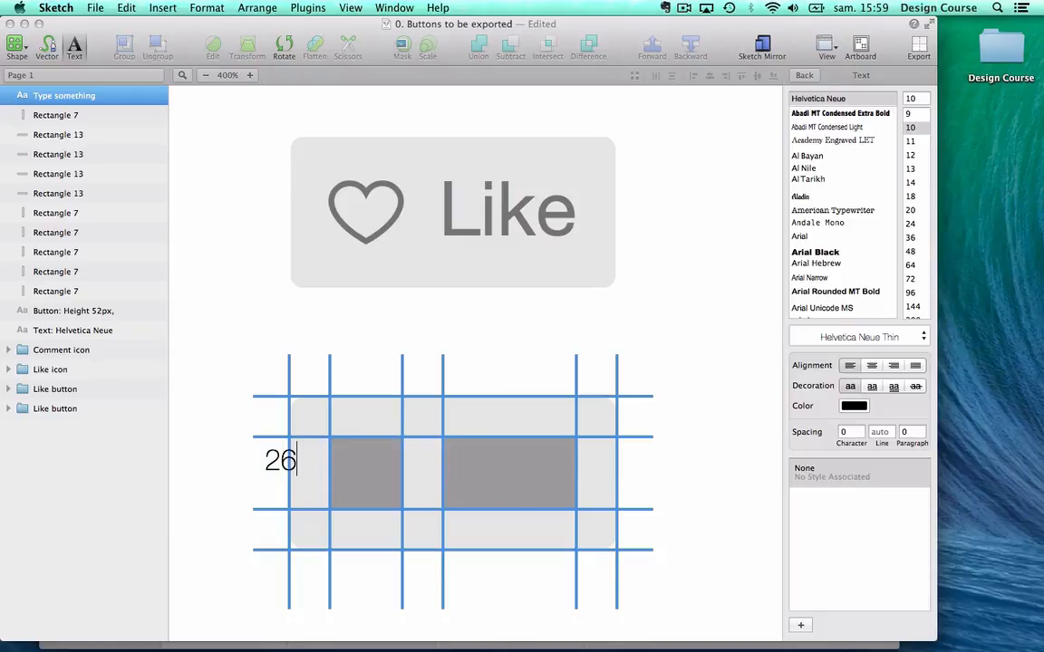
click(175, 475)
click(269, 463)
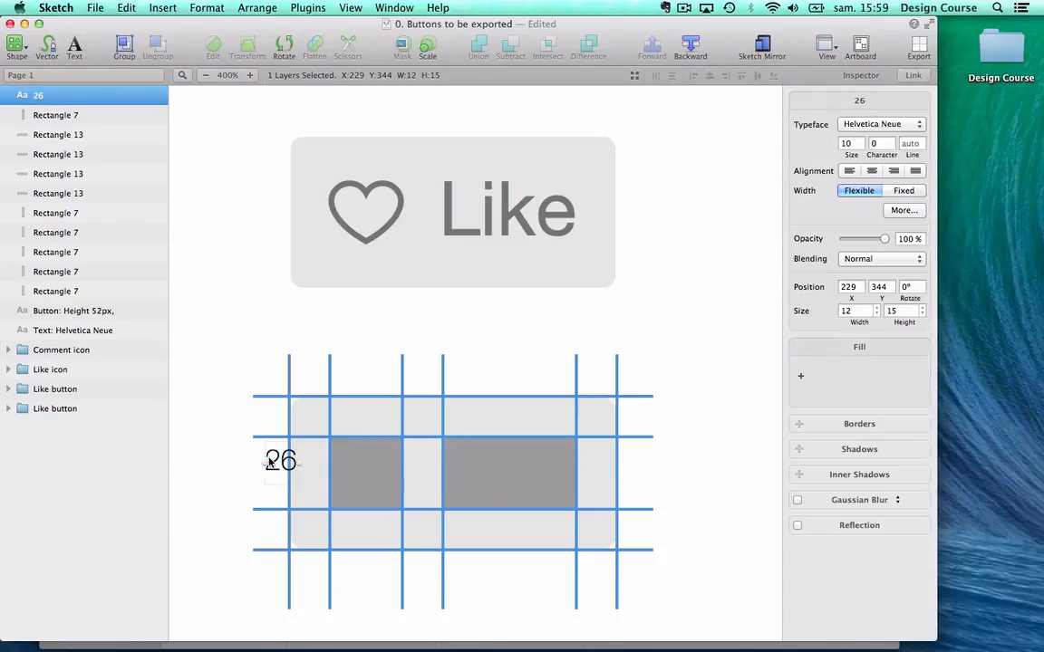
drag(270, 463, 269, 463)
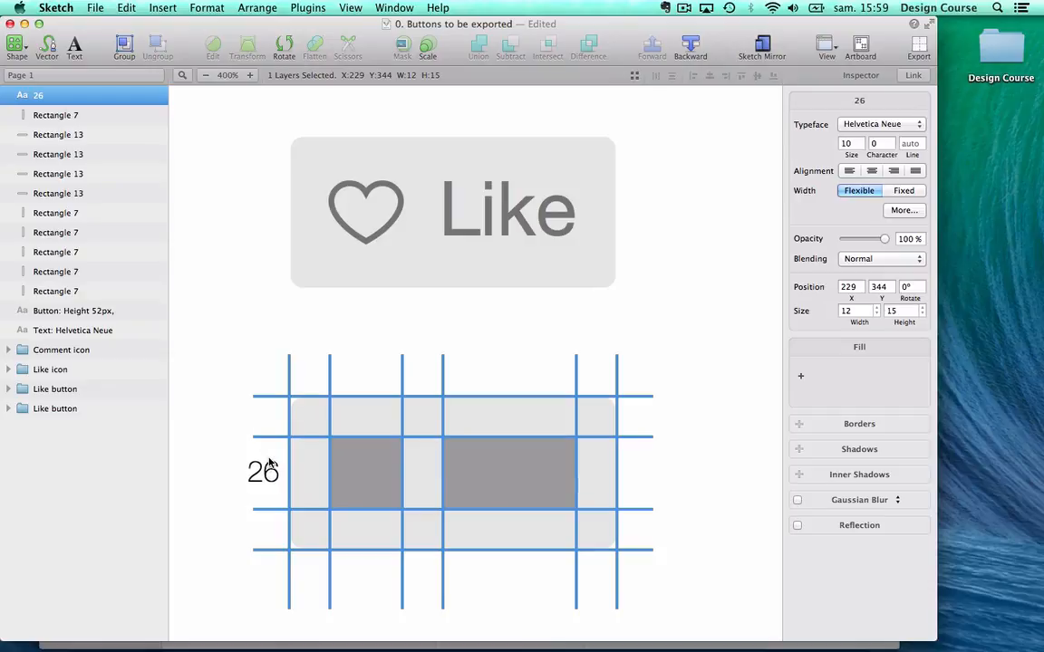
Duplicate the 26 label, move the copy 20 px up beside the upper margin row, and change its text to 13.
key(super+d)
key(shift+Up)
key(shift+Up)
key(shift+Up)
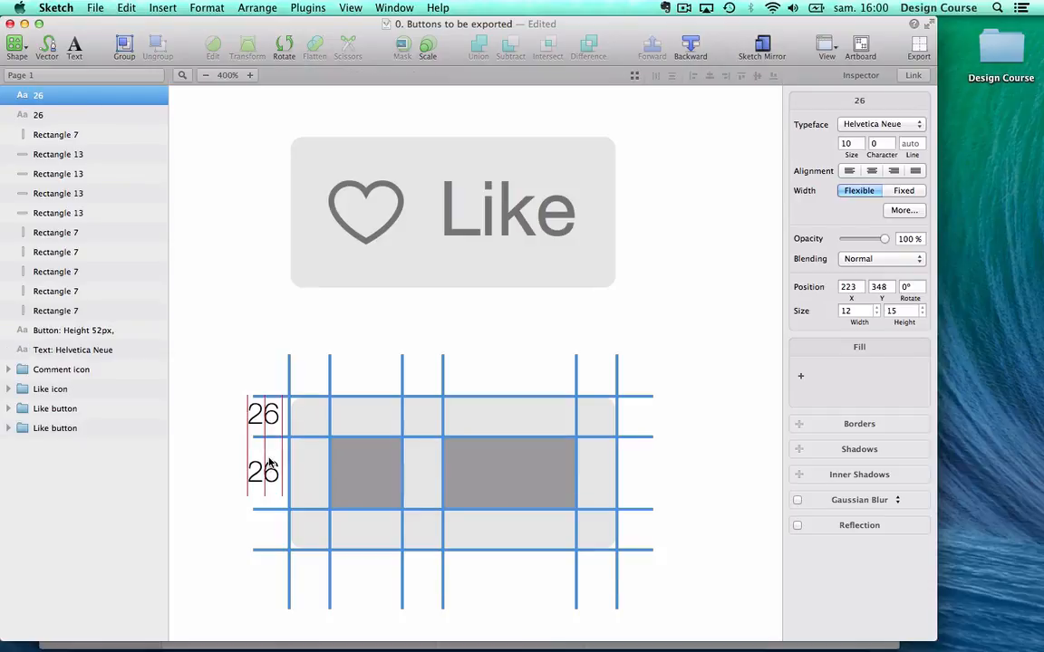
key(Return)
text(13)
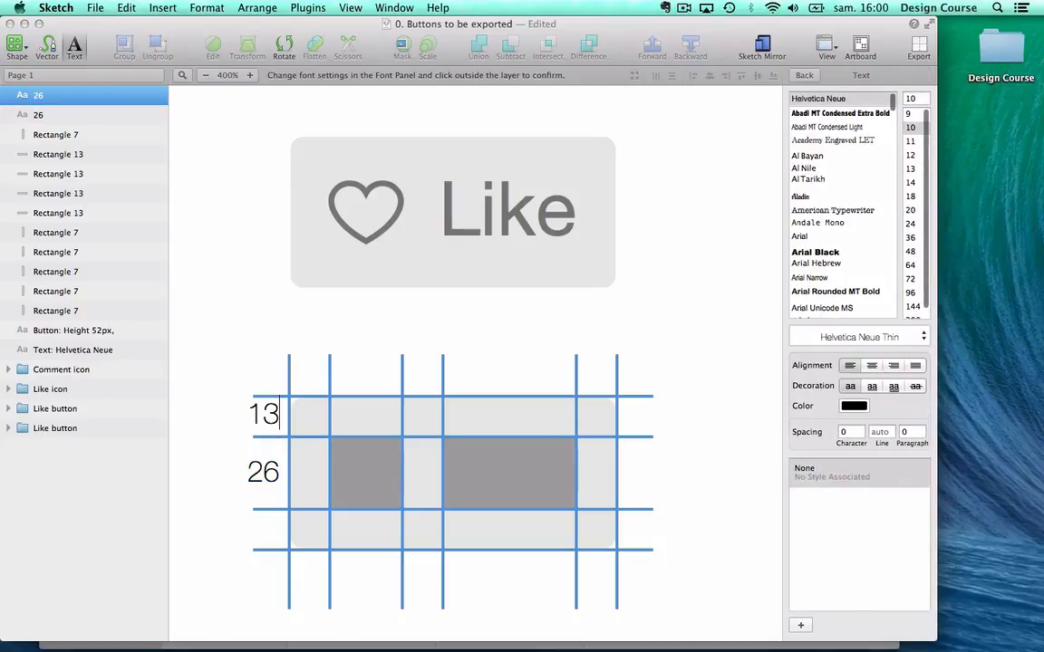
click(233, 388)
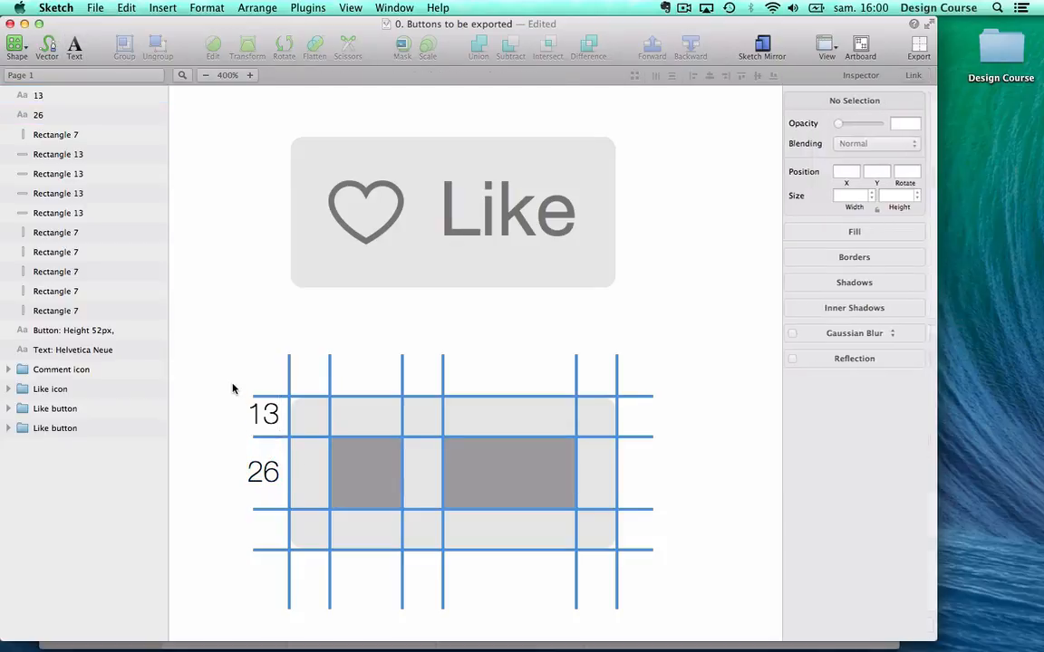
Paste another 26 label, move it 20 px down beside the lower margin row, and change its text to 13.
key(super+v)
key(shift+Down)
key(shift+Down)
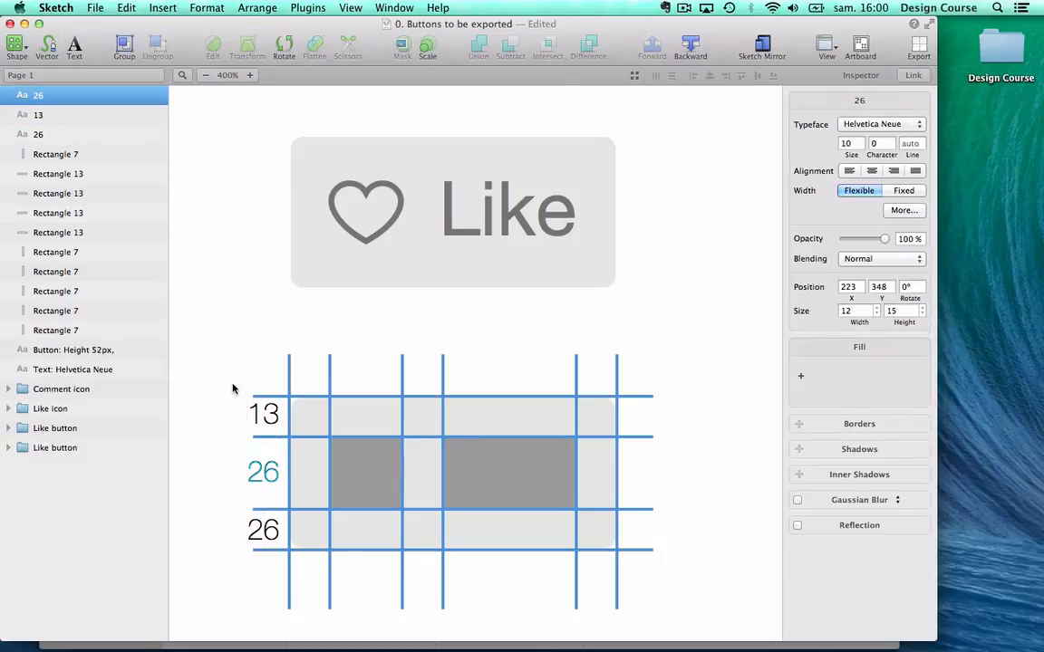
key(Return)
text(13)
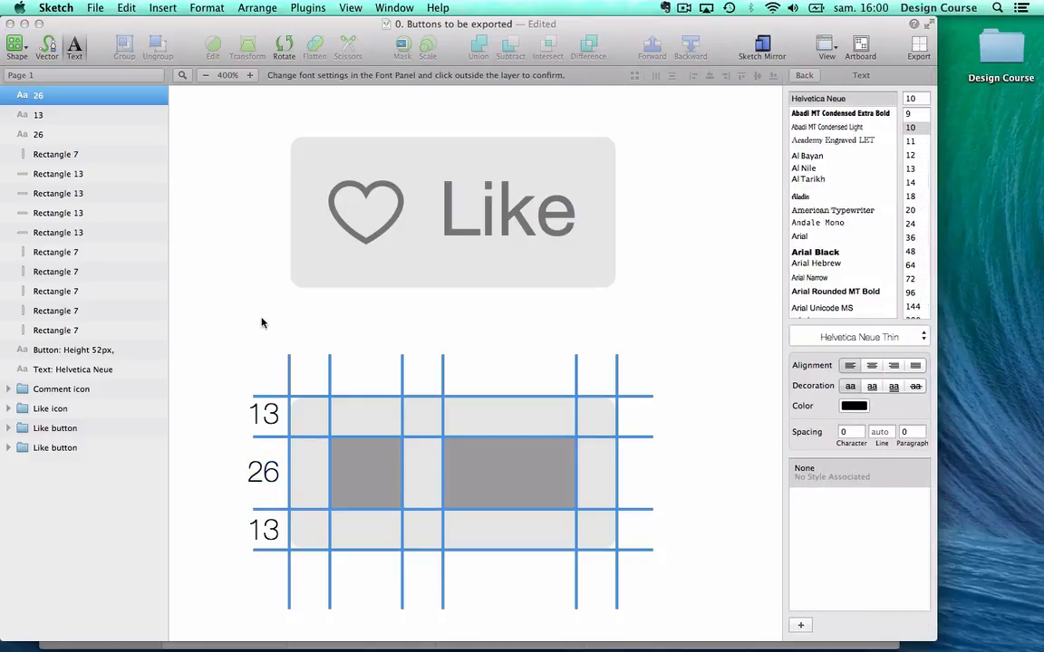
key(Escape)
Paste another copy of the 26 label and centre it above the icon square, between its two vertical guide lines.
key(super+v)
key(shift+Up)
key(shift+Up)
key(shift+Up)
key(shift+Up)
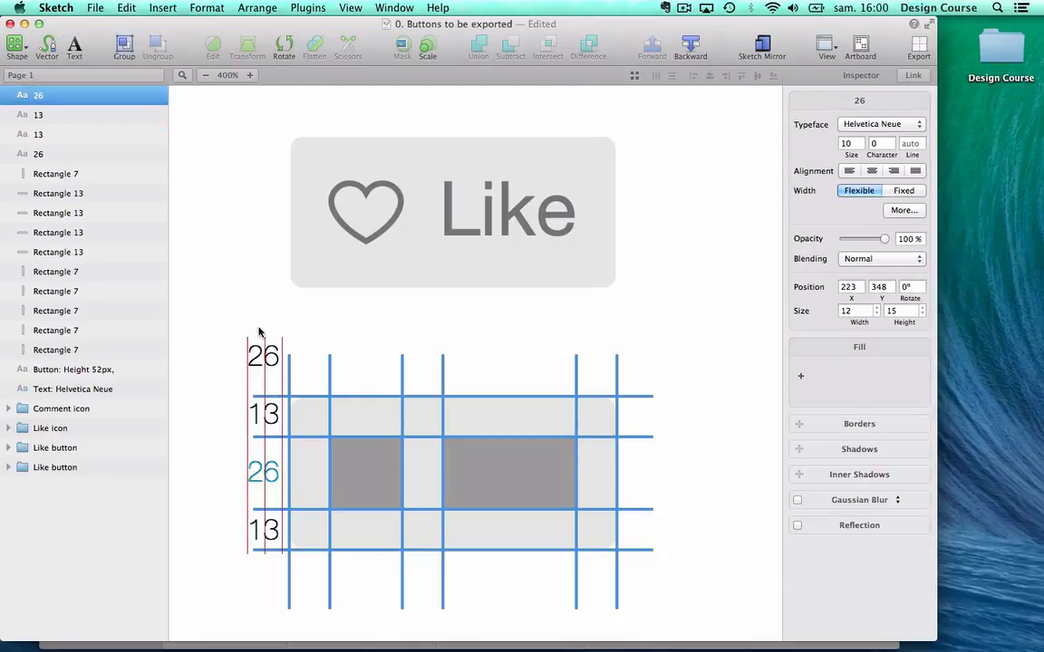
key(shift+Right)
key(shift+Right)
key(shift+Right)
key(shift+Right)
key(shift+Left)
key(Right)
key(Right)
key(Right)
key(Right)
key(Right)
key(Right)
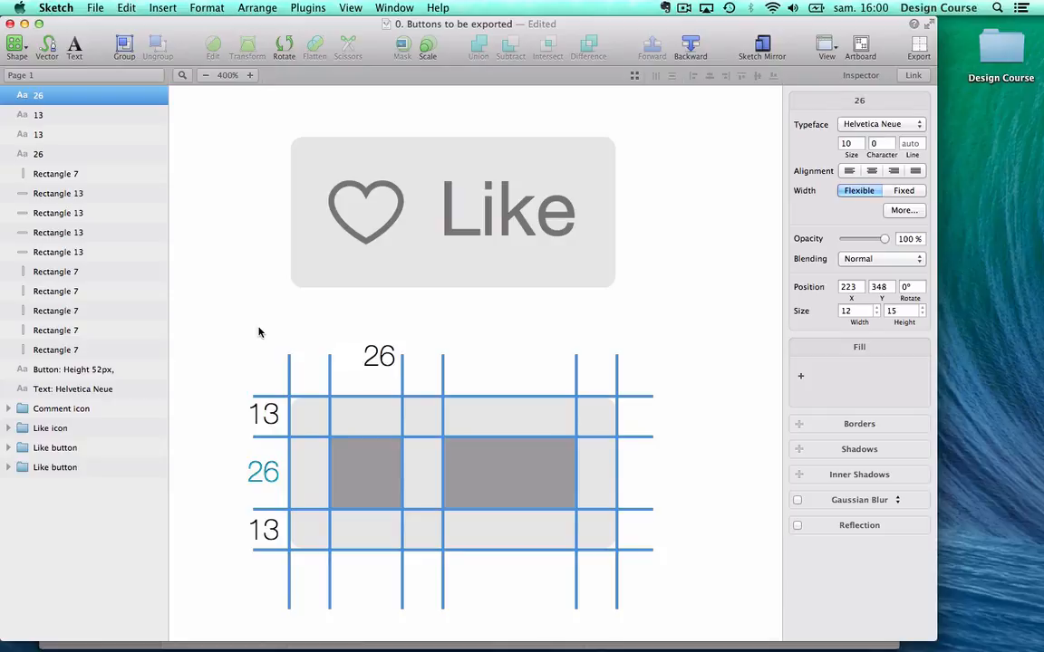
key(Down)
key(Down)
key(Down)
key(Down)
key(Down)
key(Left)
key(Left)
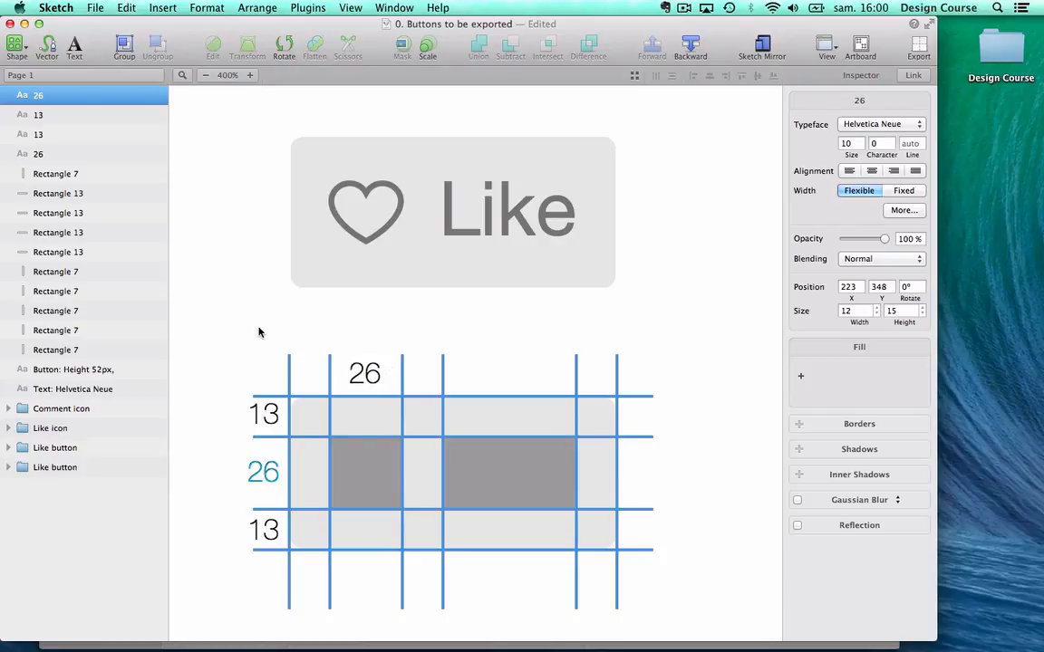
Paste a label above the diagram's left margin column, level with the 26 above the icon square, and change it to 13.
key(super+v)
key(shift+Up)
key(shift+Right)
key(shift+Up)
key(shift+Up)
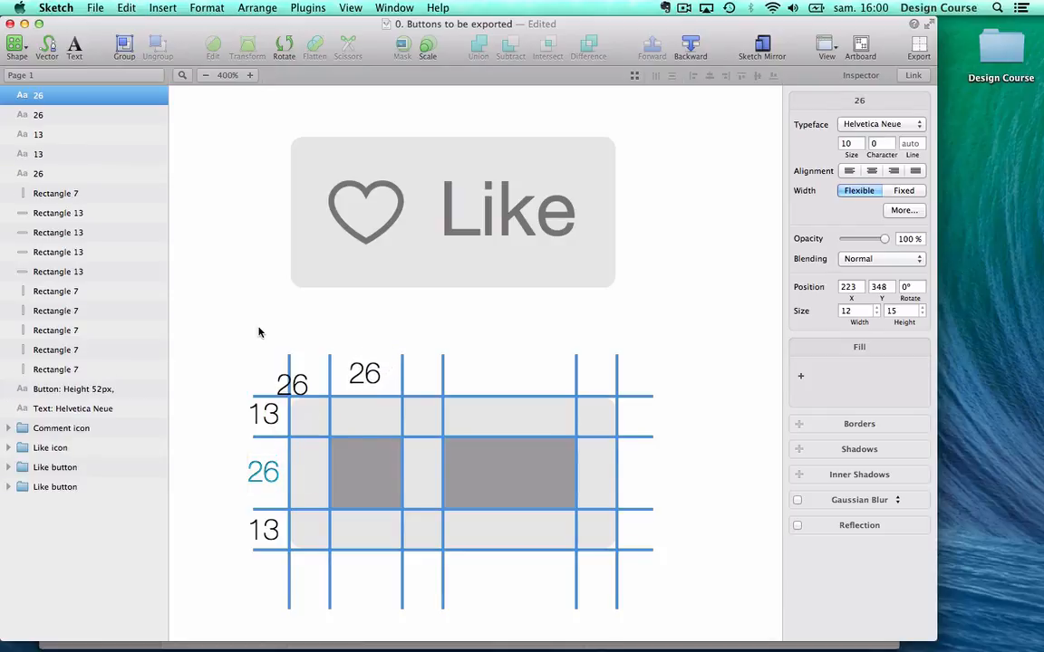
key(Right)
key(Up)
key(Up)
key(Up)
key(Right)
key(Right)
key(Right)
key(Right)
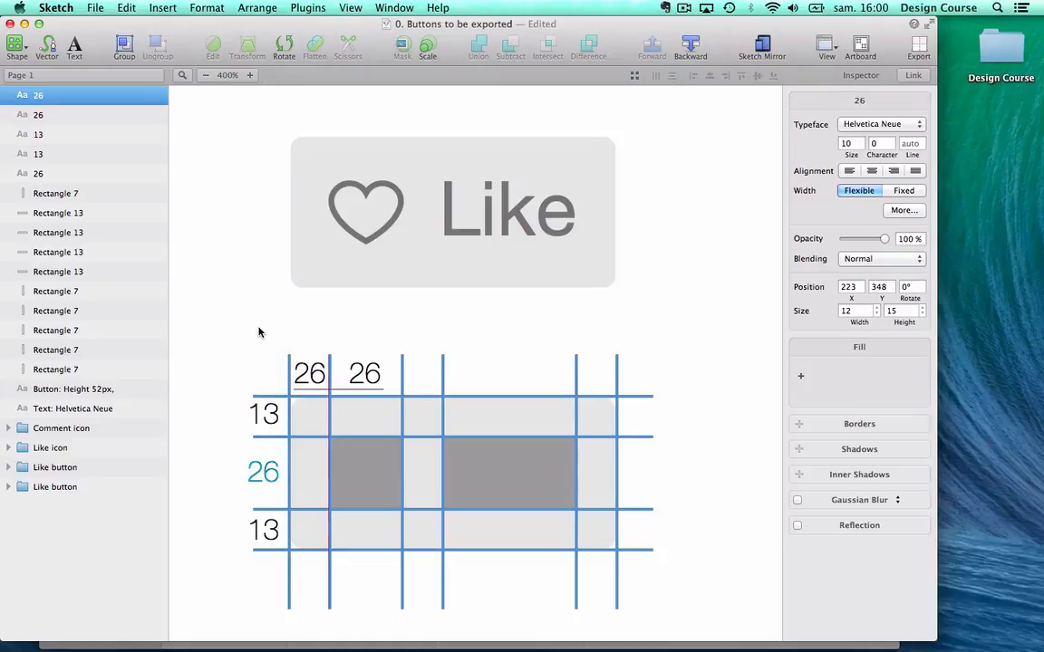
key(Return)
text(13)
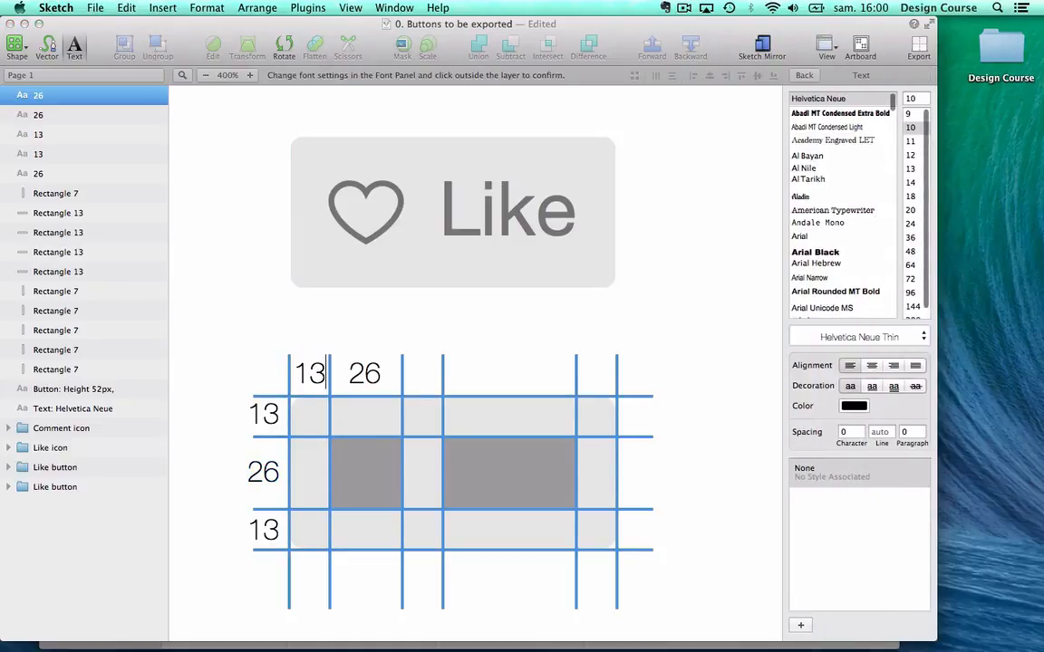
key(Escape)
Place a copy of the 26 label above the gap between the icon and text blocks and change it to 13.
mouse_move(263, 472)
mouse_down()
mouse_move(349, 472)
mouse_move(378, 414)
mouse_move(379, 385)
mouse_move(422, 373)
mouse_up()
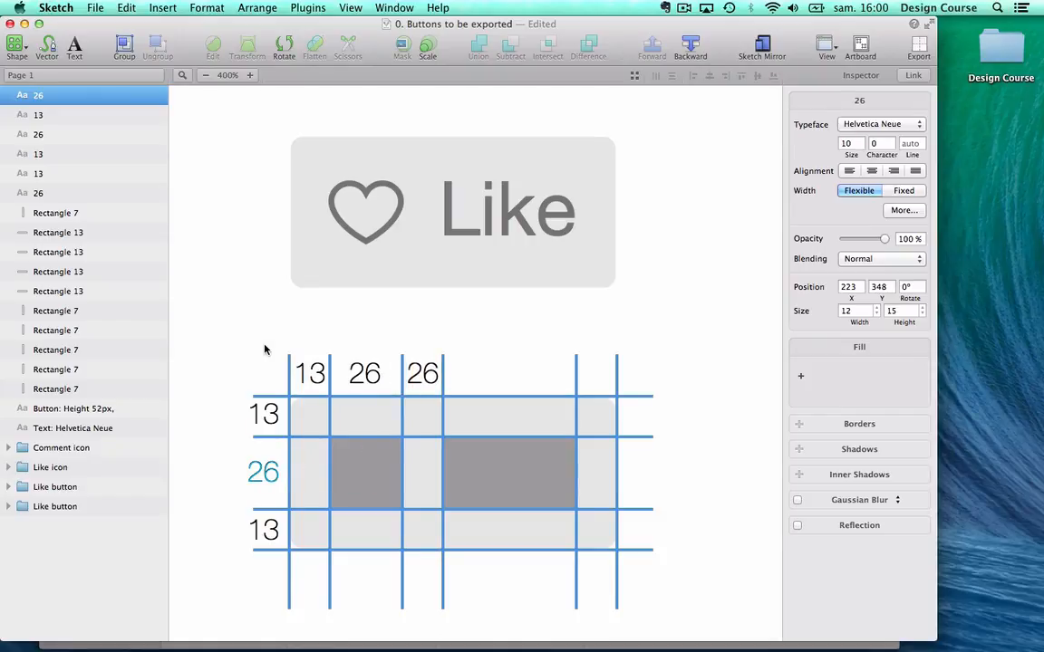
key(Return)
text(13)
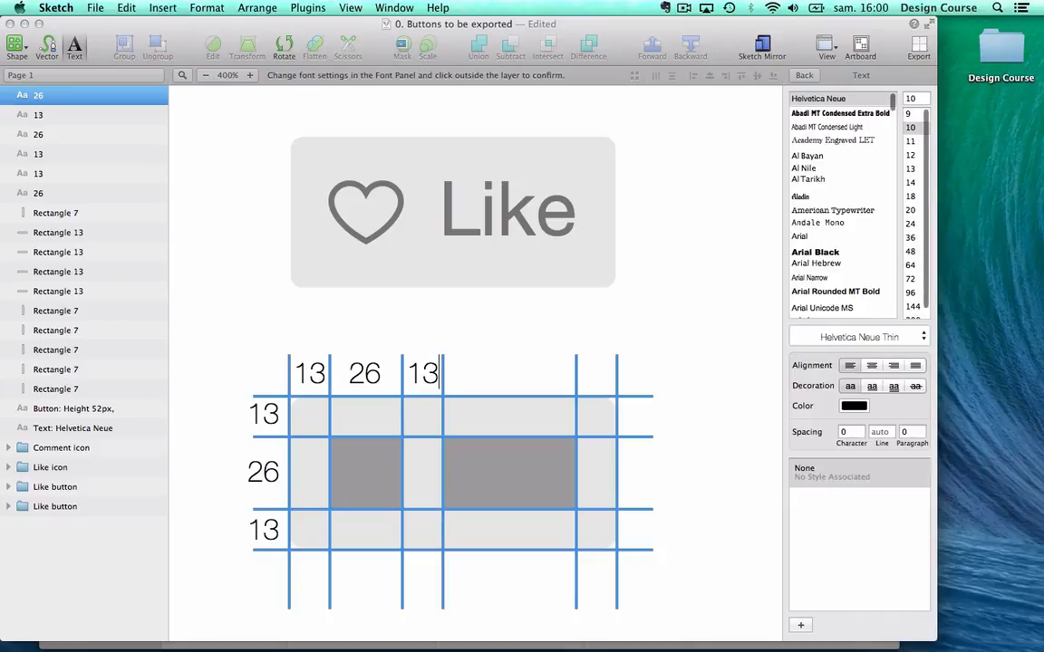
click(242, 372)
Place a copy of the 26 label above the diagram's right margin column and change it to 13.
drag(263, 471, 596, 375)
key(Return)
text(13)
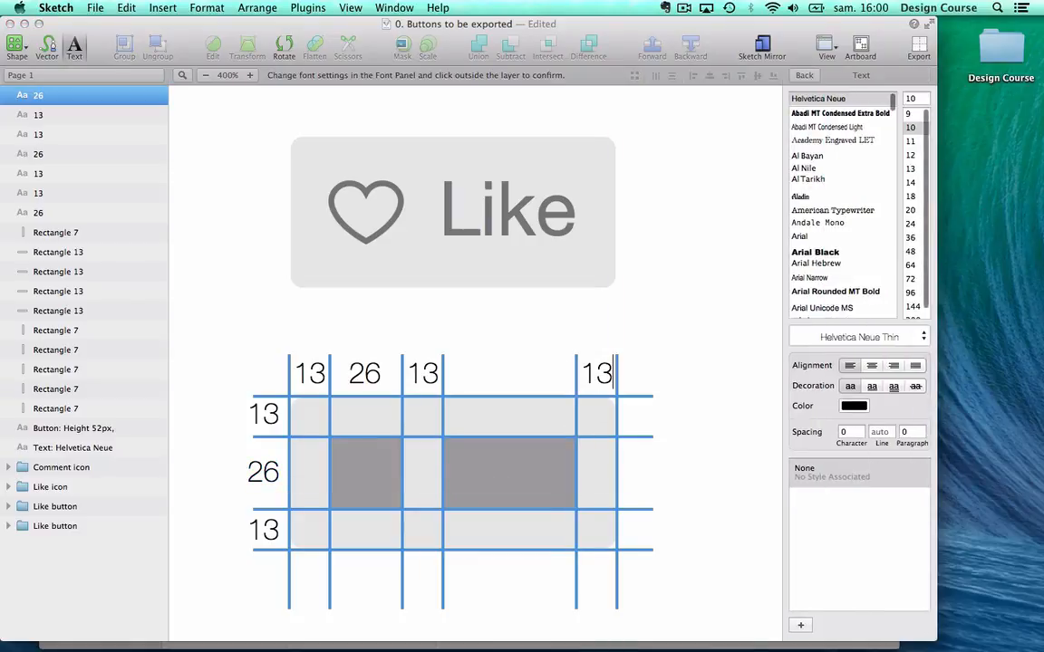
click(226, 383)
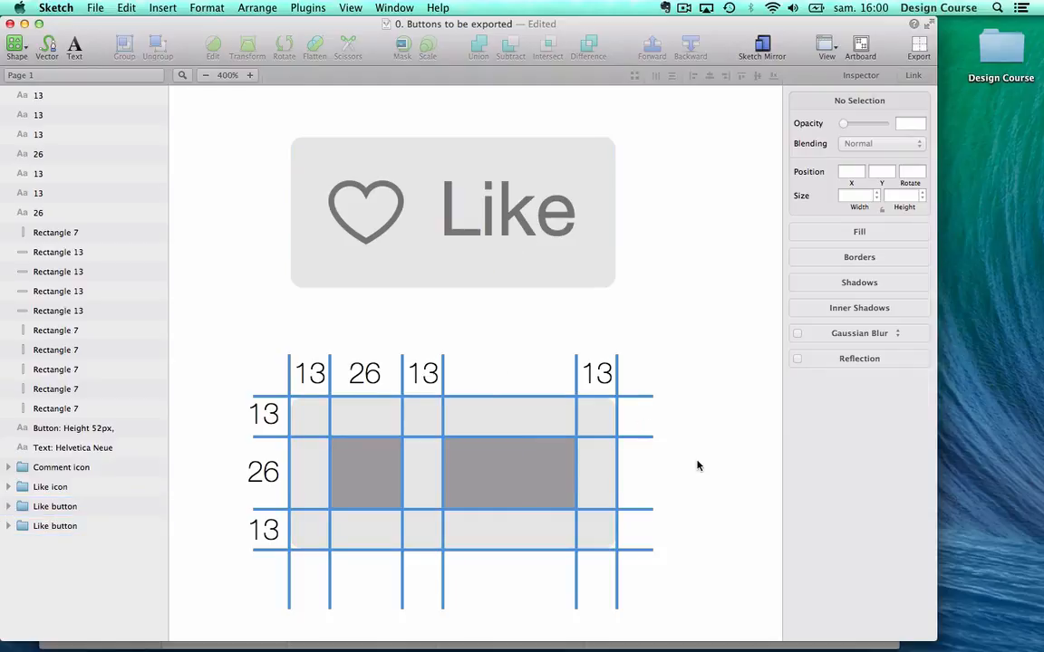
Review the finished spacing diagram together with the Like button, the icons and the style specifications at 100% zoom.
click(205, 76)
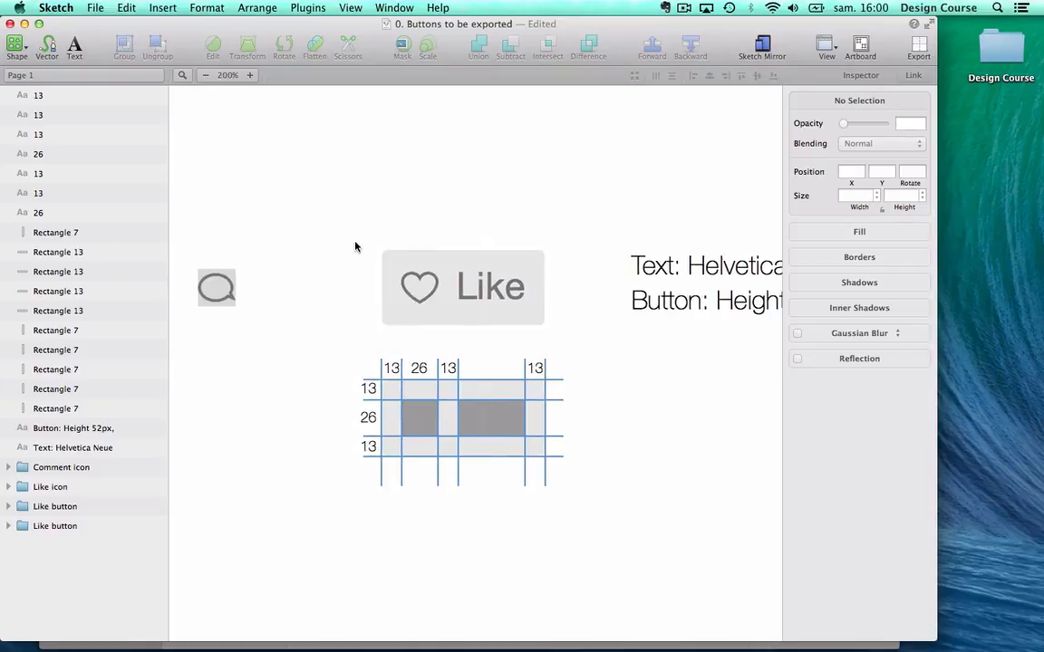
scroll(355, 247, right, 3)
scroll(355, 246, up, 2)
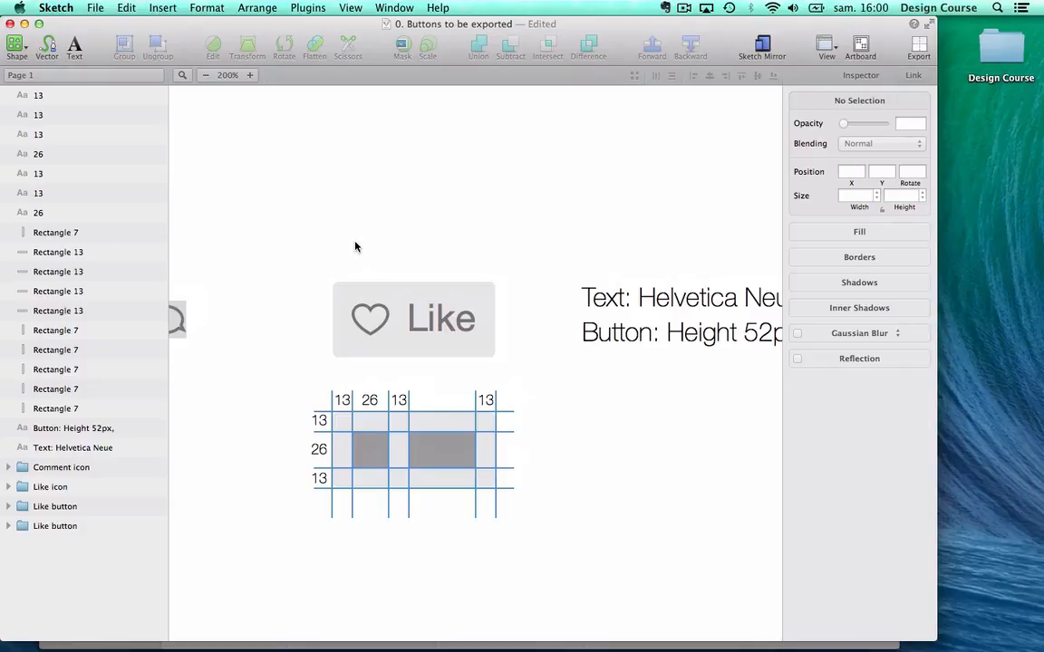
click(205, 75)
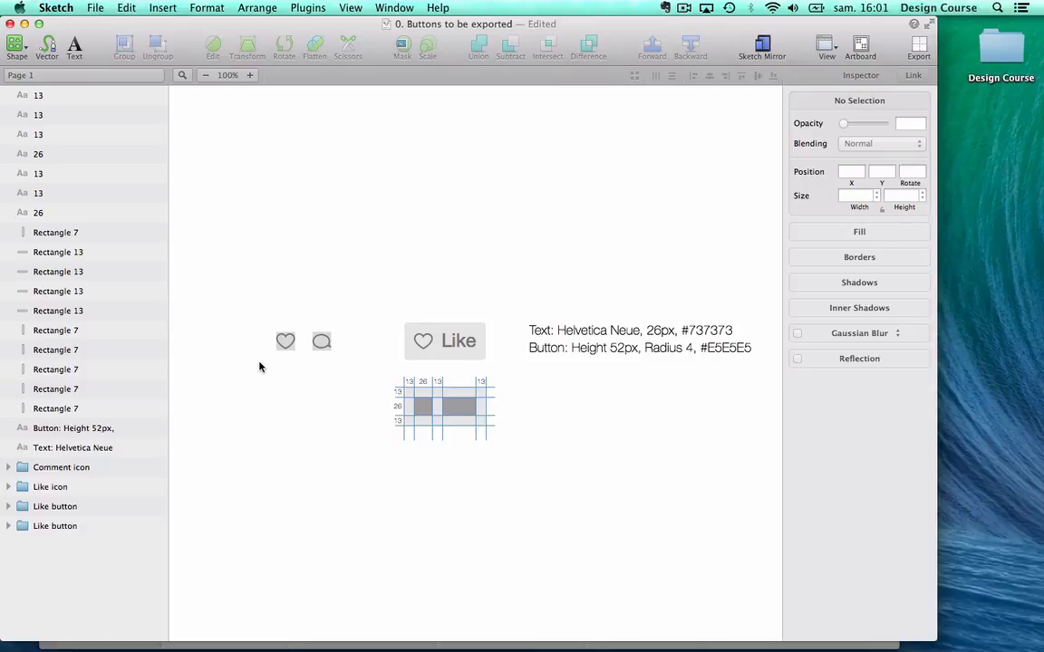
scroll(489, 417, right, 2)
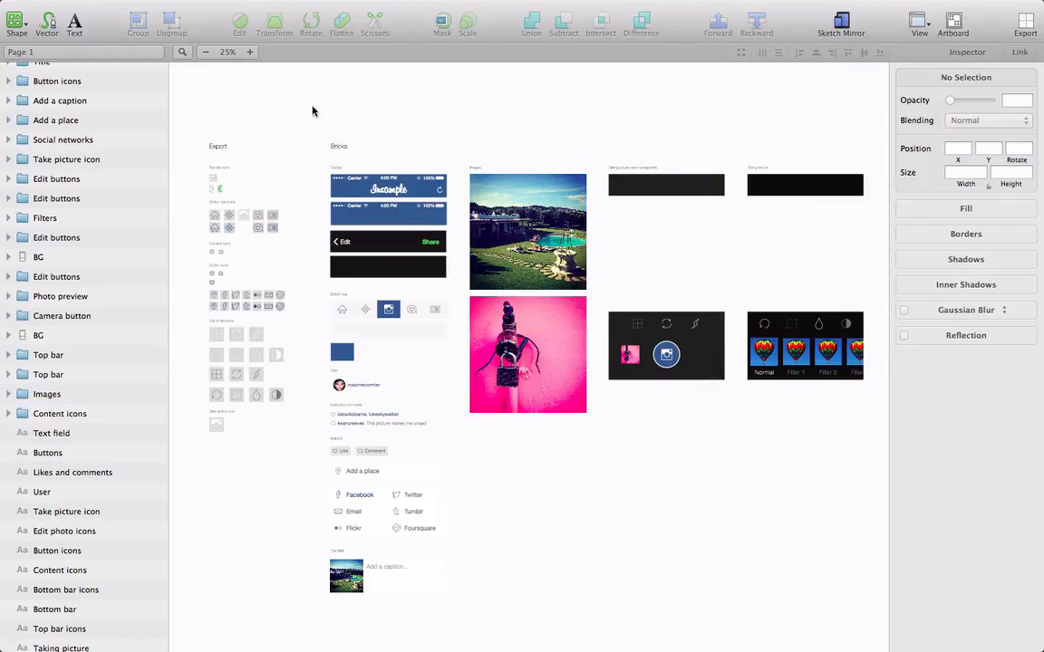
Examine the Bricks and Export sections of the interface elements document at 50% zoom.
click(251, 51)
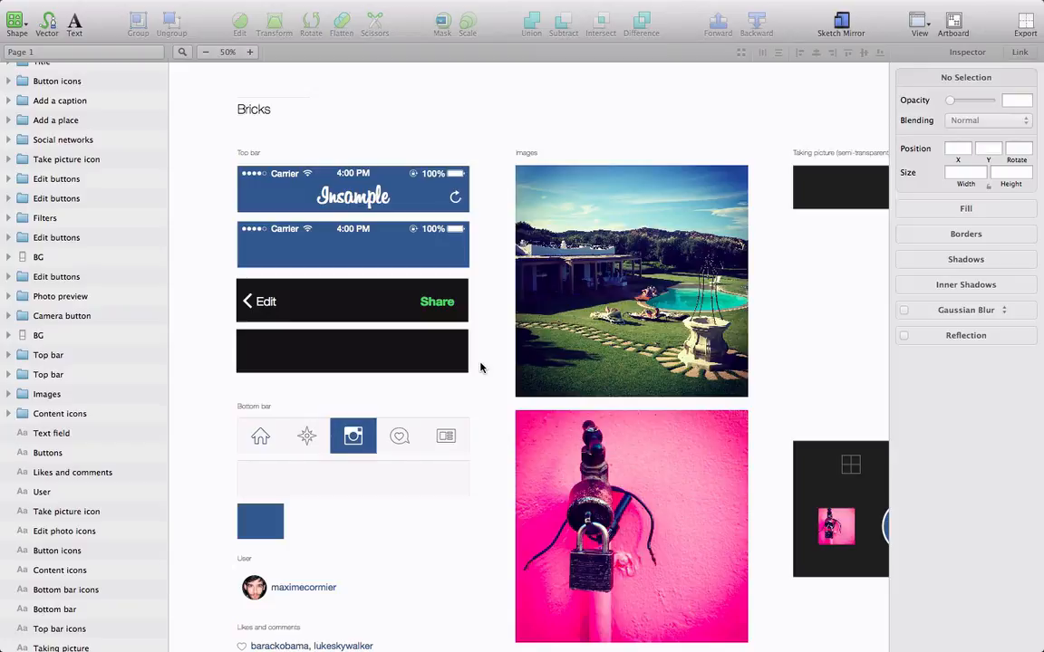
scroll(481, 367, left, 3)
scroll(480, 367, left, 10)
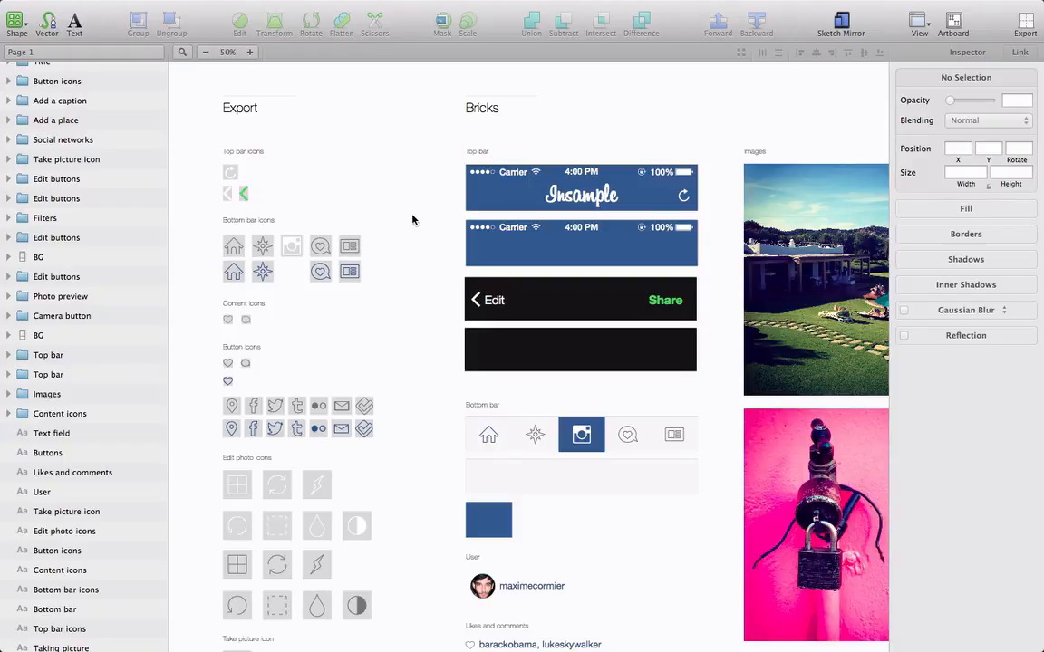
Switch to the style guide document and examine its Colors, Text and Buttons sections, including the Like button's specifications and spacing diagram.
key(ctrl+Right)
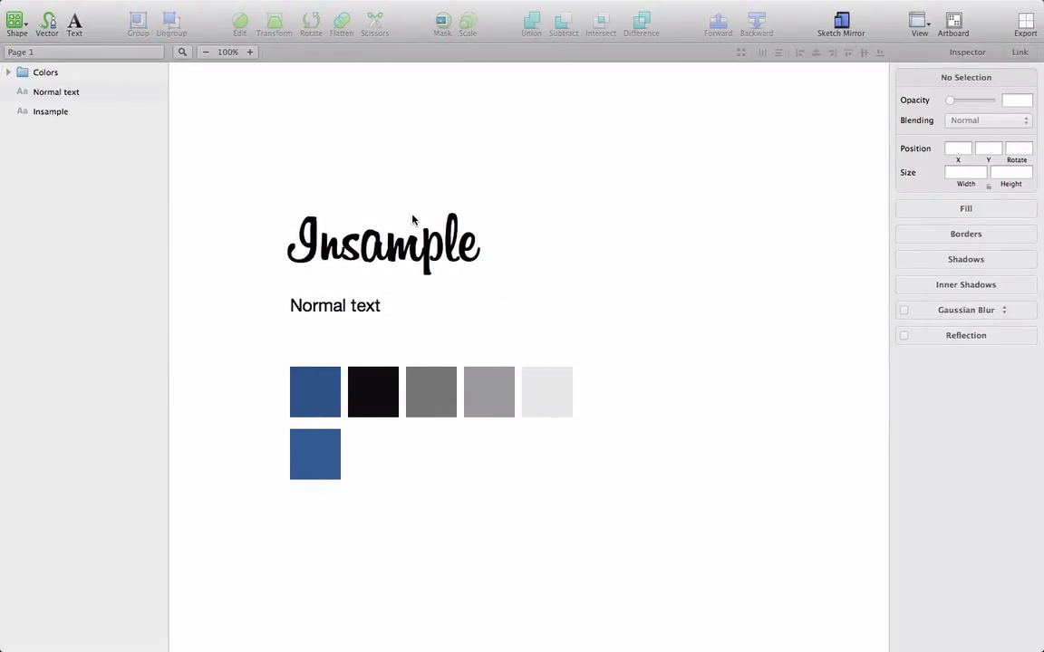
key(ctrl+Right)
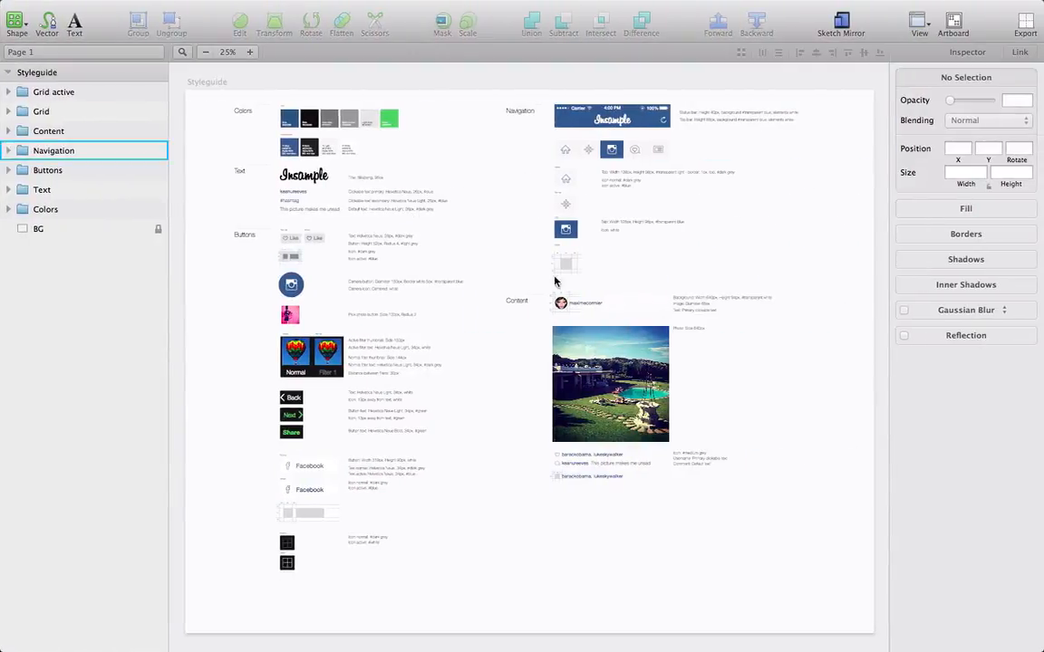
click(249, 53)
scroll(350, 212, up, 5)
scroll(350, 212, left, 5)
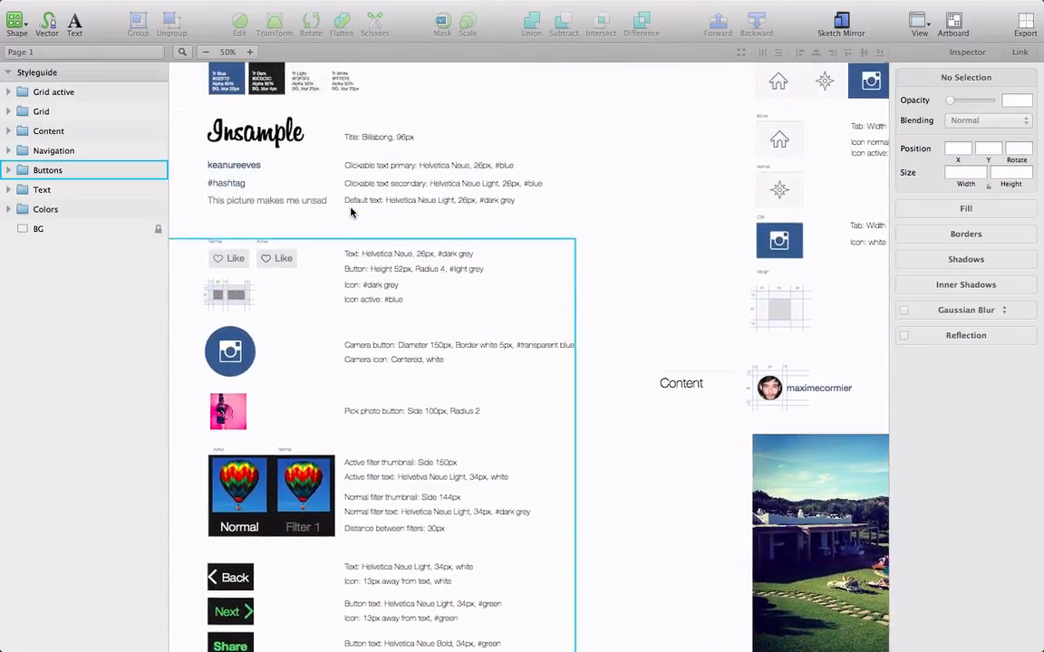
scroll(350, 211, up, 3)
scroll(350, 211, left, 3)
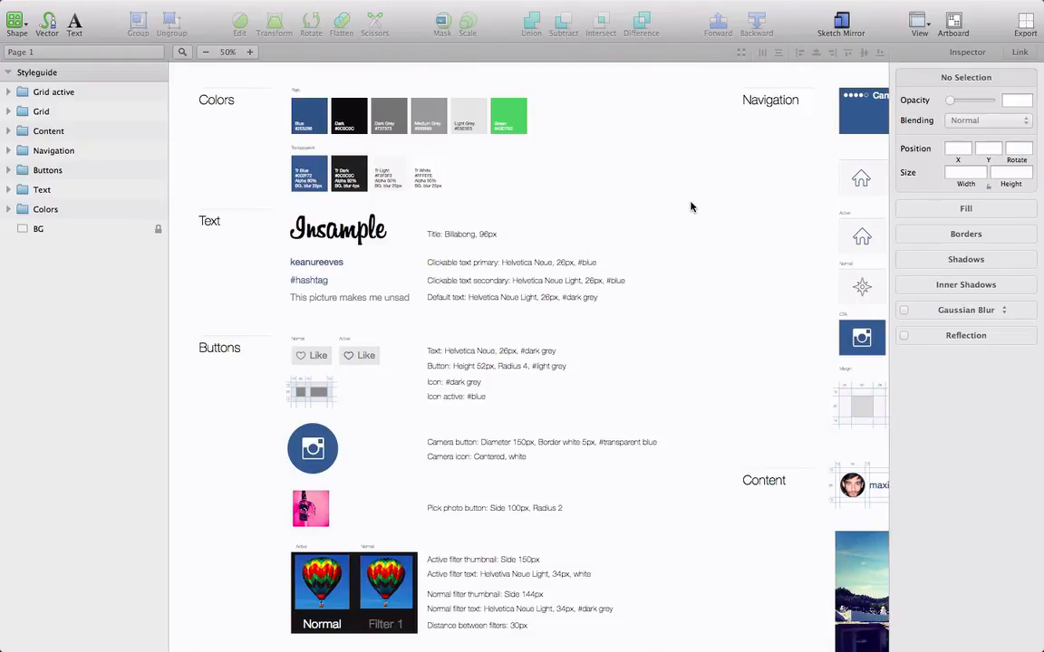
scroll(690, 207, down, 1)
scroll(691, 207, left, 1)
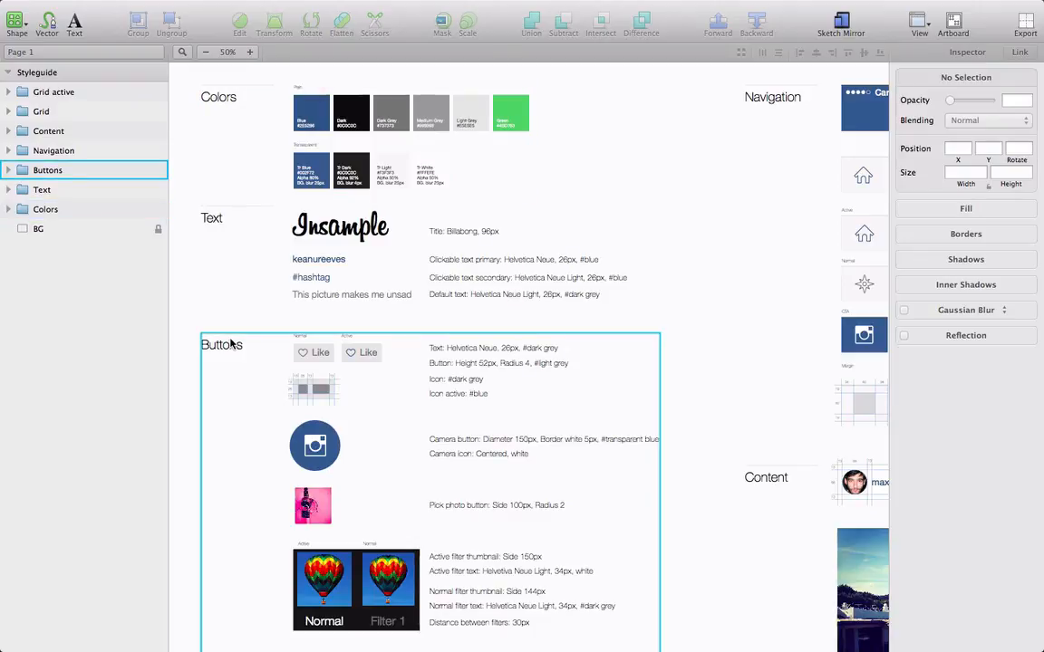
click(250, 52)
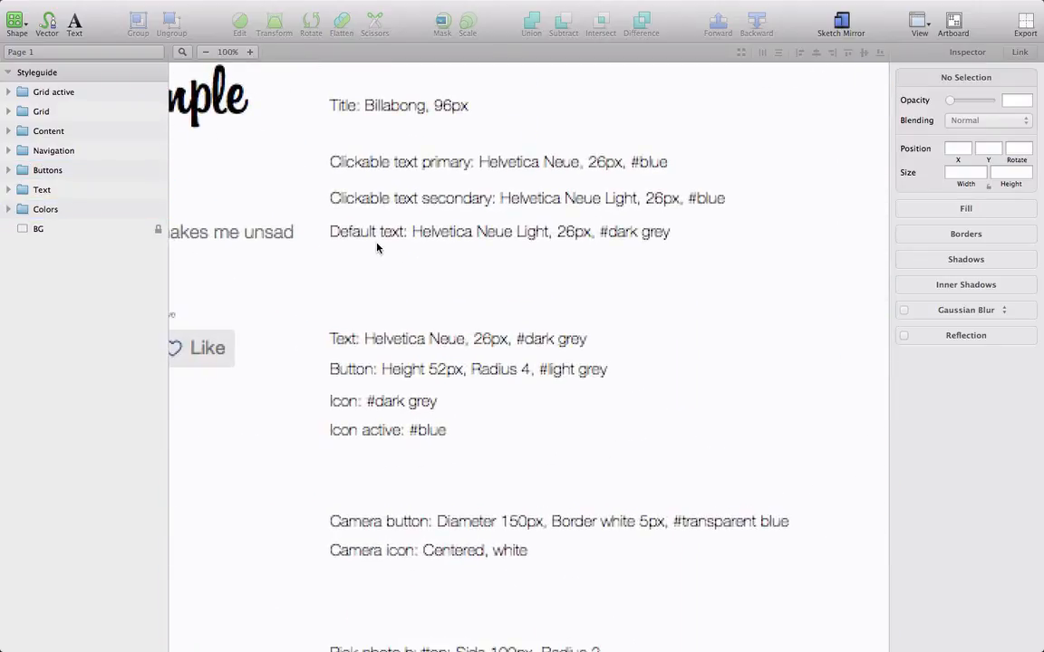
scroll(377, 249, left, 2)
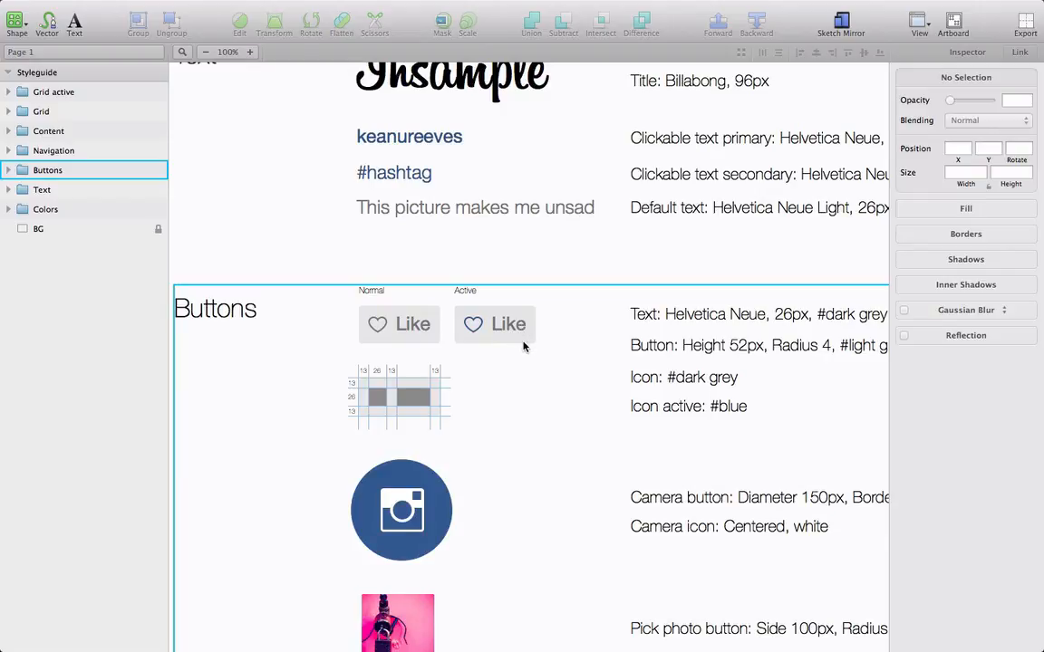
Review the complete style guide artboard at 50% and 25% zoom, covering its Colors, Text, Buttons, Navigation and Content sections.
scroll(522, 346, right, 2)
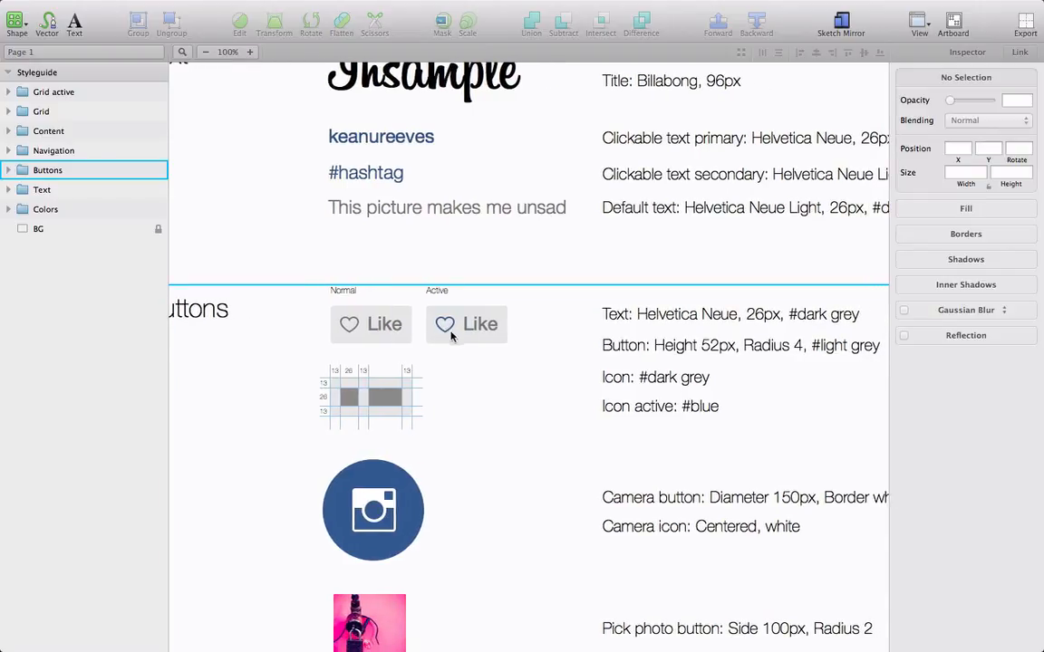
click(206, 52)
scroll(303, 163, right, 3)
scroll(304, 163, up, 2)
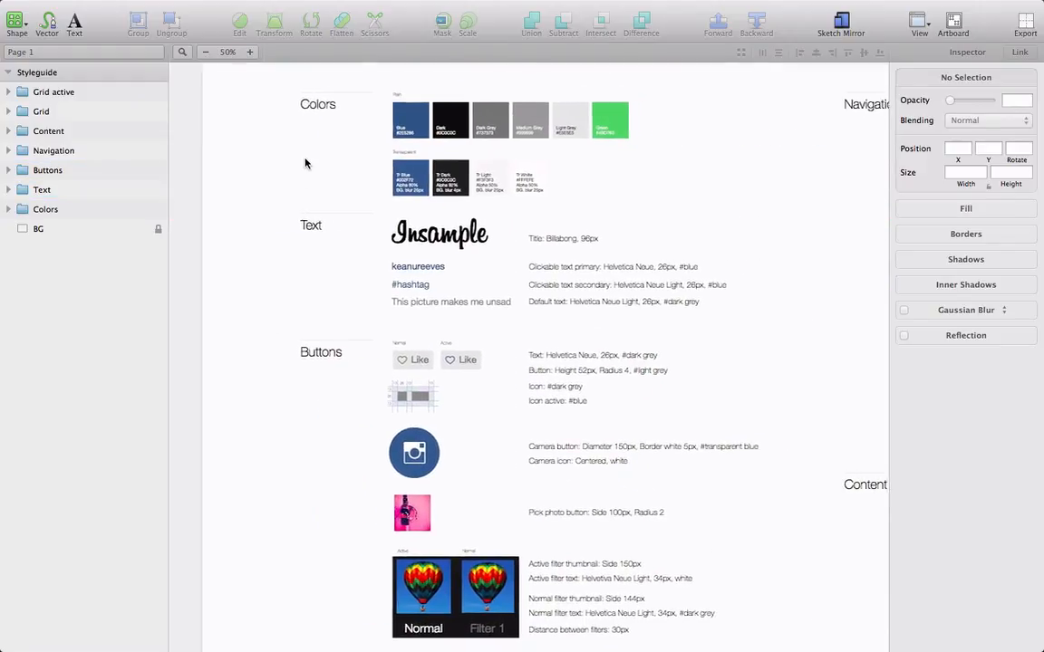
scroll(304, 163, right, 2)
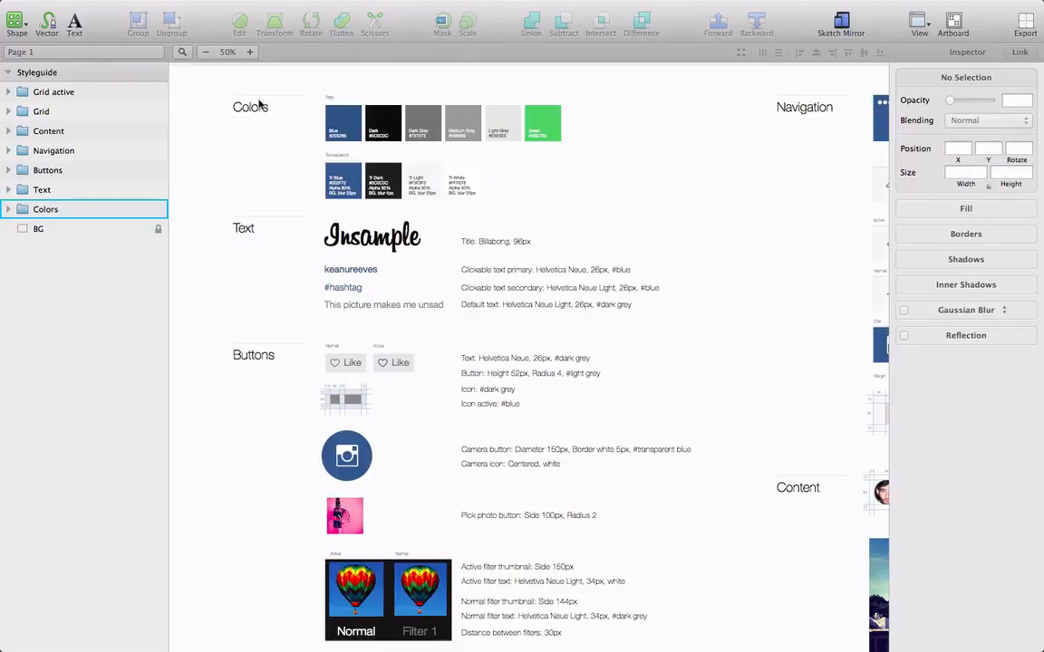
click(205, 52)
scroll(412, 211, right, 2)
scroll(412, 211, down, 1)
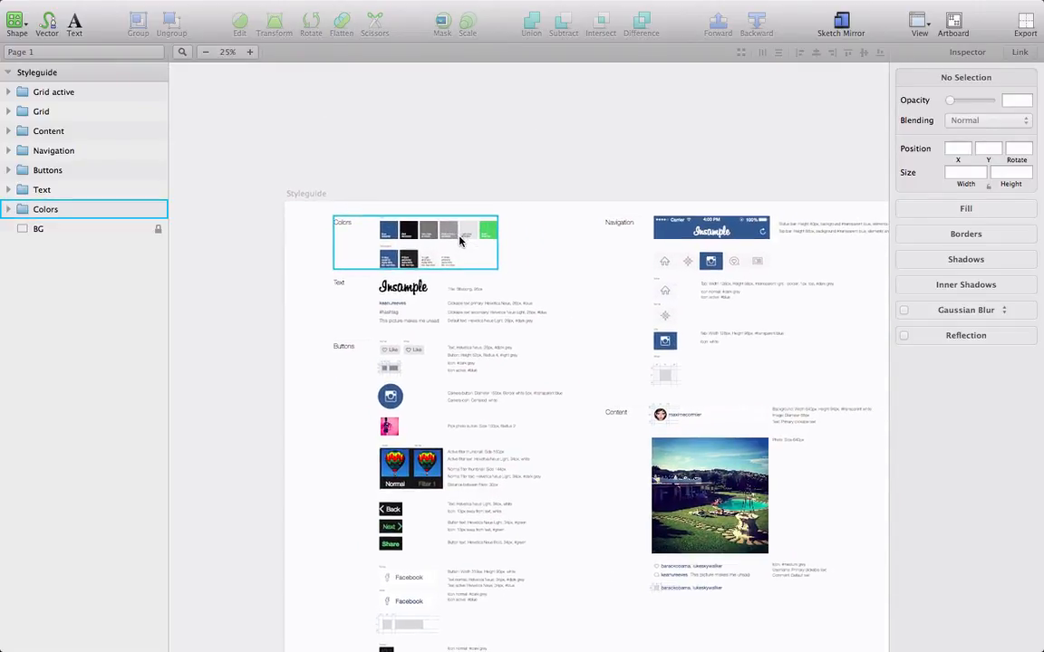
scroll(571, 316, right, 5)
scroll(572, 316, down, 2)
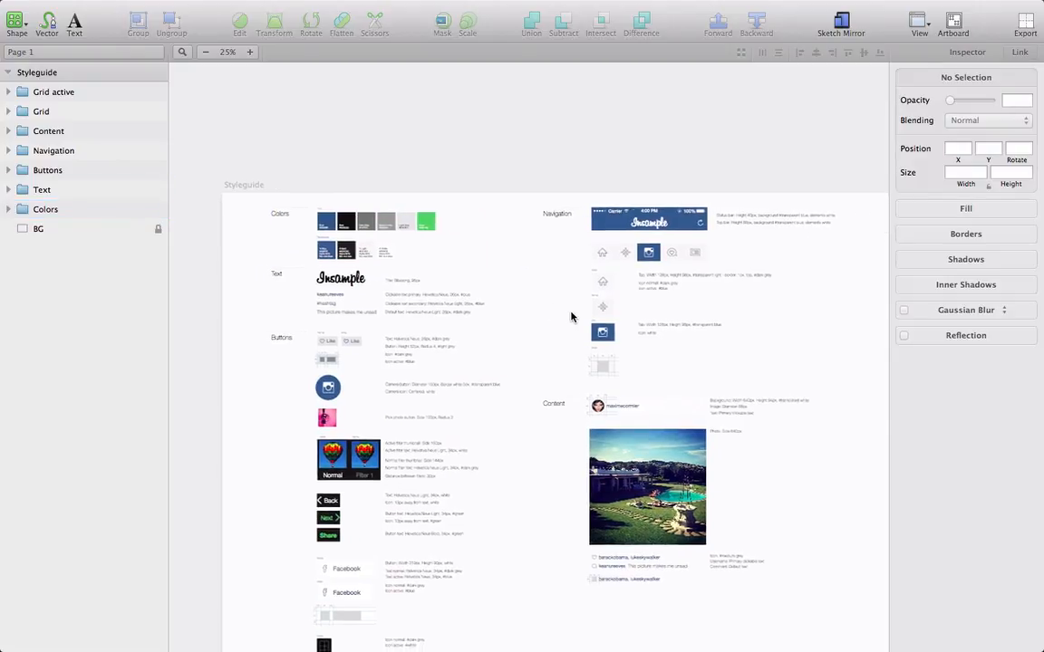
scroll(570, 318, left, 1)
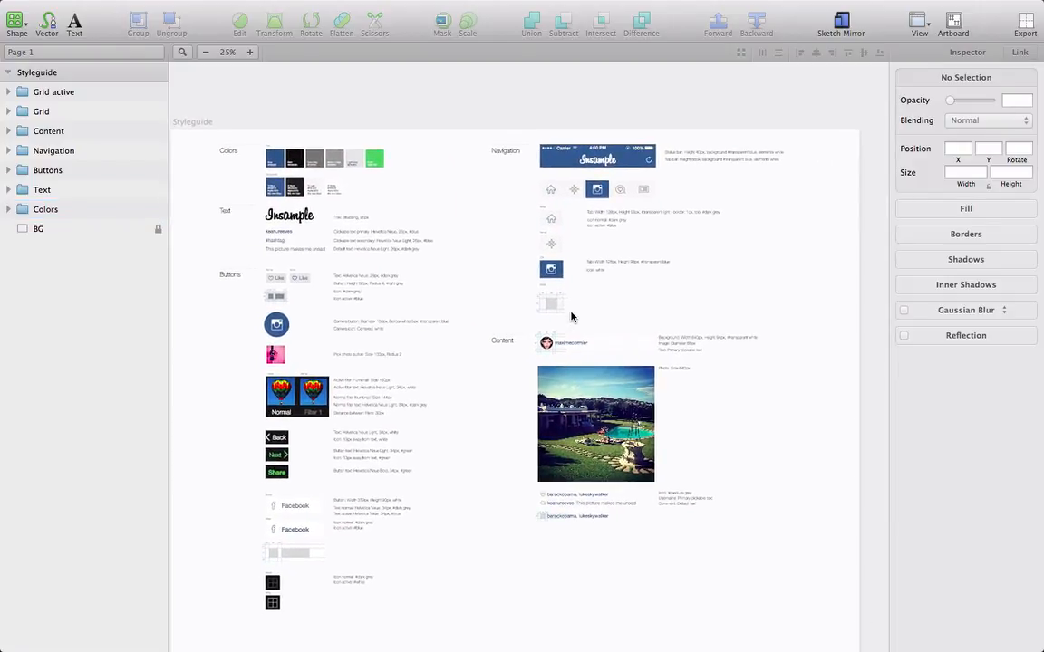